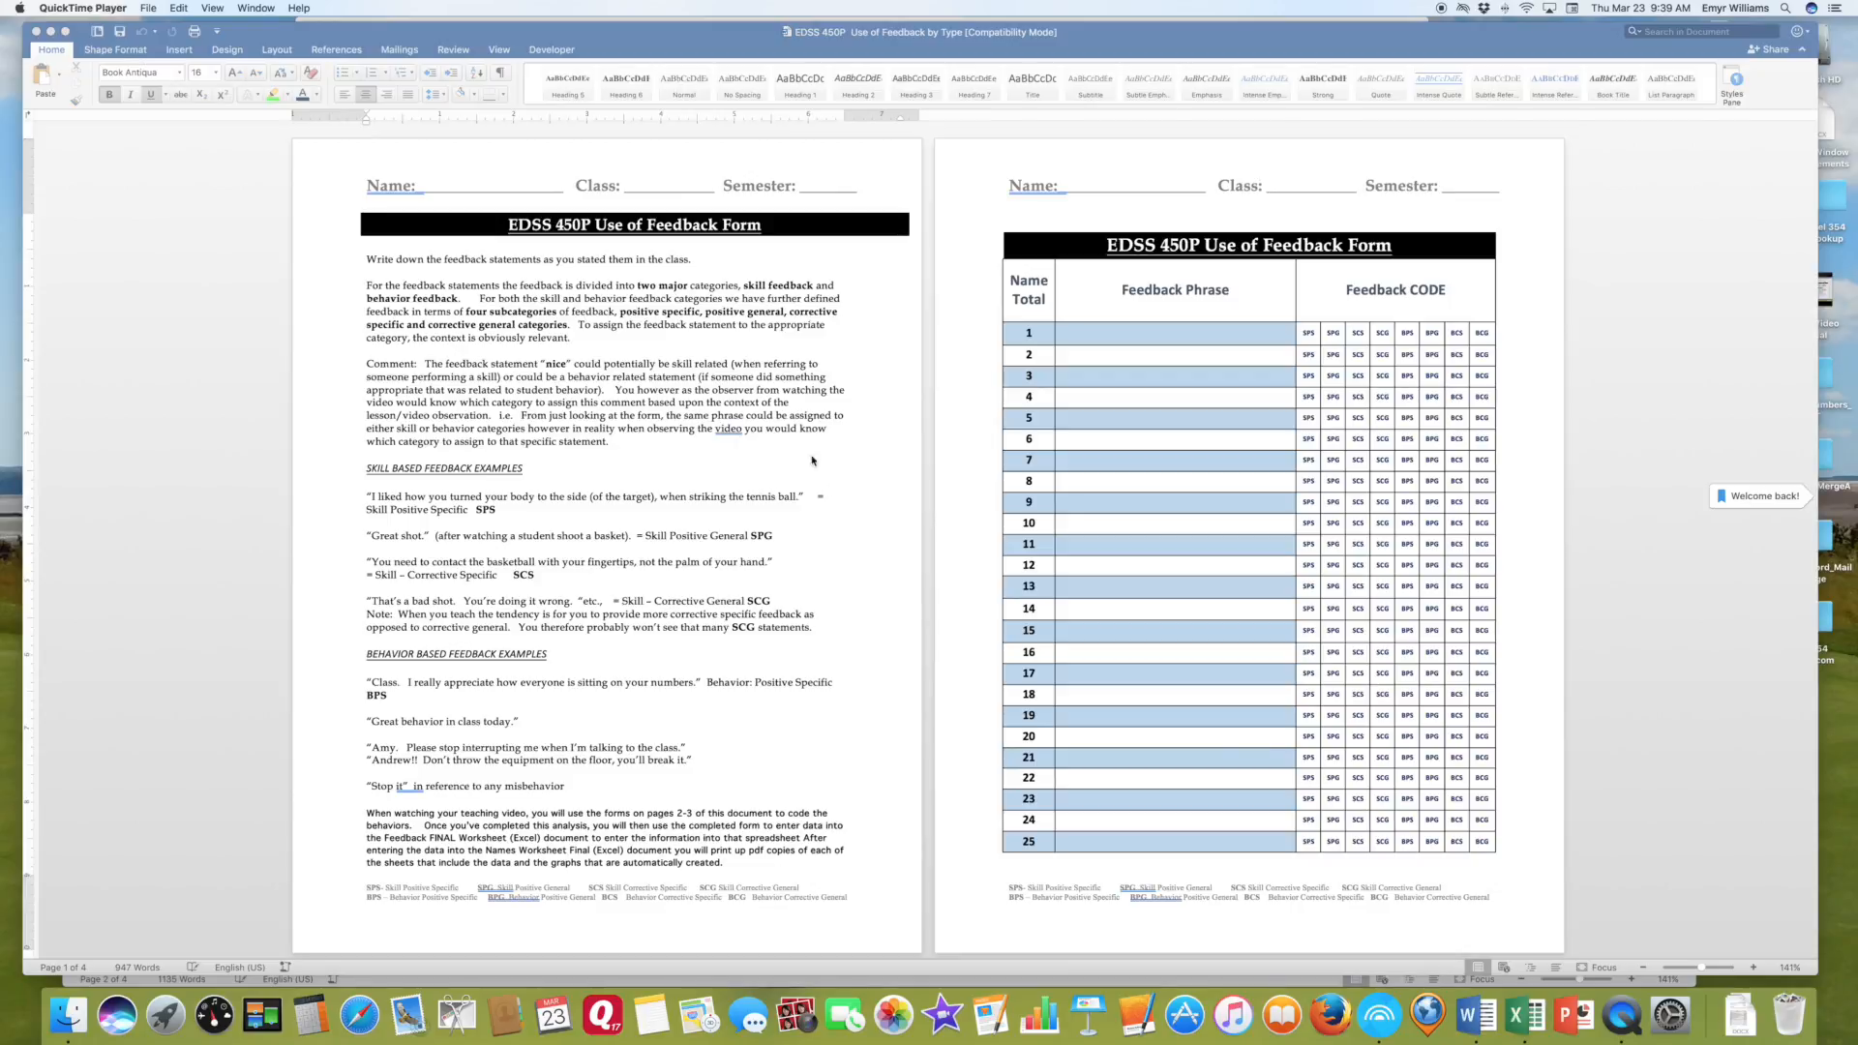
- Review the blank Use of Feedback form, and switch to the EXAMPLE document to examine its completed and coded feedback phrases
scroll(831, 526, down, 2)
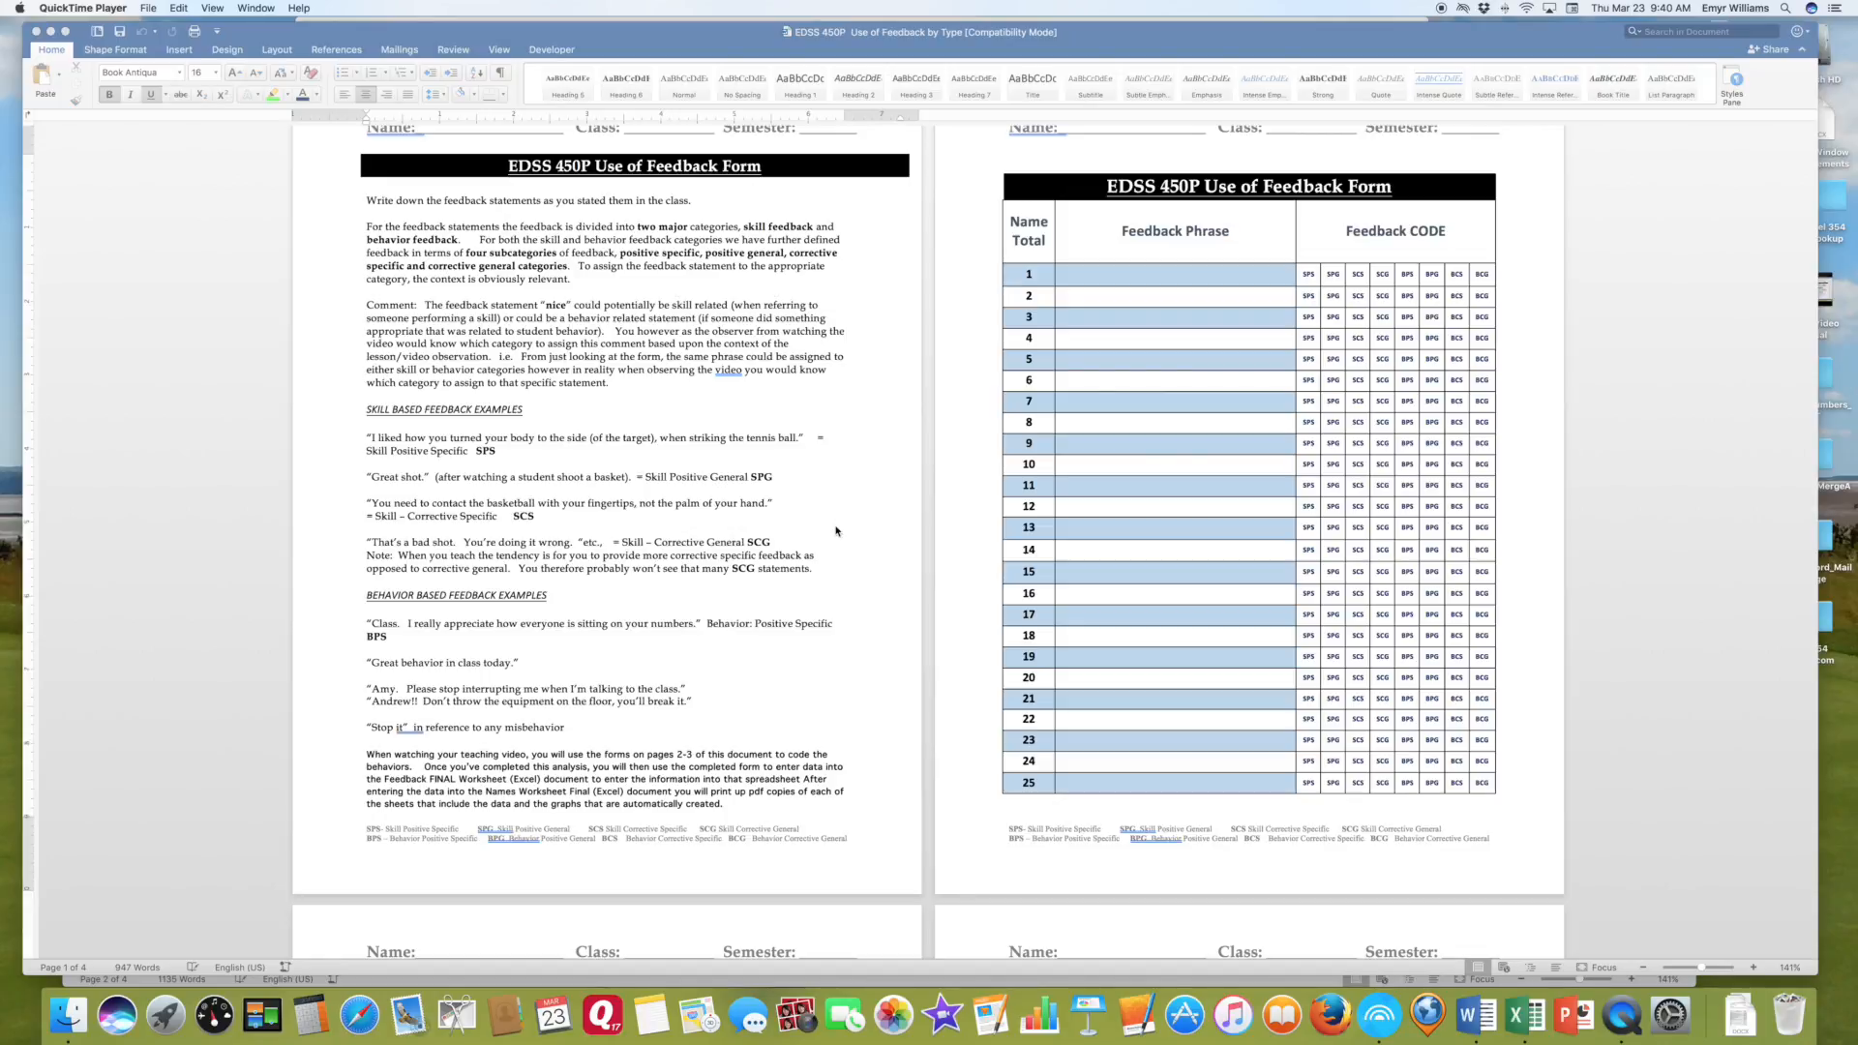
scroll(836, 530, down, 1)
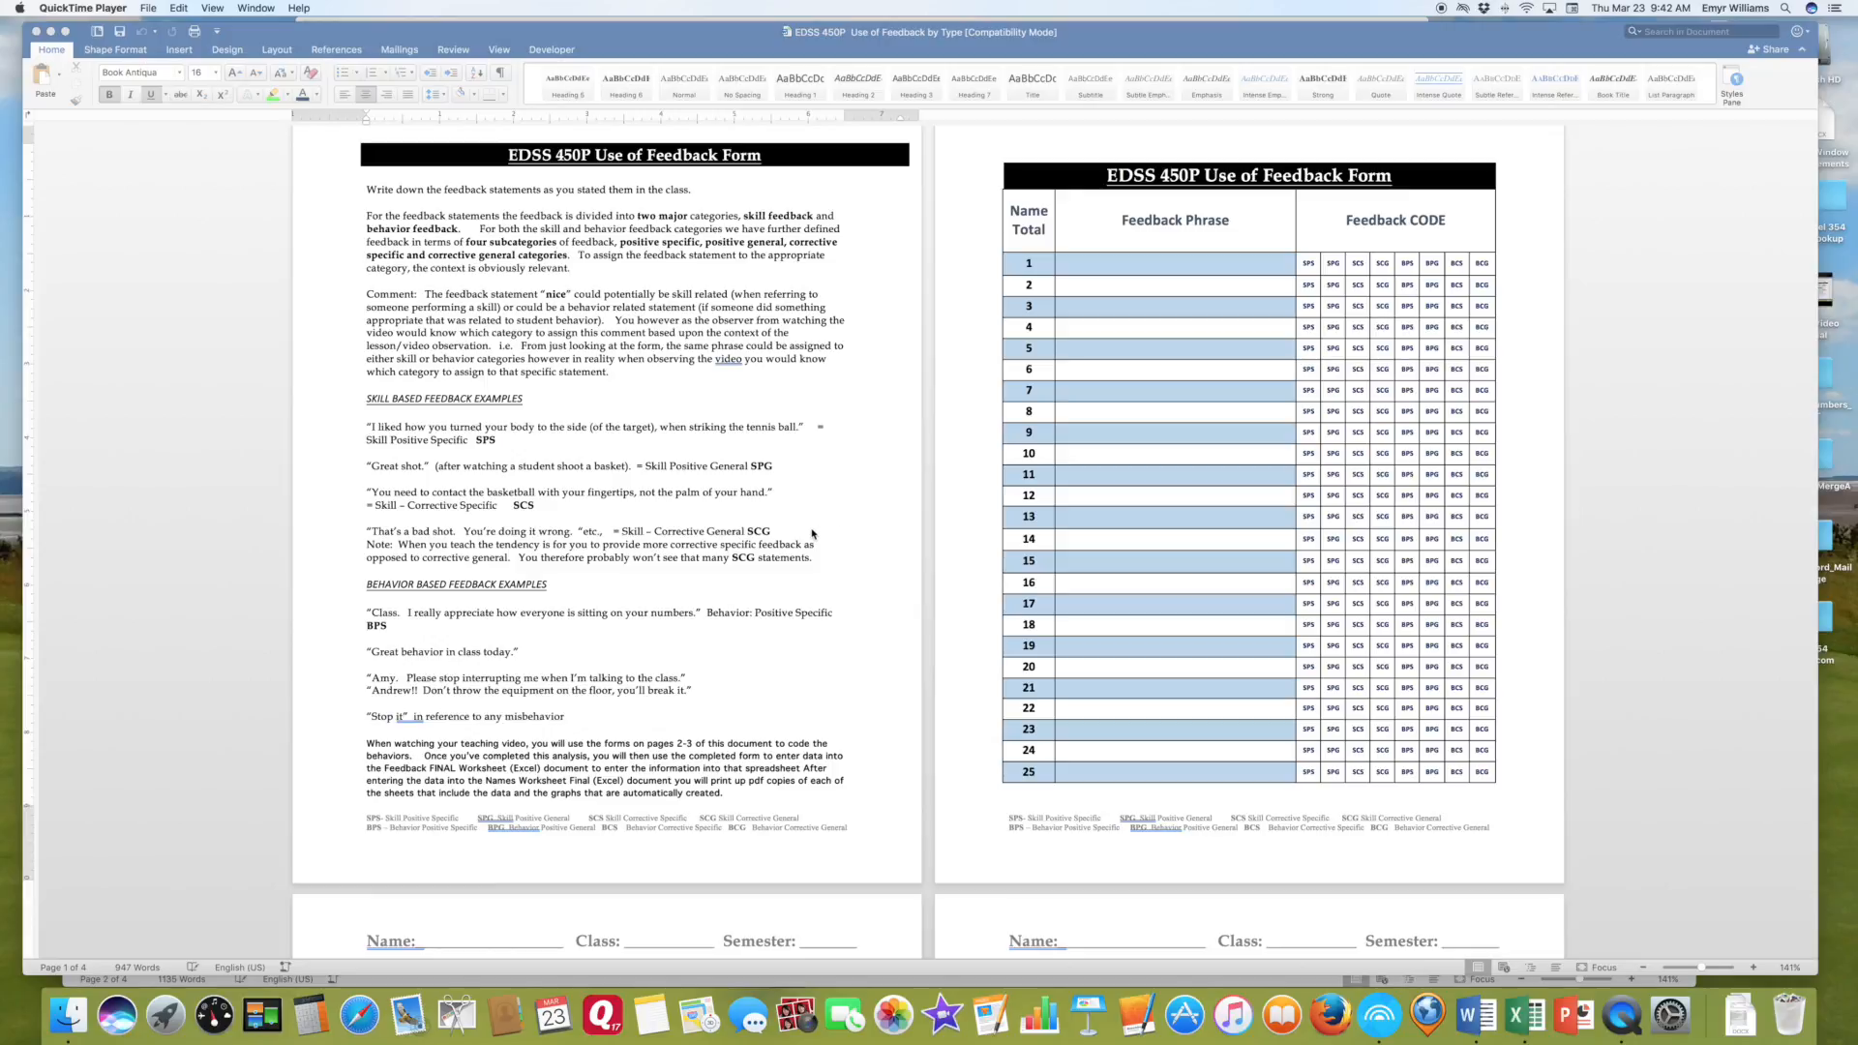
scroll(811, 533, down, 10)
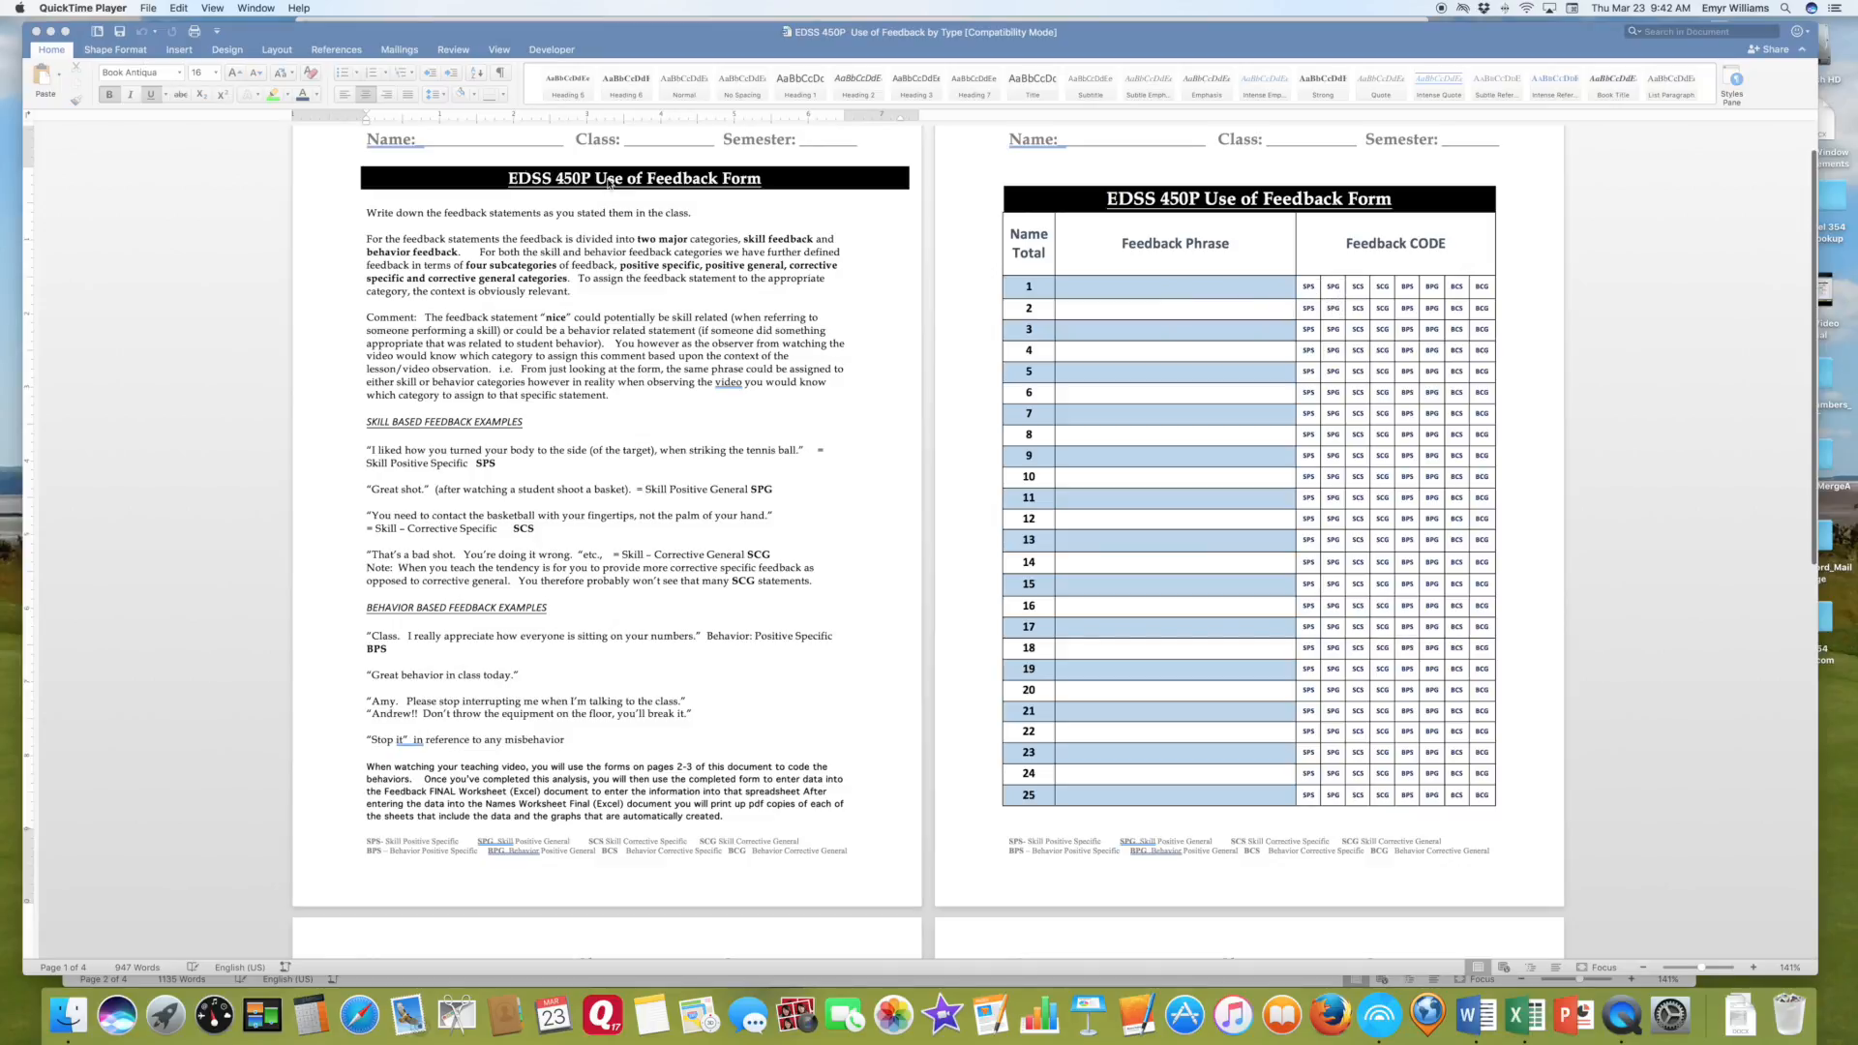
click(260, 9)
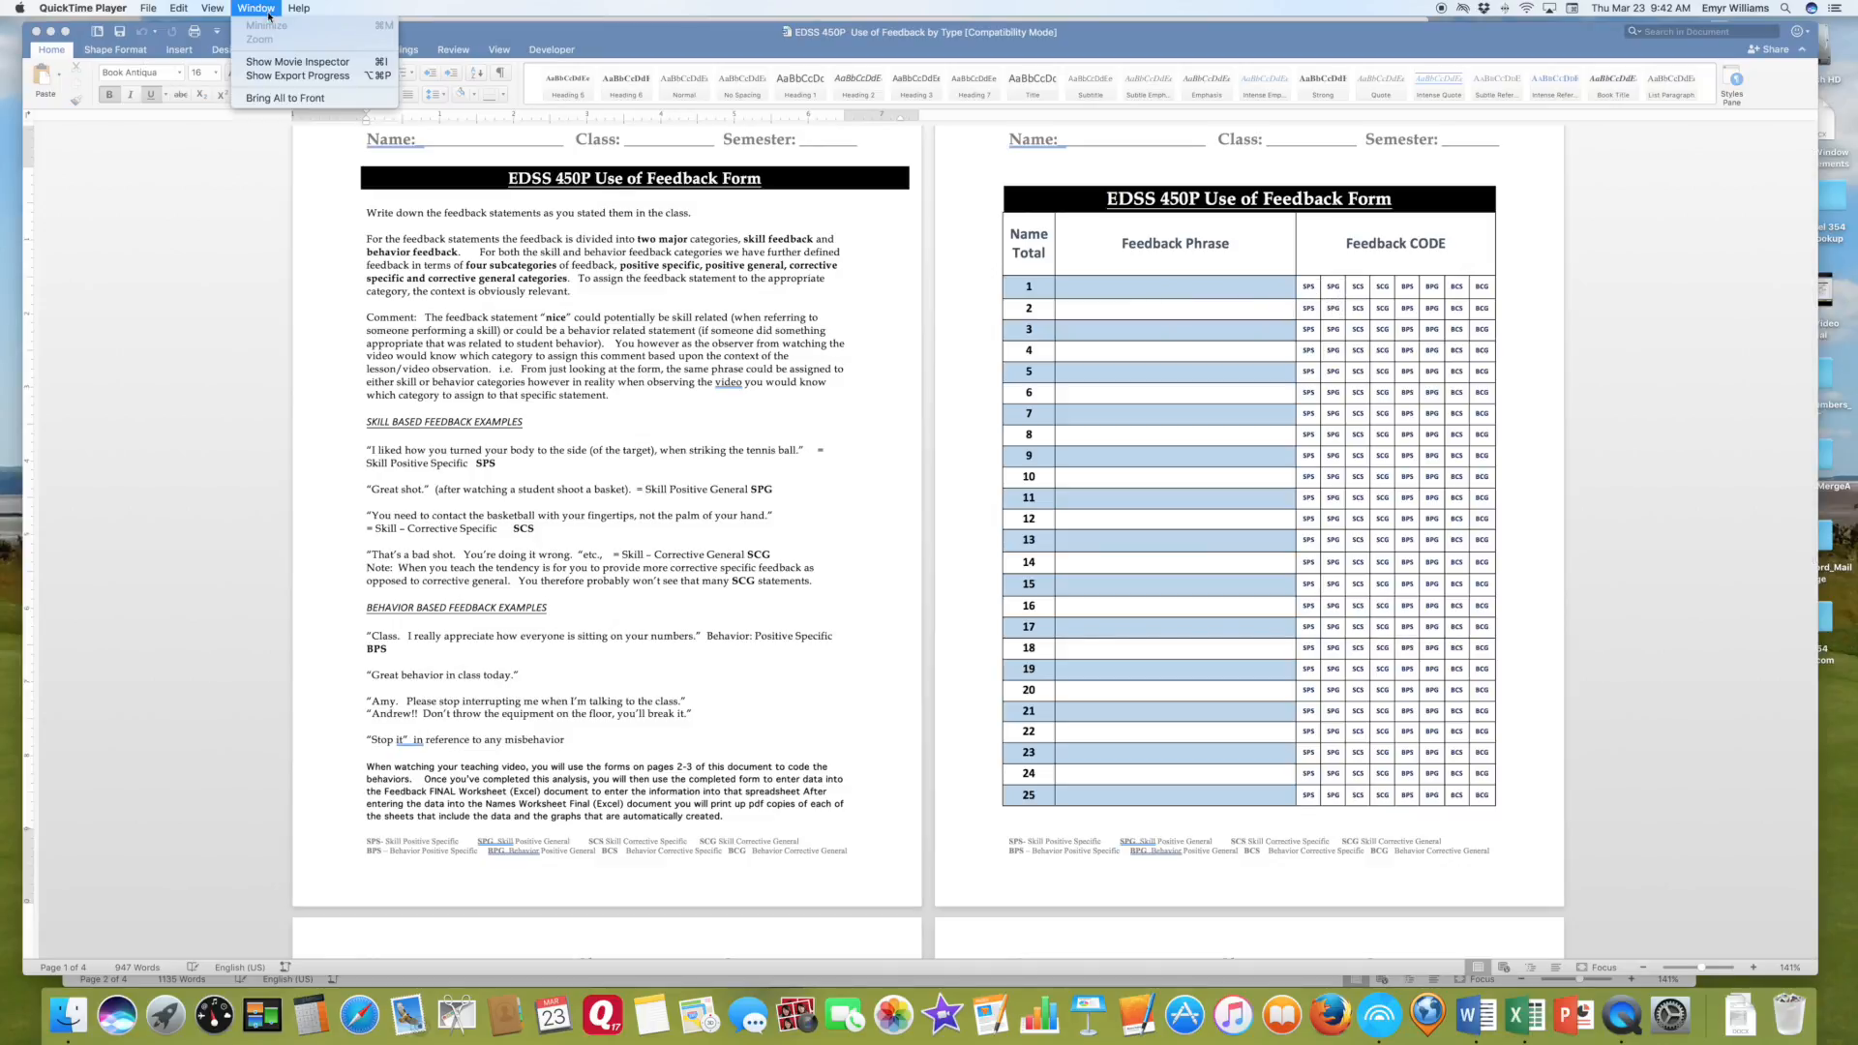
click(633, 58)
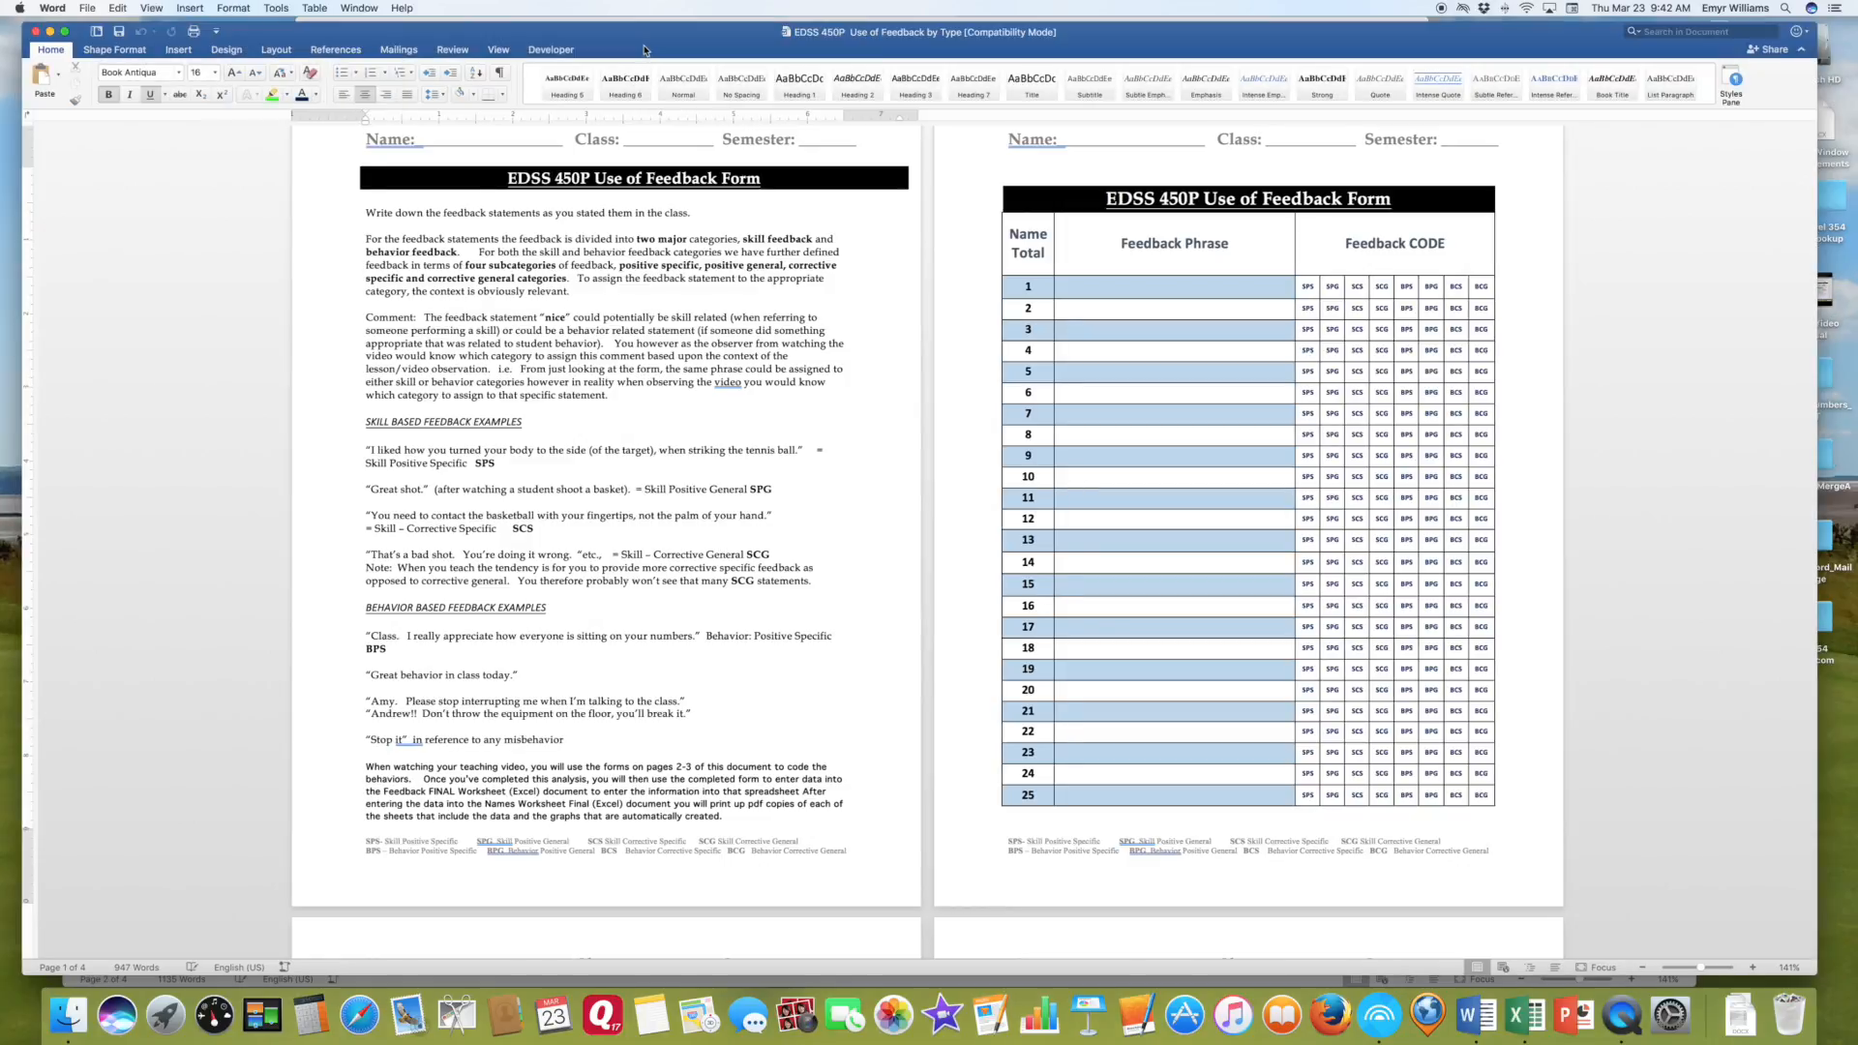
click(367, 9)
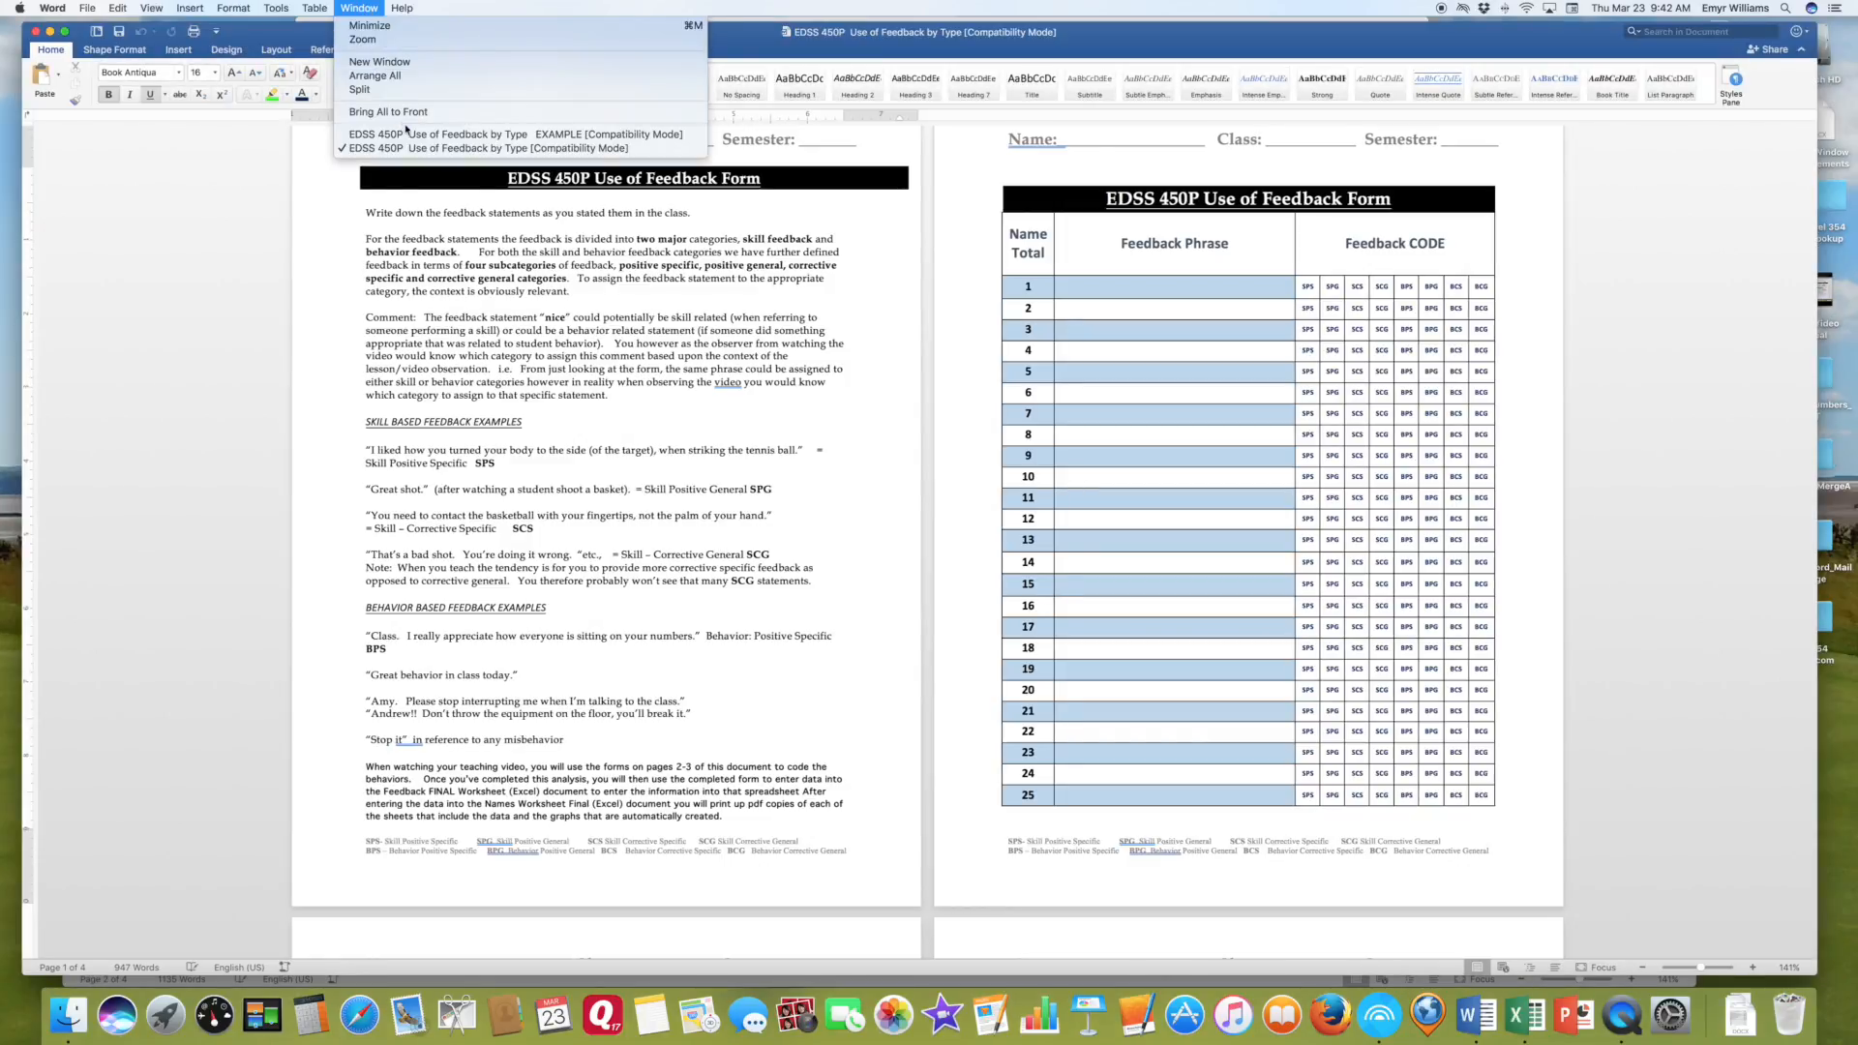
click(418, 134)
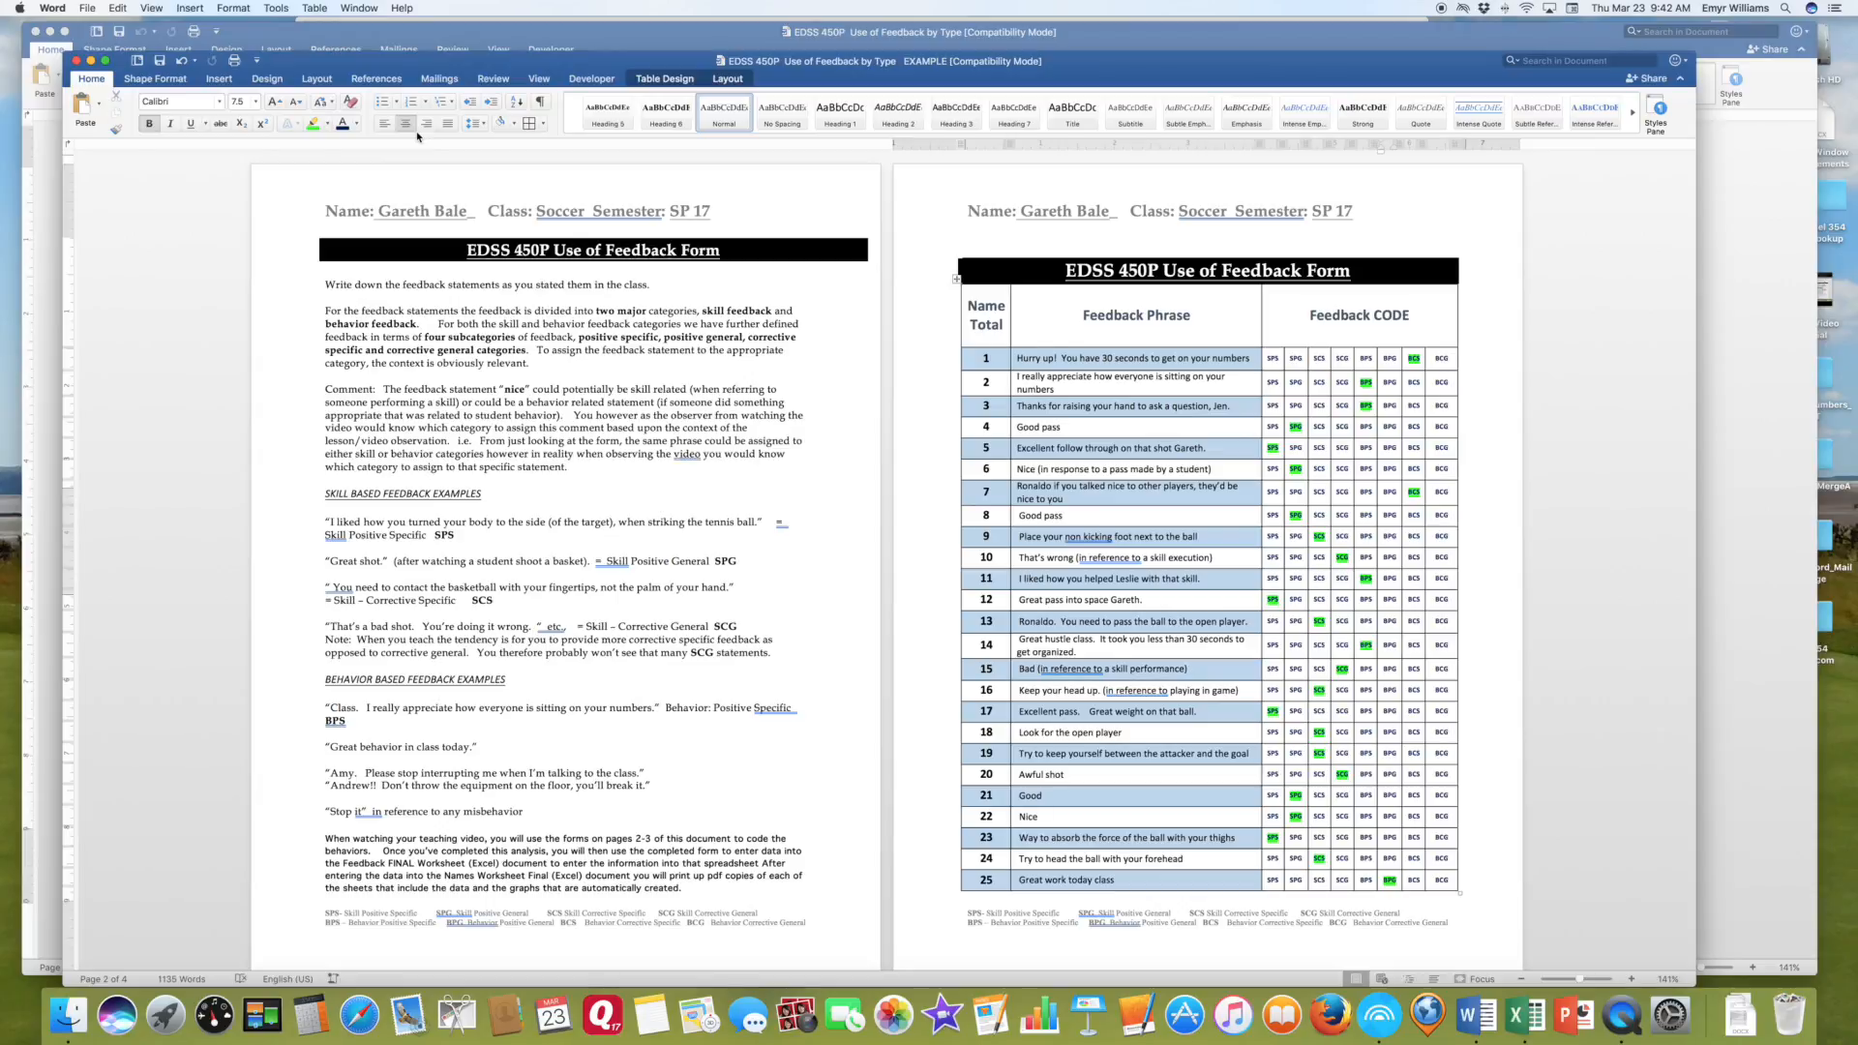
scroll(1554, 710, down, 3)
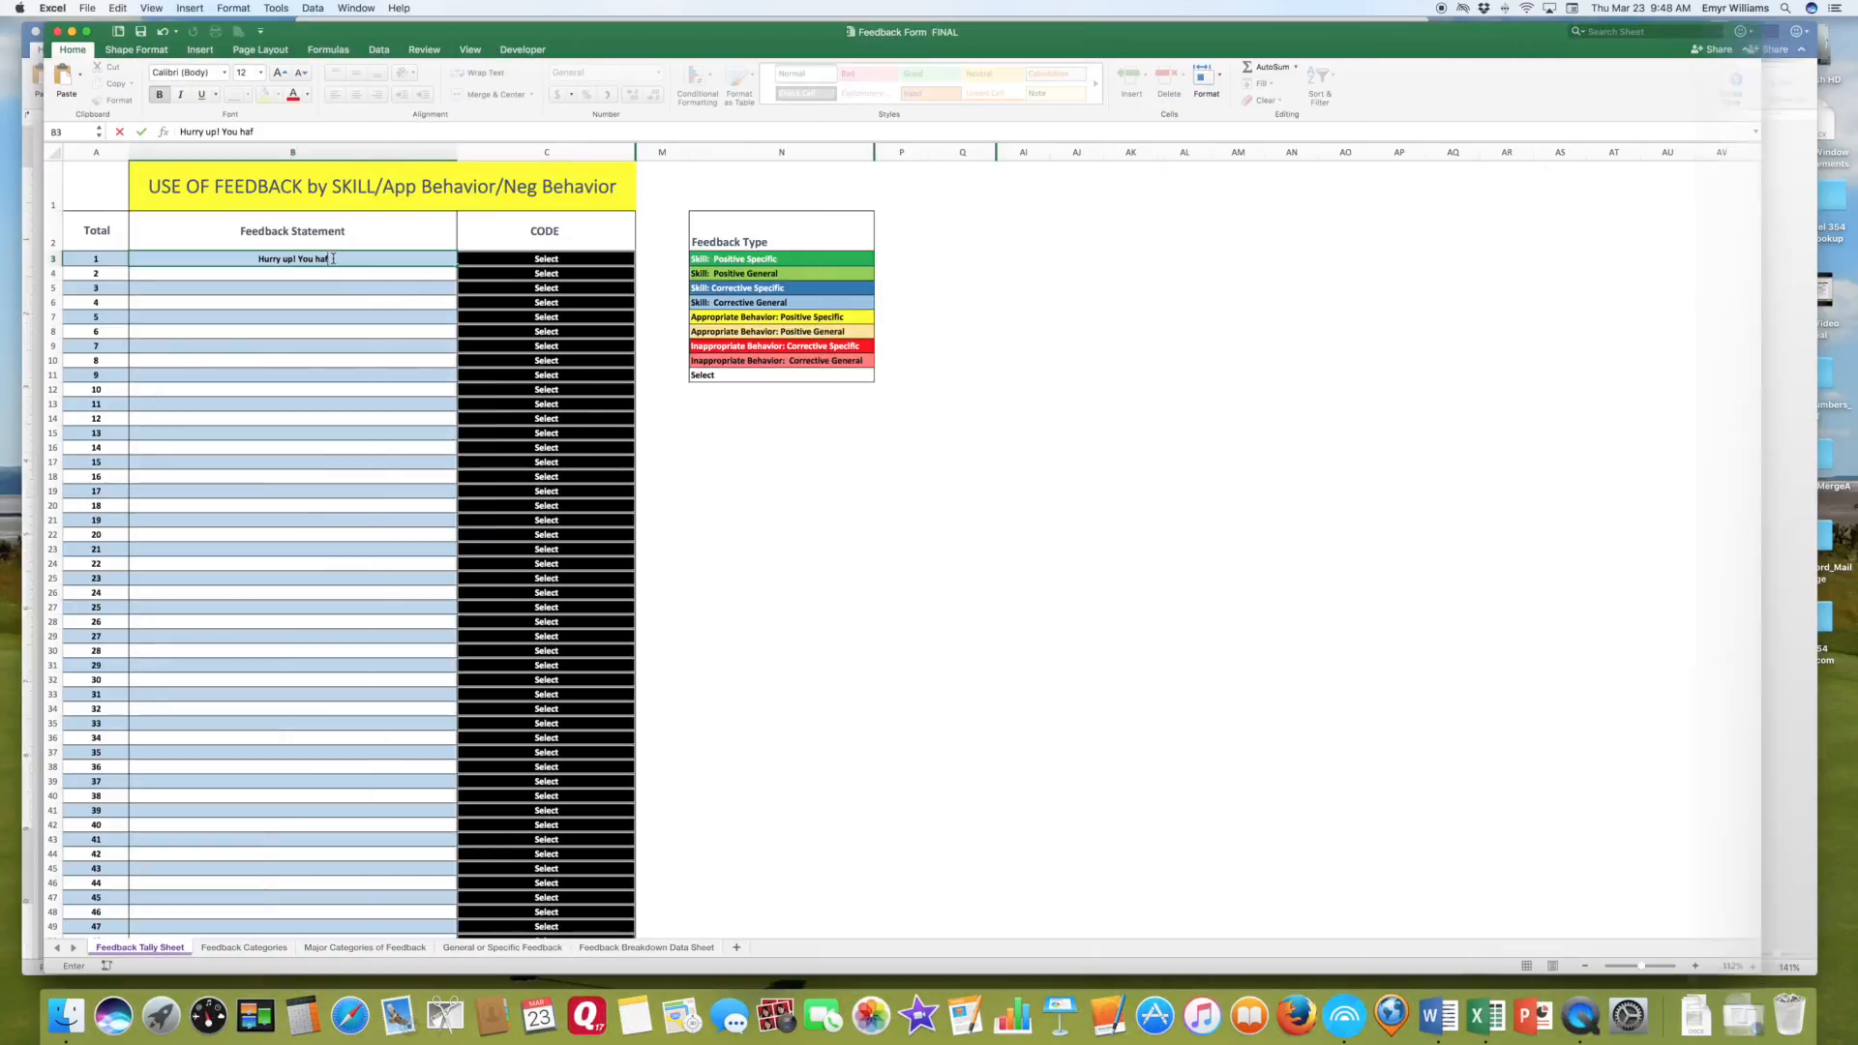
- Complete feedback statement 1 in cell B3 as "Hurry up! You have 30 seconds to get on your numbers"
text(ave)
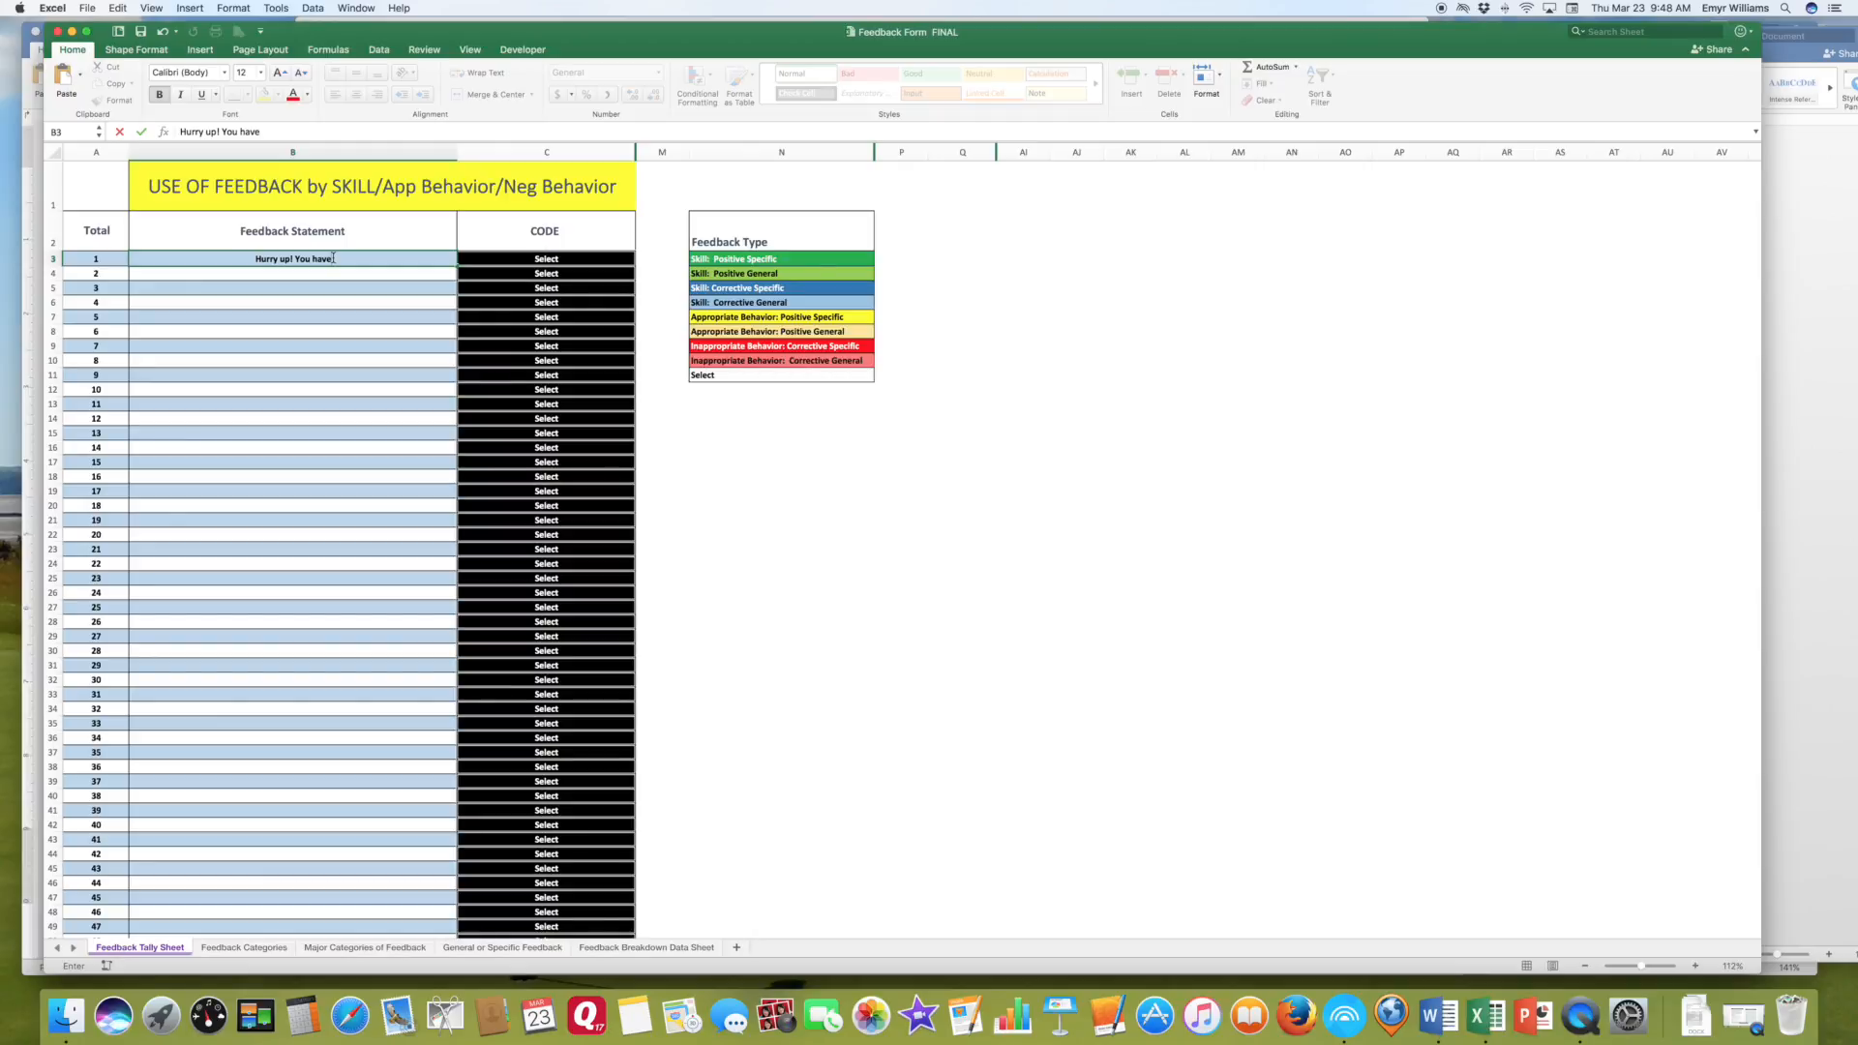
text( 30 seon)
key(BackSpace)
key(BackSpace)
text(conds to get on you)
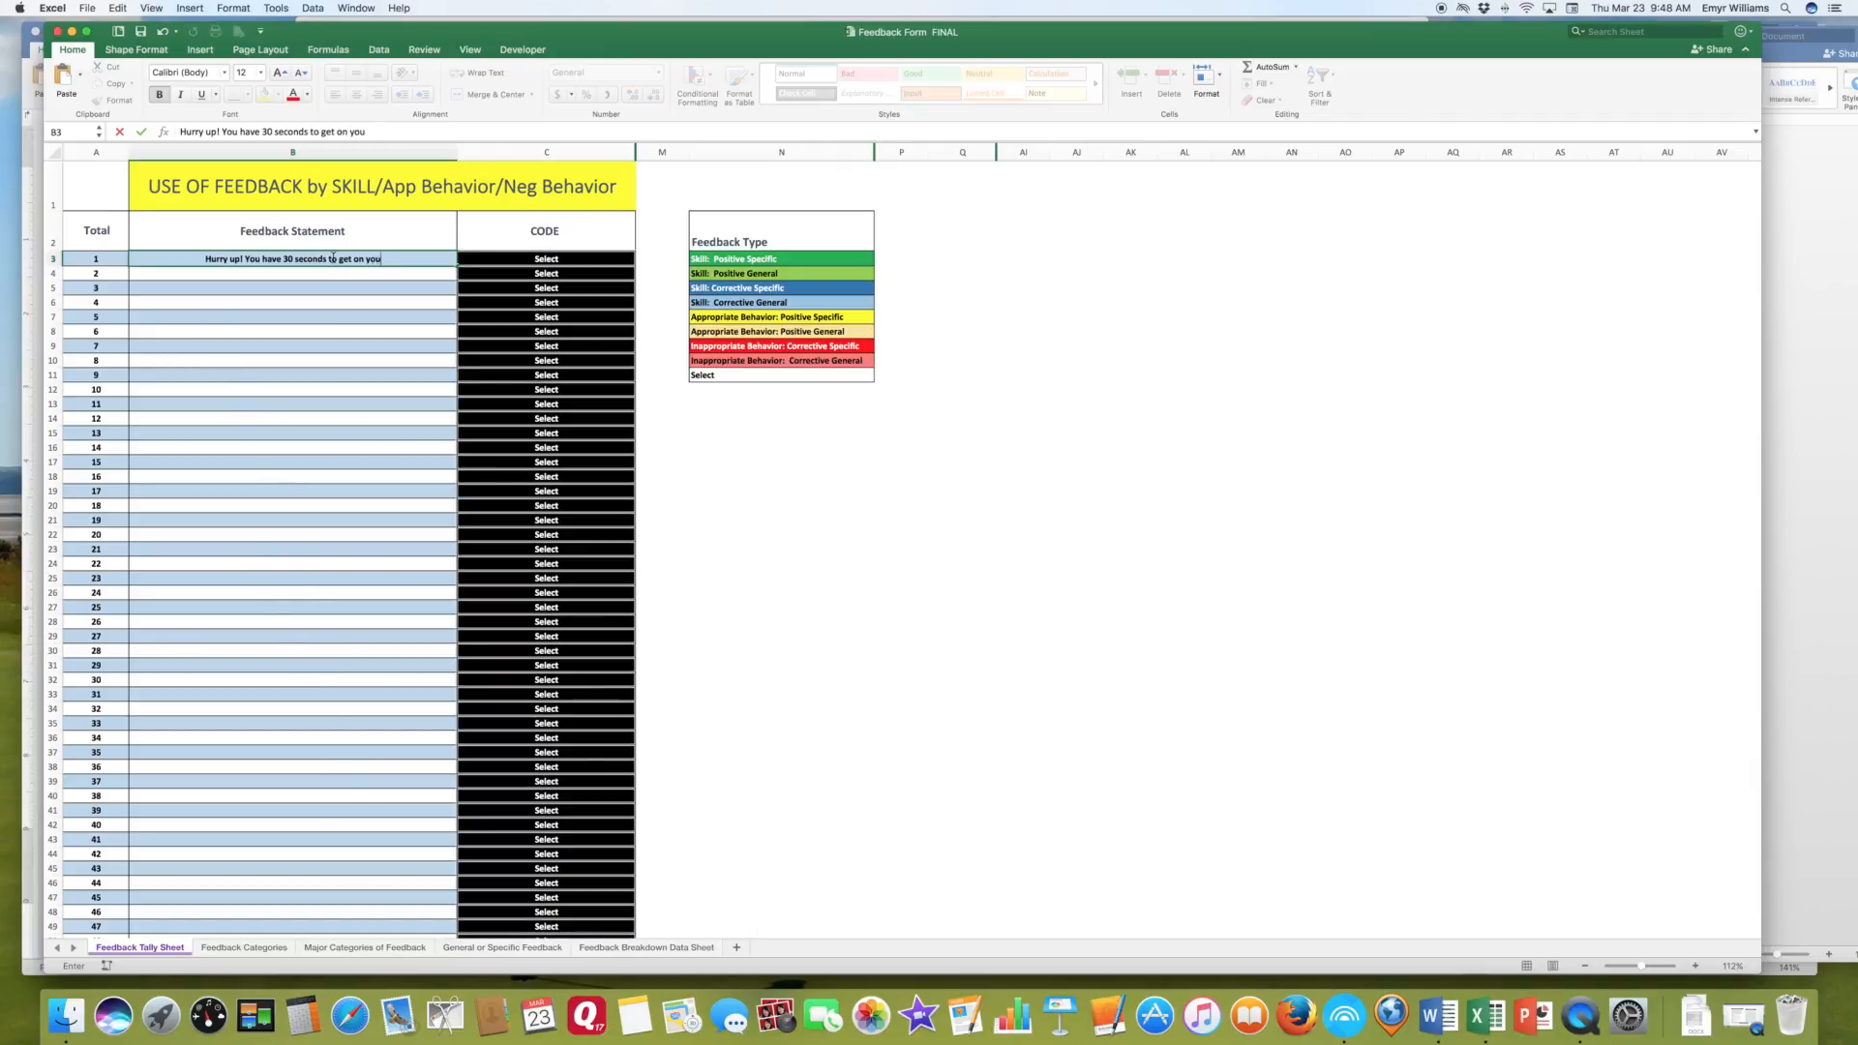
text(r numbers)
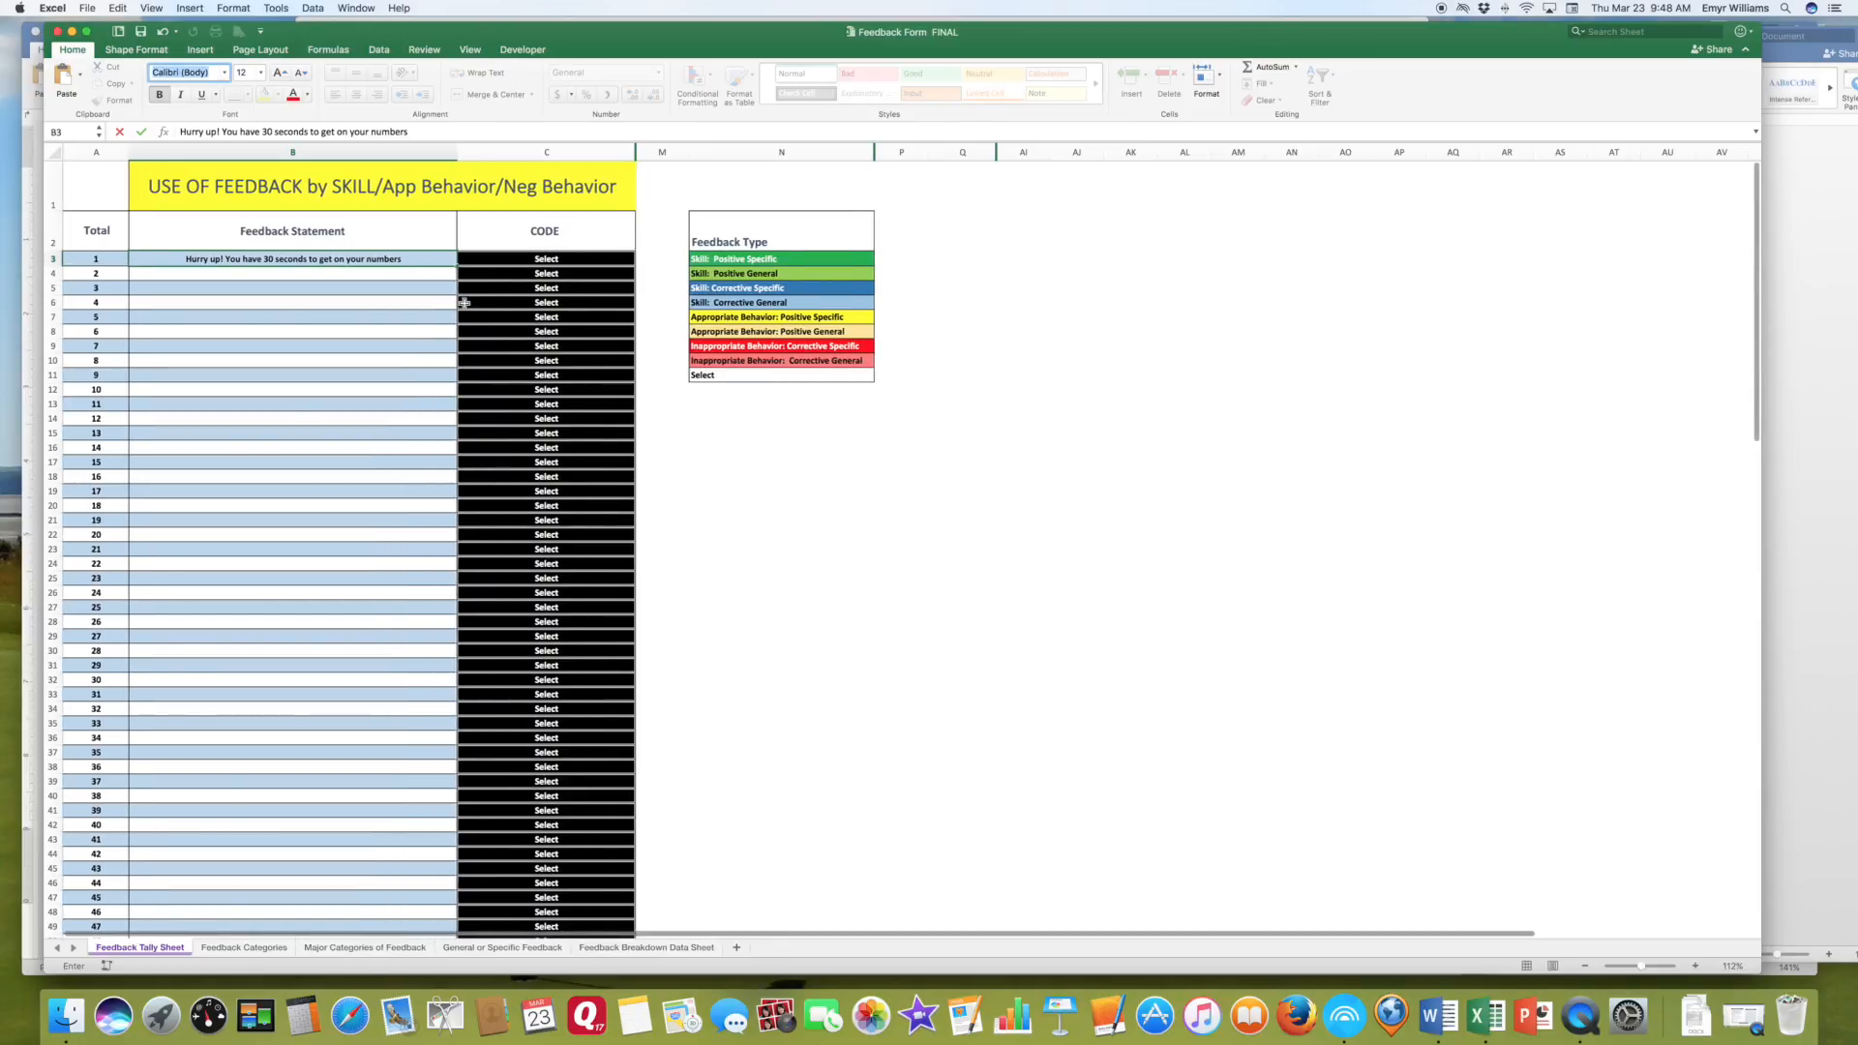
- Set the code of feedback statement 1 to "Inappropriate Behavior: Corrective Specific"
click(611, 258)
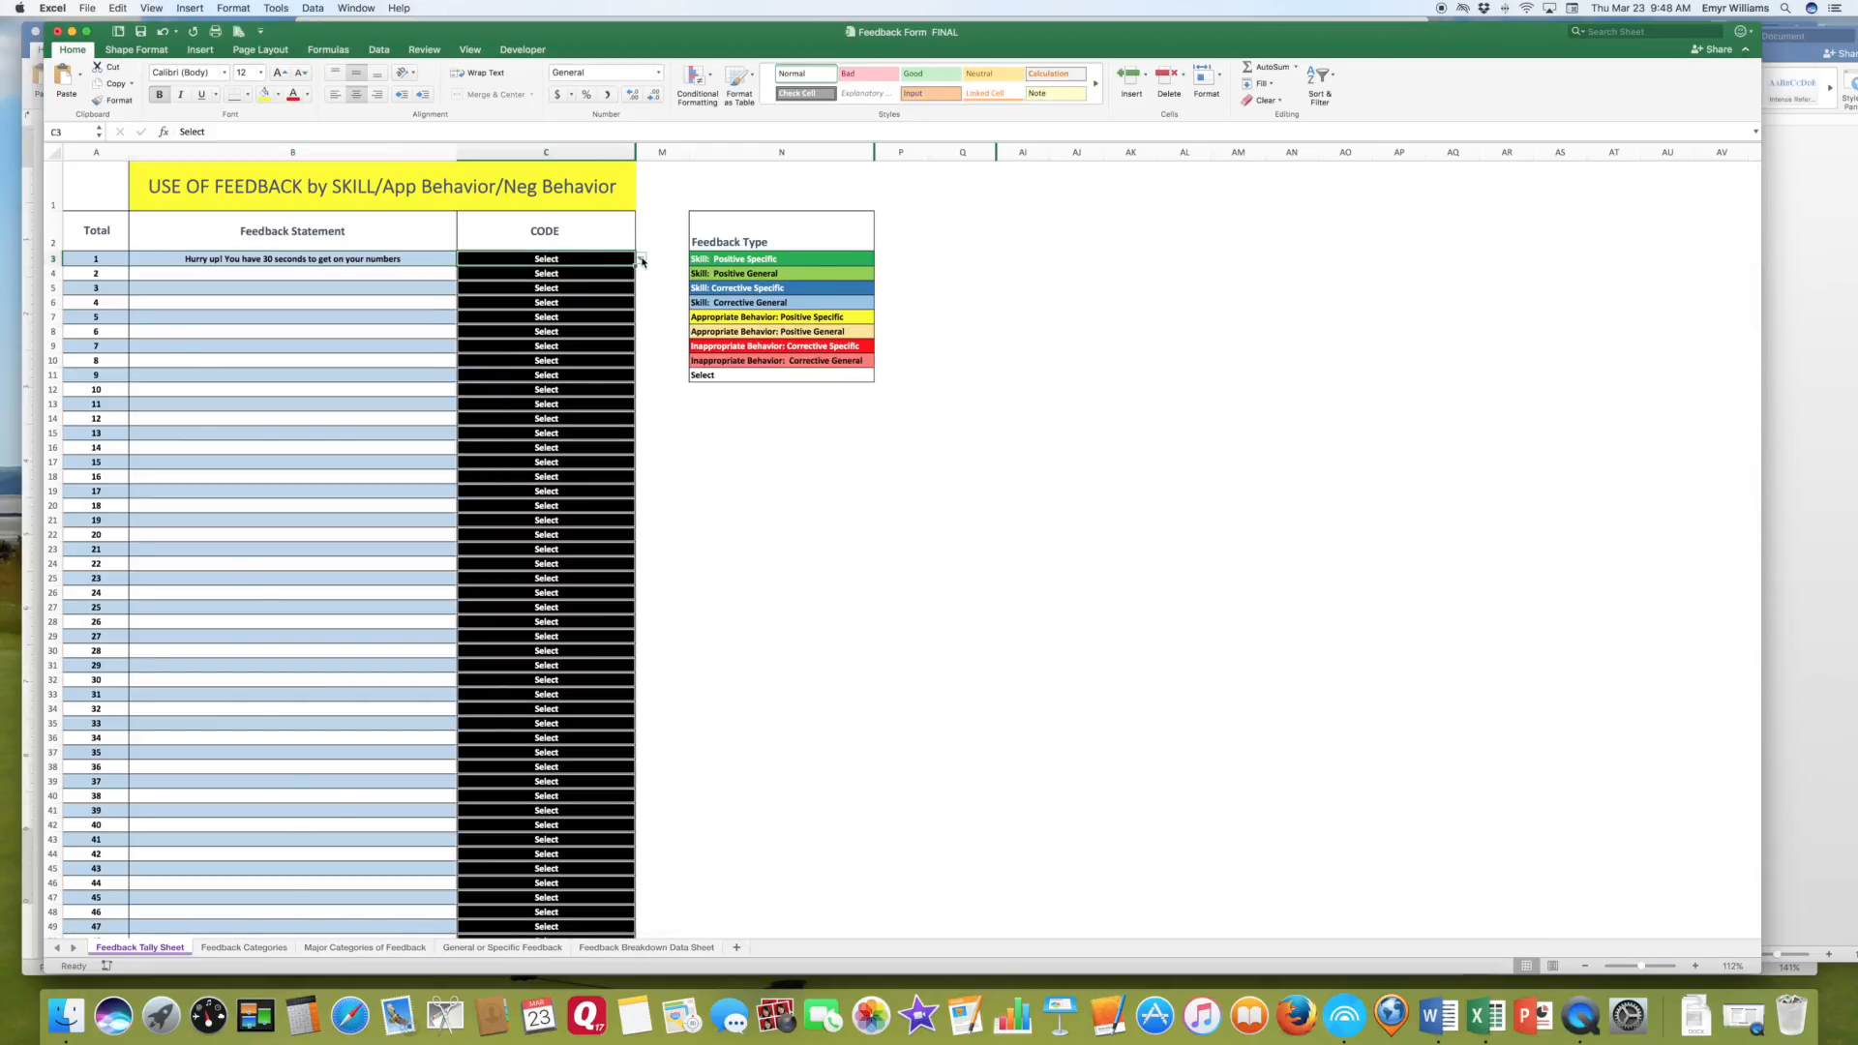
click(641, 259)
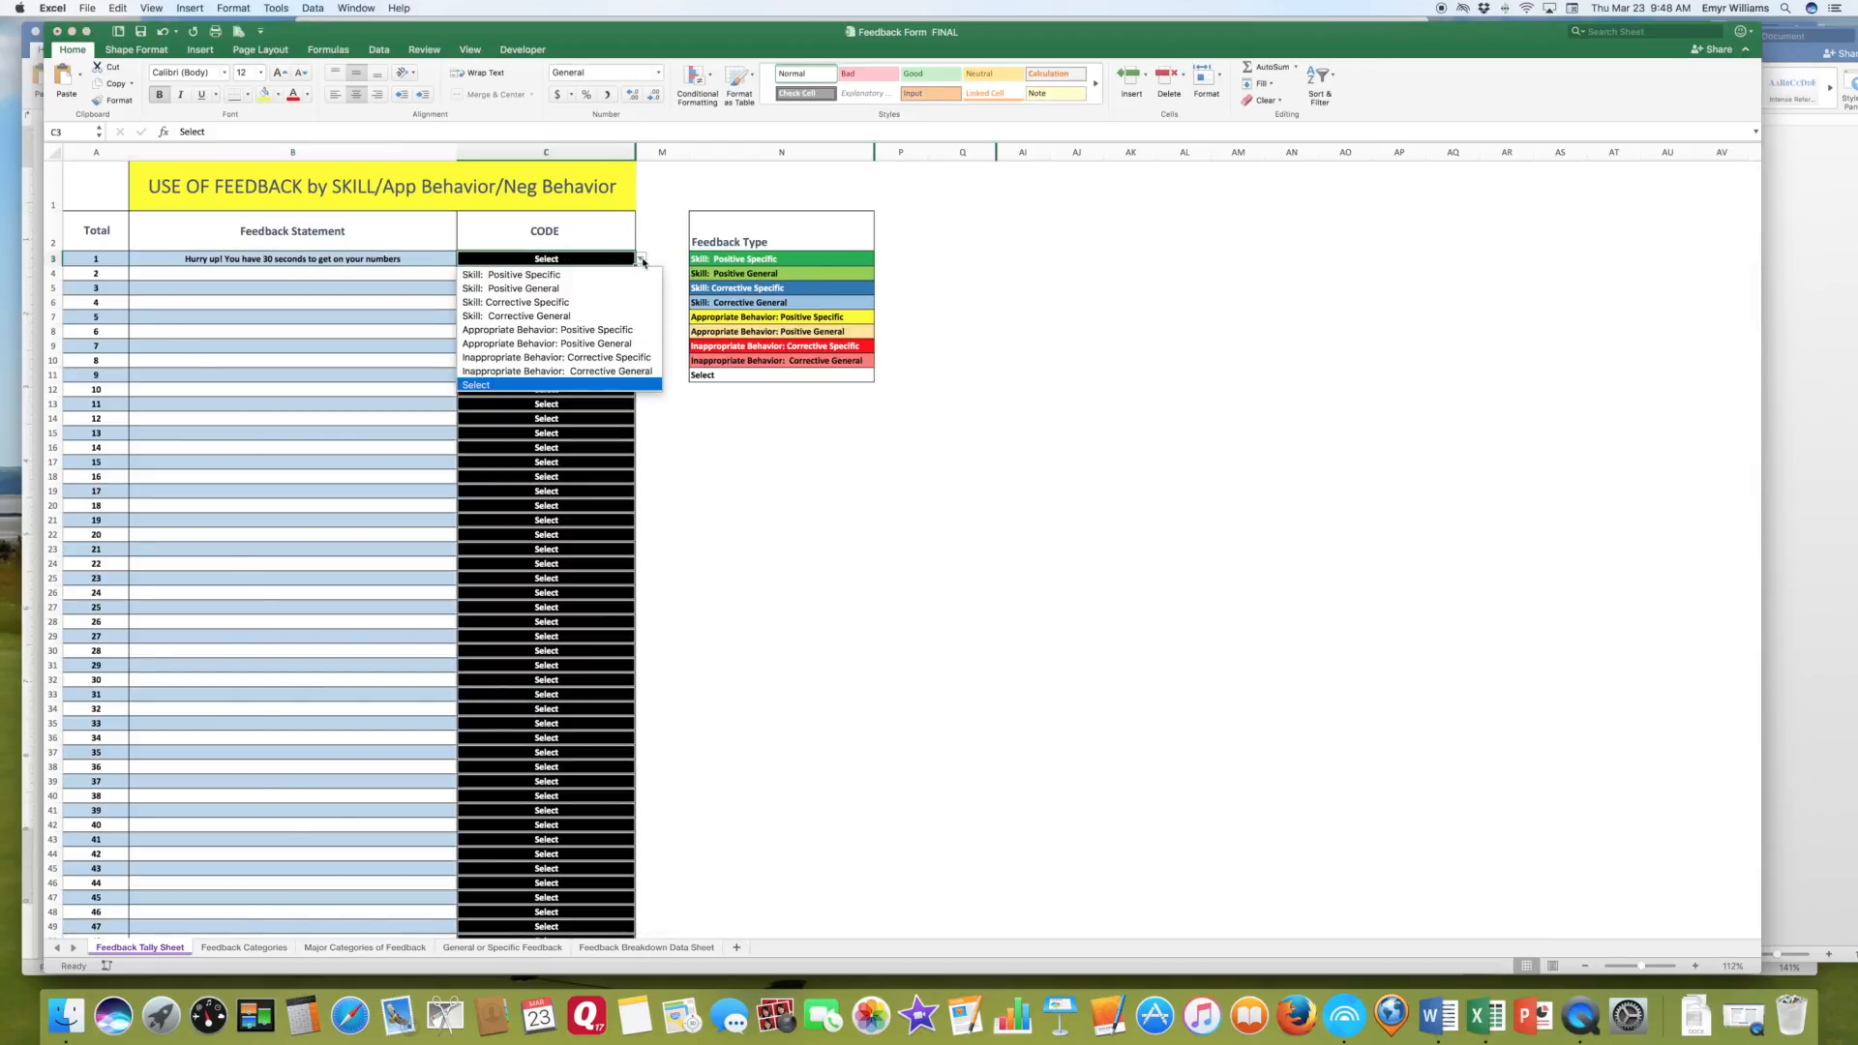
click(609, 358)
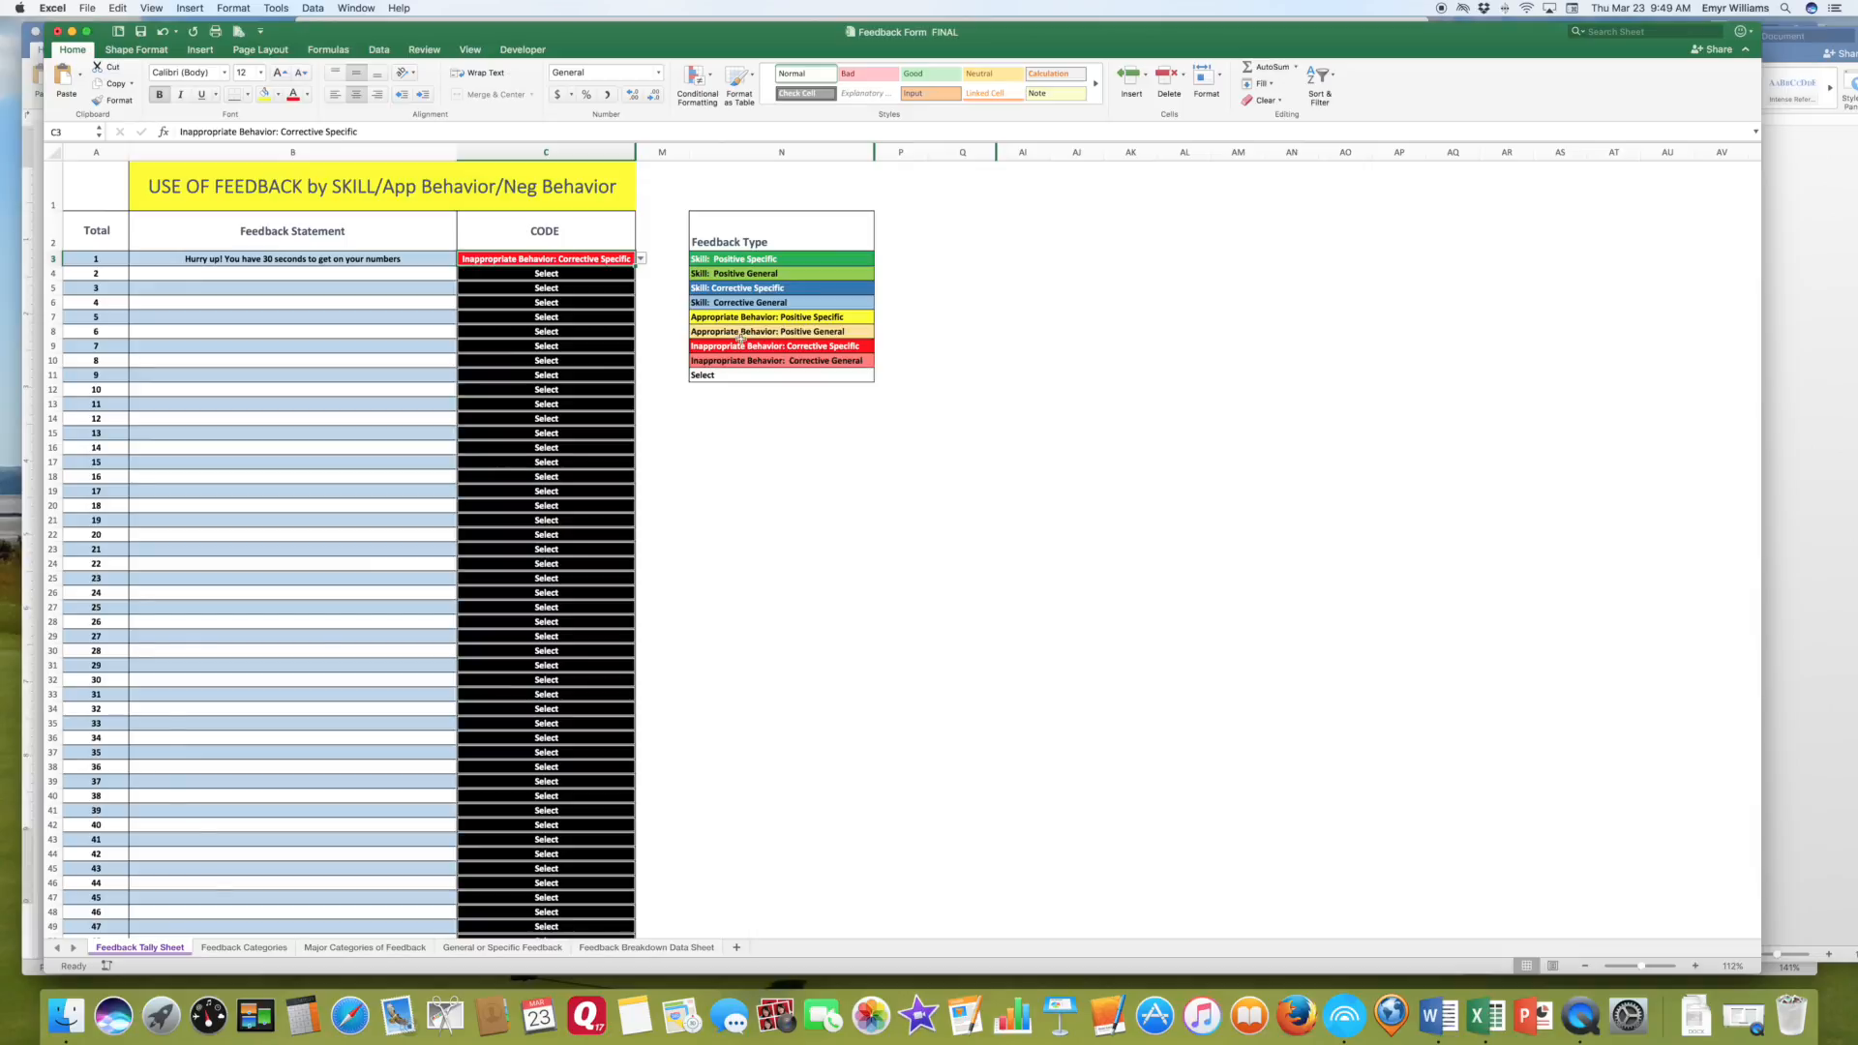
- Enter "I really appreciate how everyone is sitting on your numbers." as feedback statement 2 in cell B4
click(364, 272)
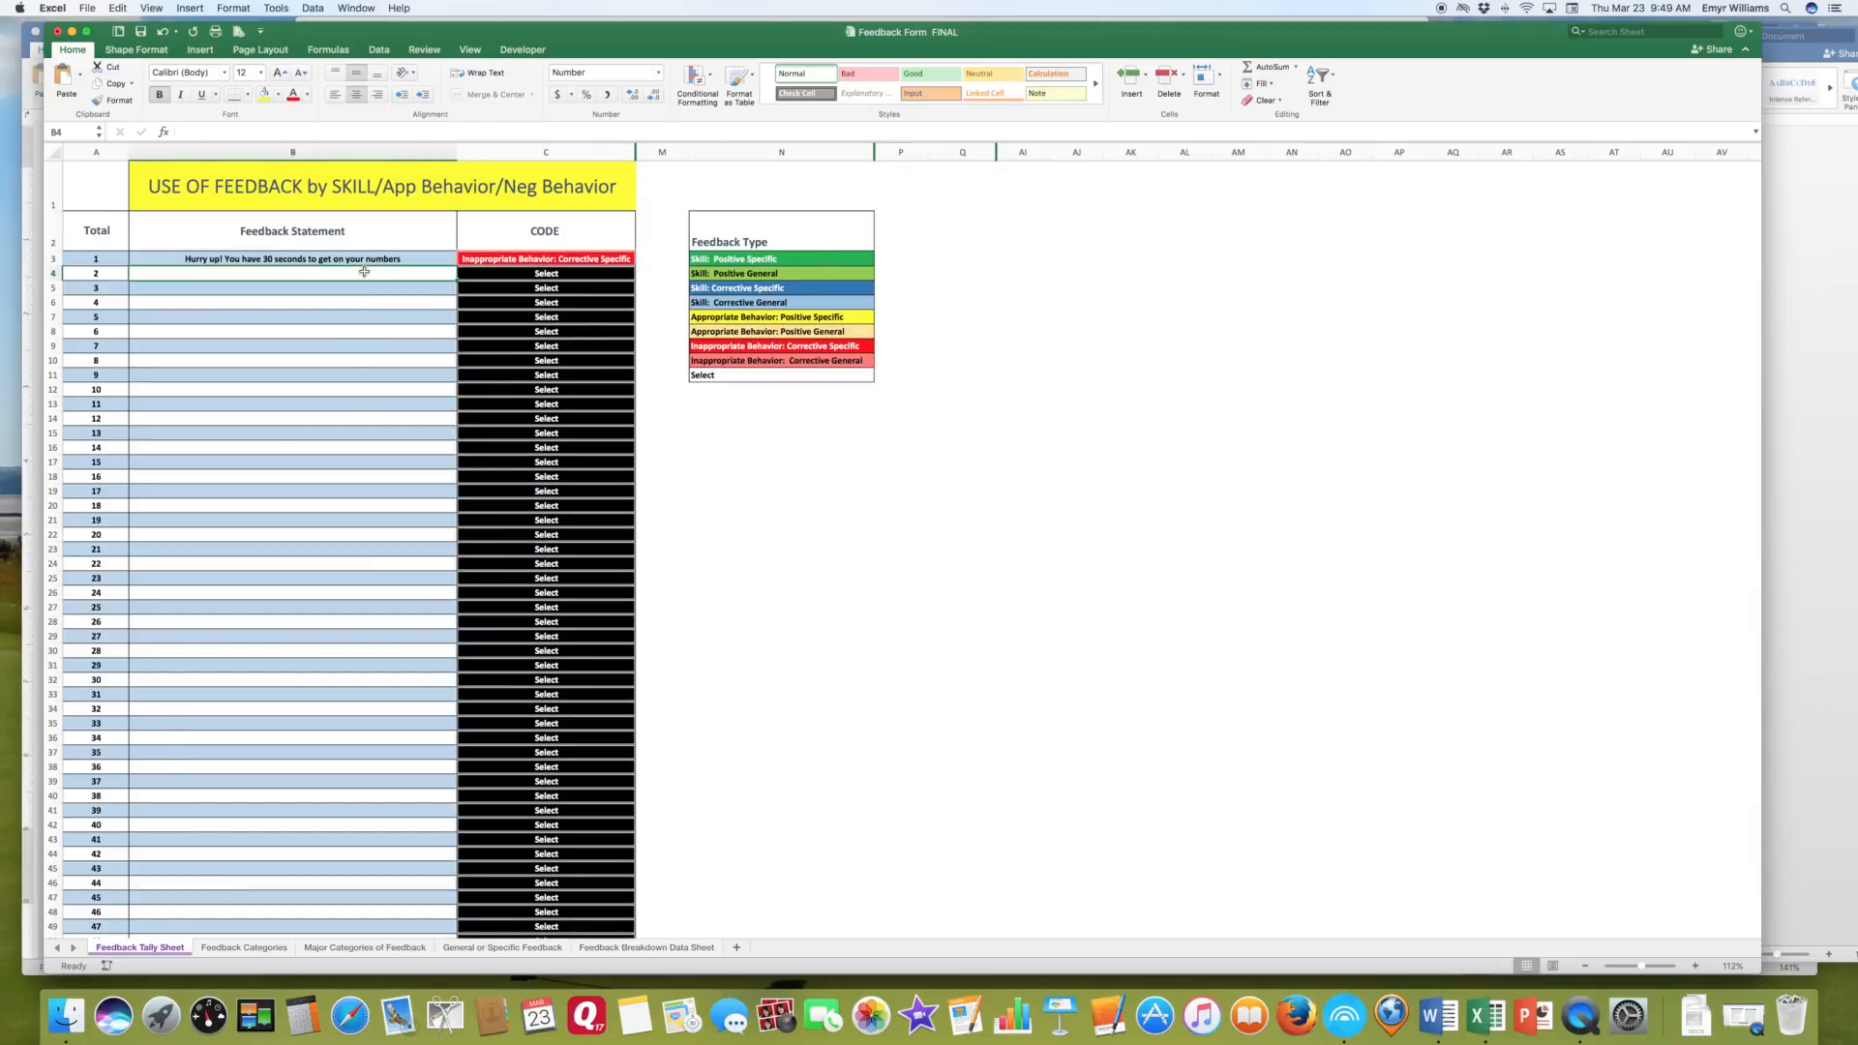
text(I)
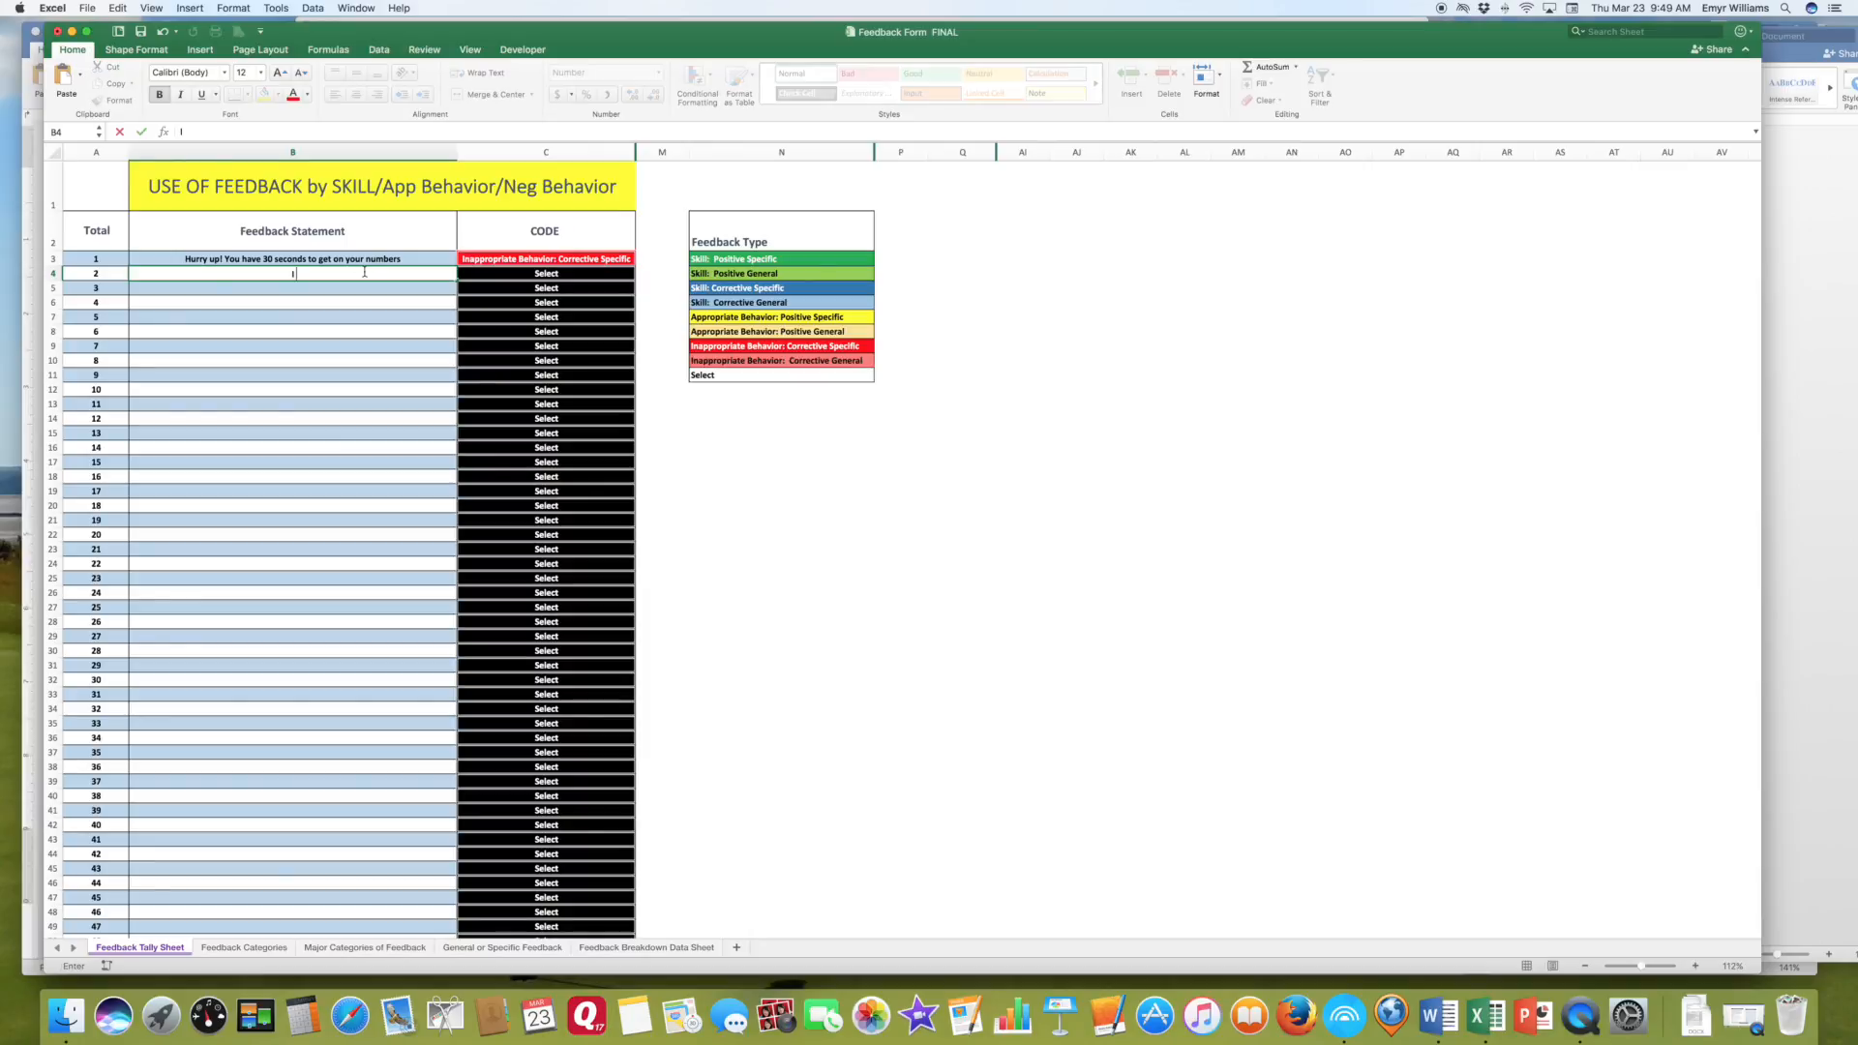
text( really appreciate how everyone is sti)
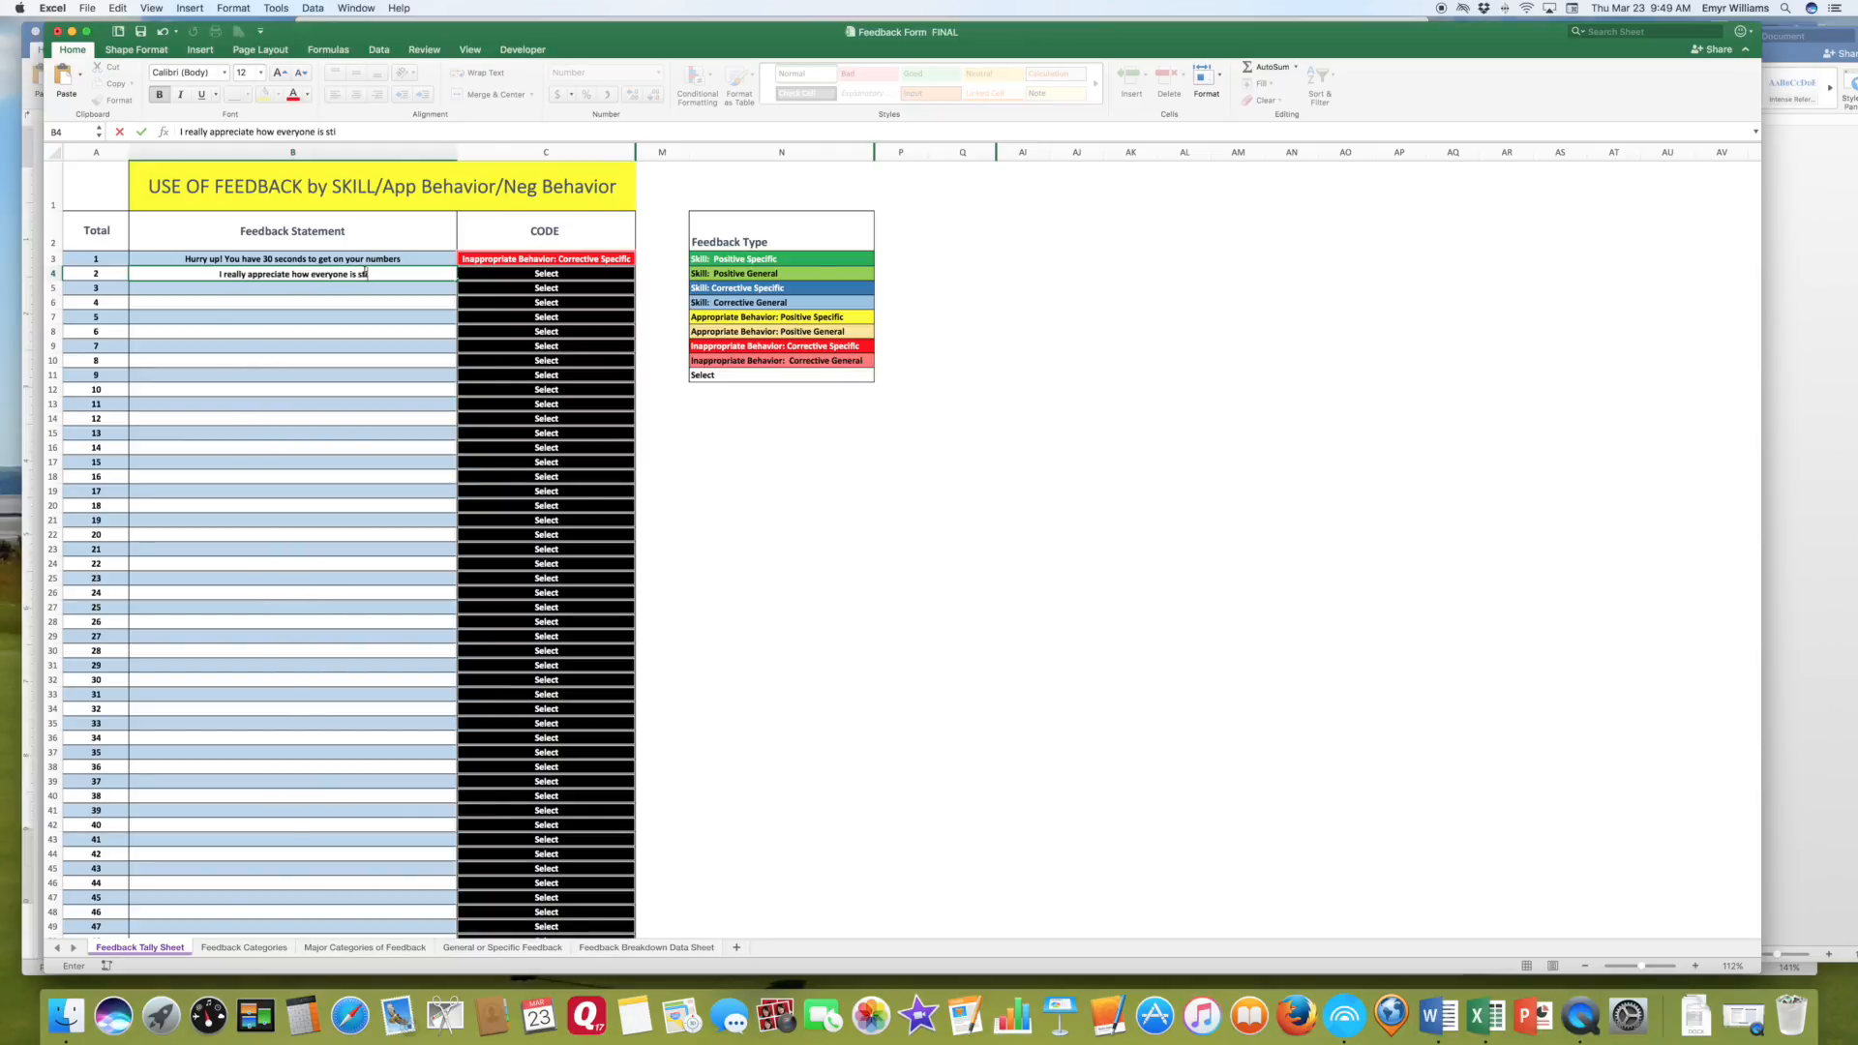
key(BackSpace)
key(BackSpace)
text(itting on your numbers.)
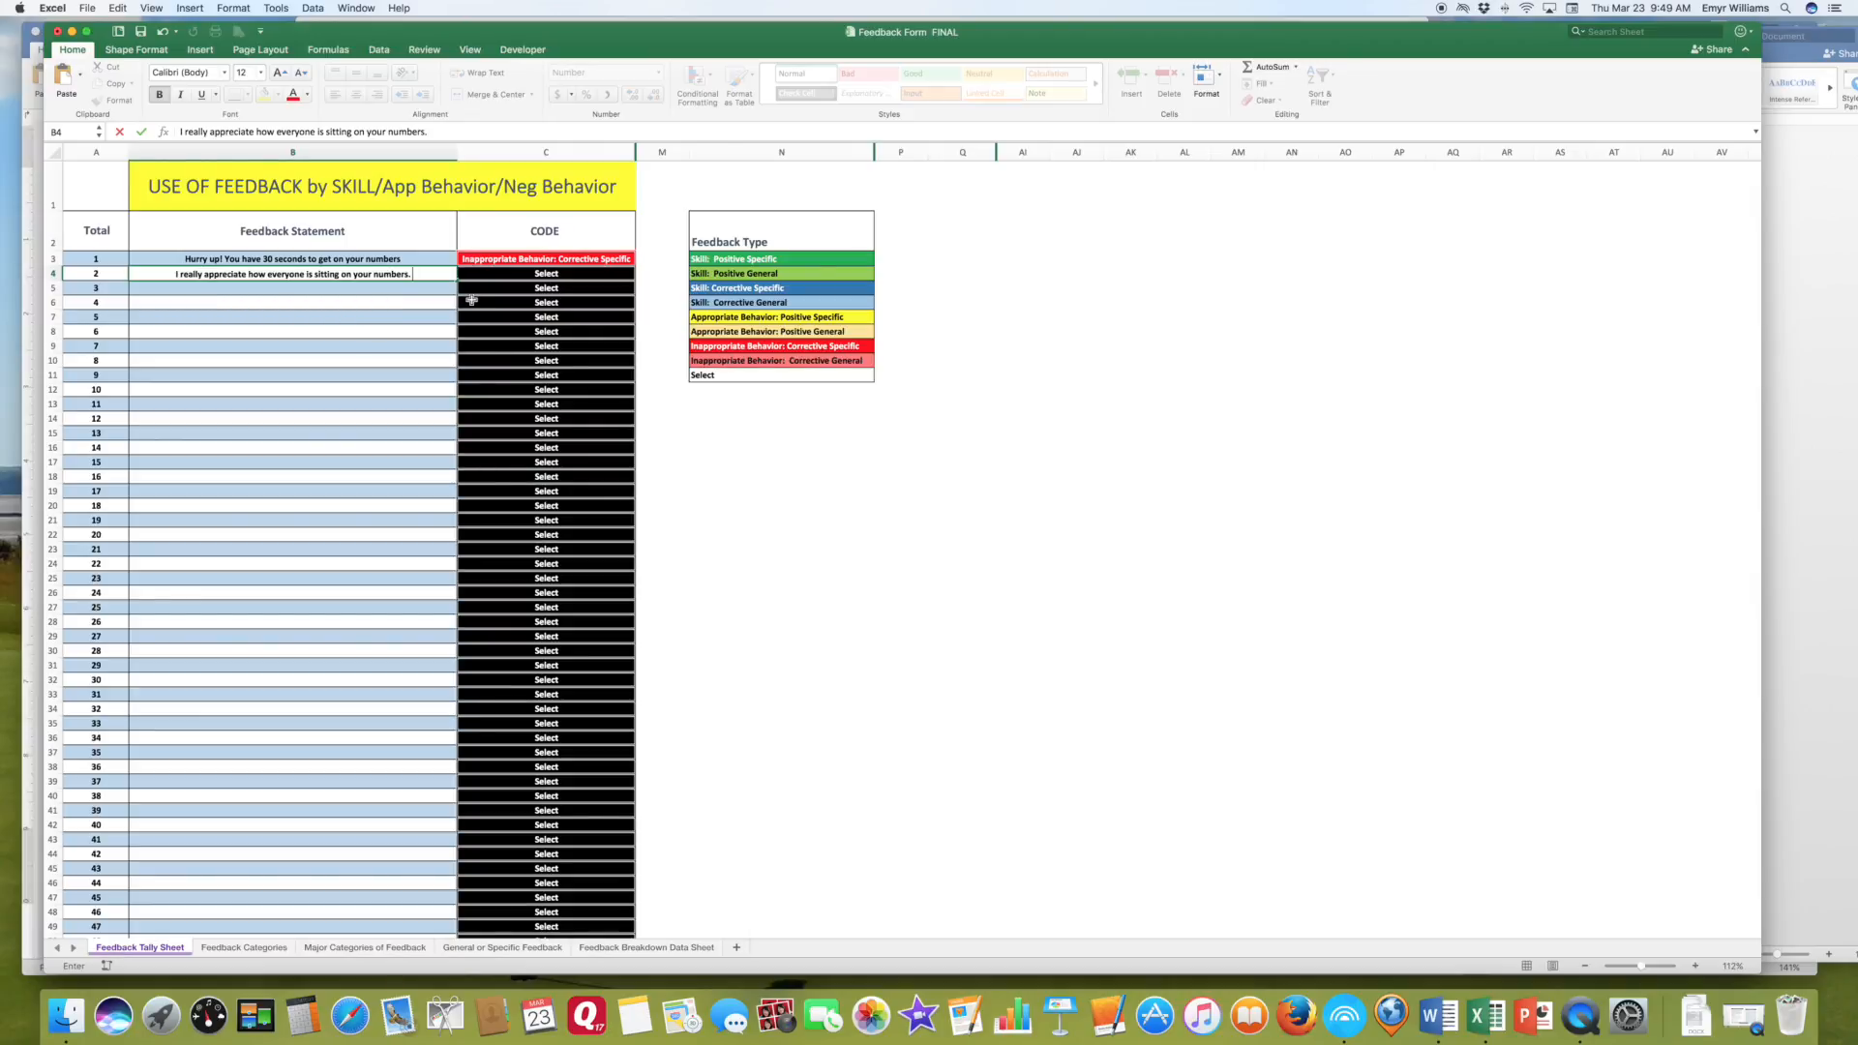
- Set the code of feedback statement 2 to "Appropriate Behavior: Positive Specific"
click(826, 317)
click(620, 276)
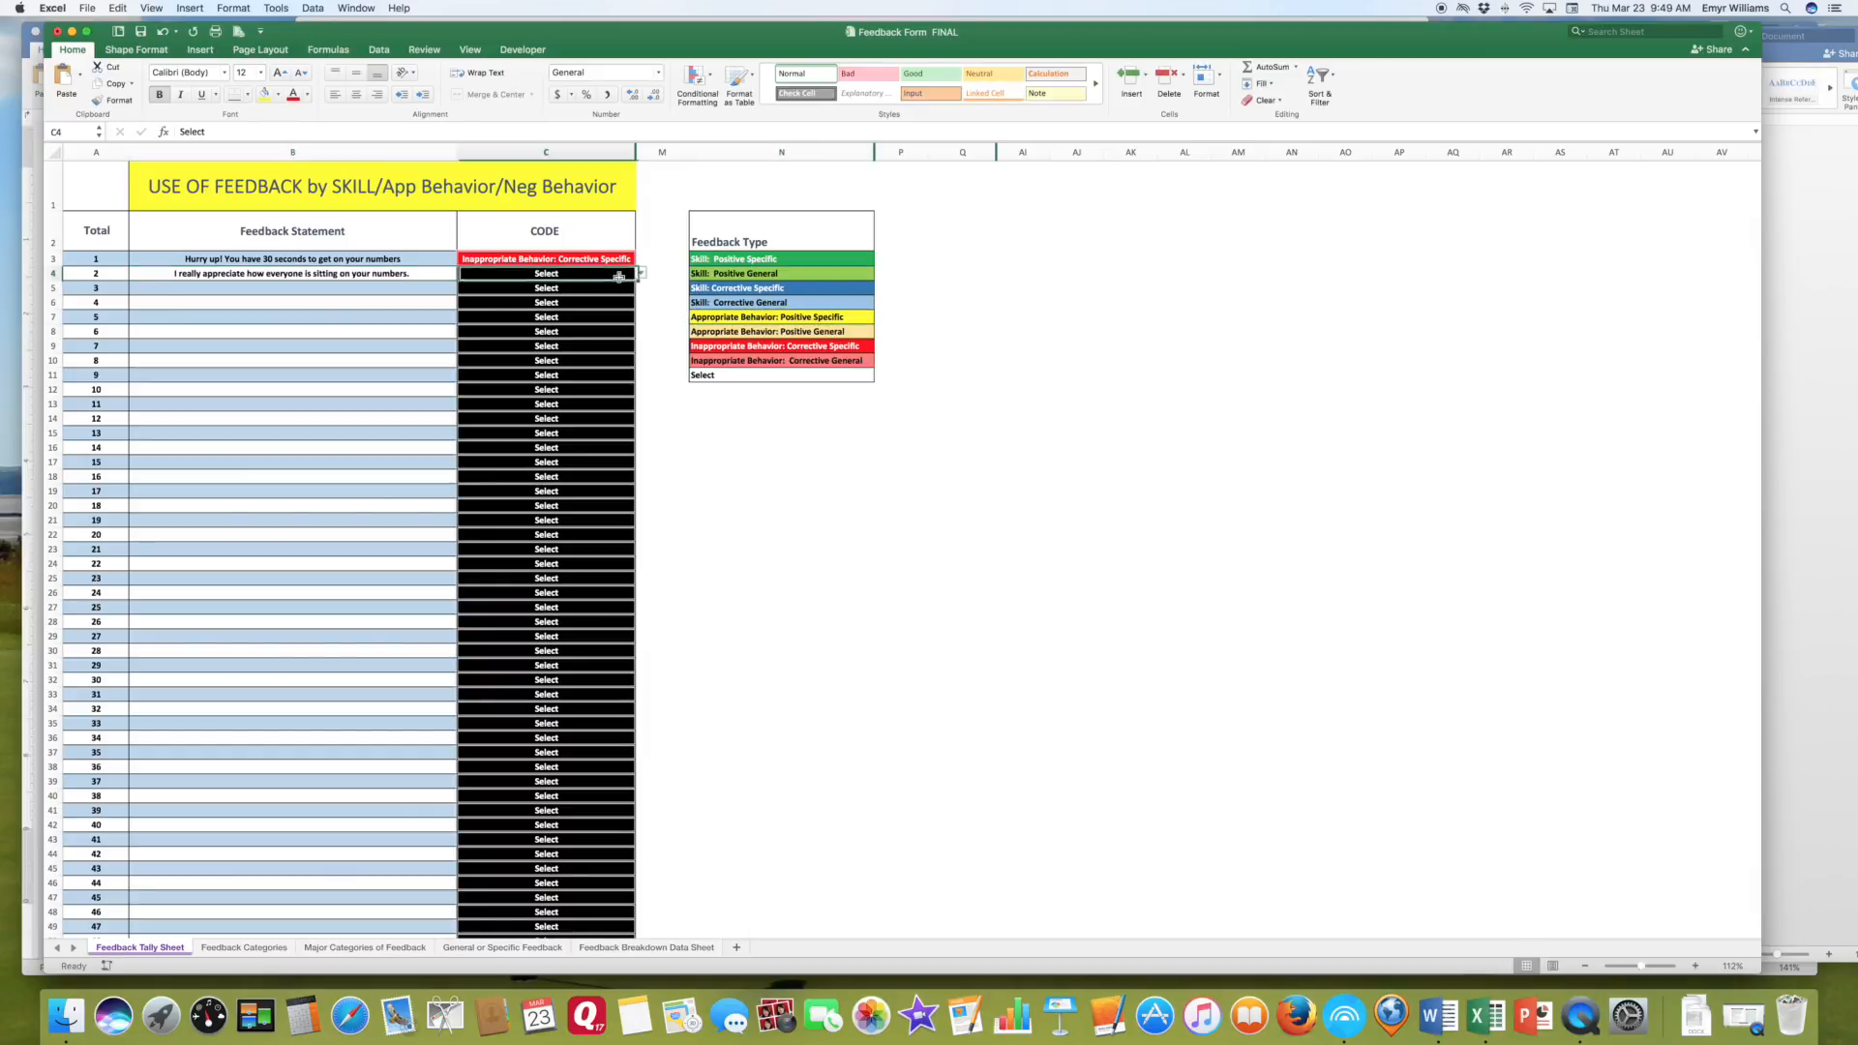
click(643, 276)
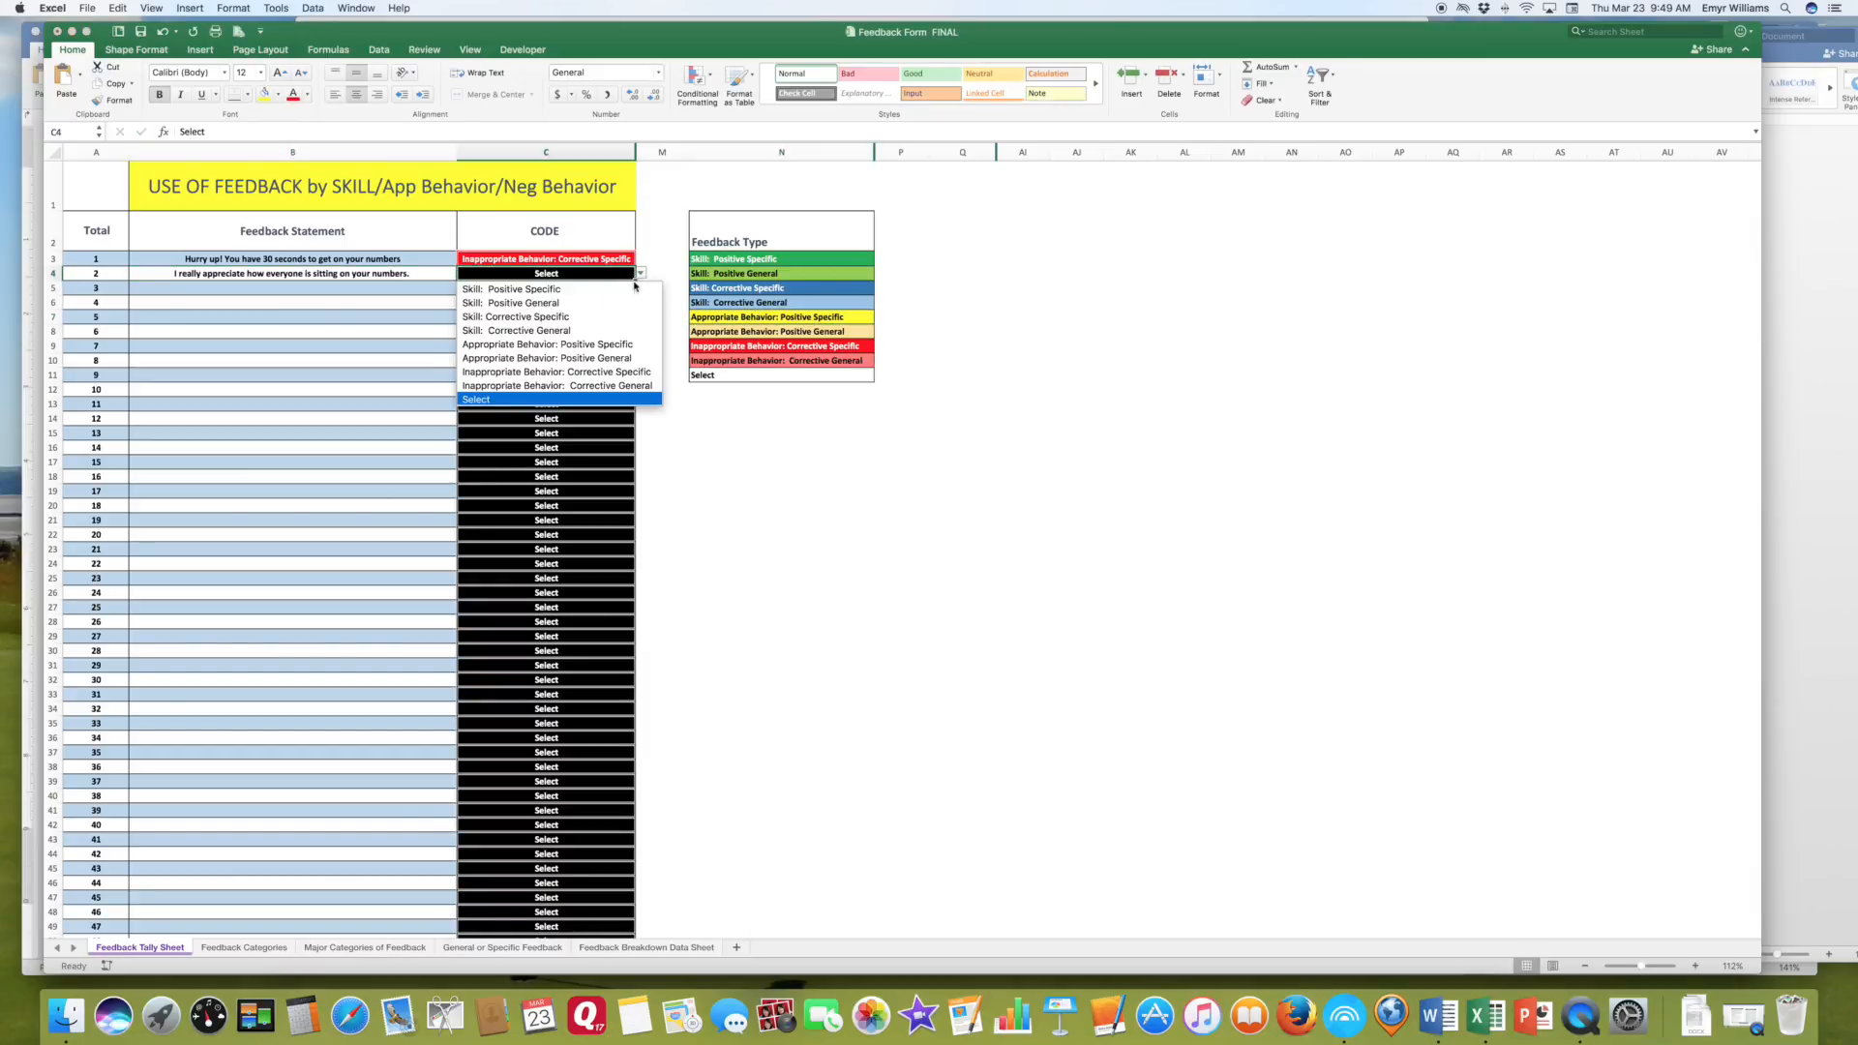
click(618, 345)
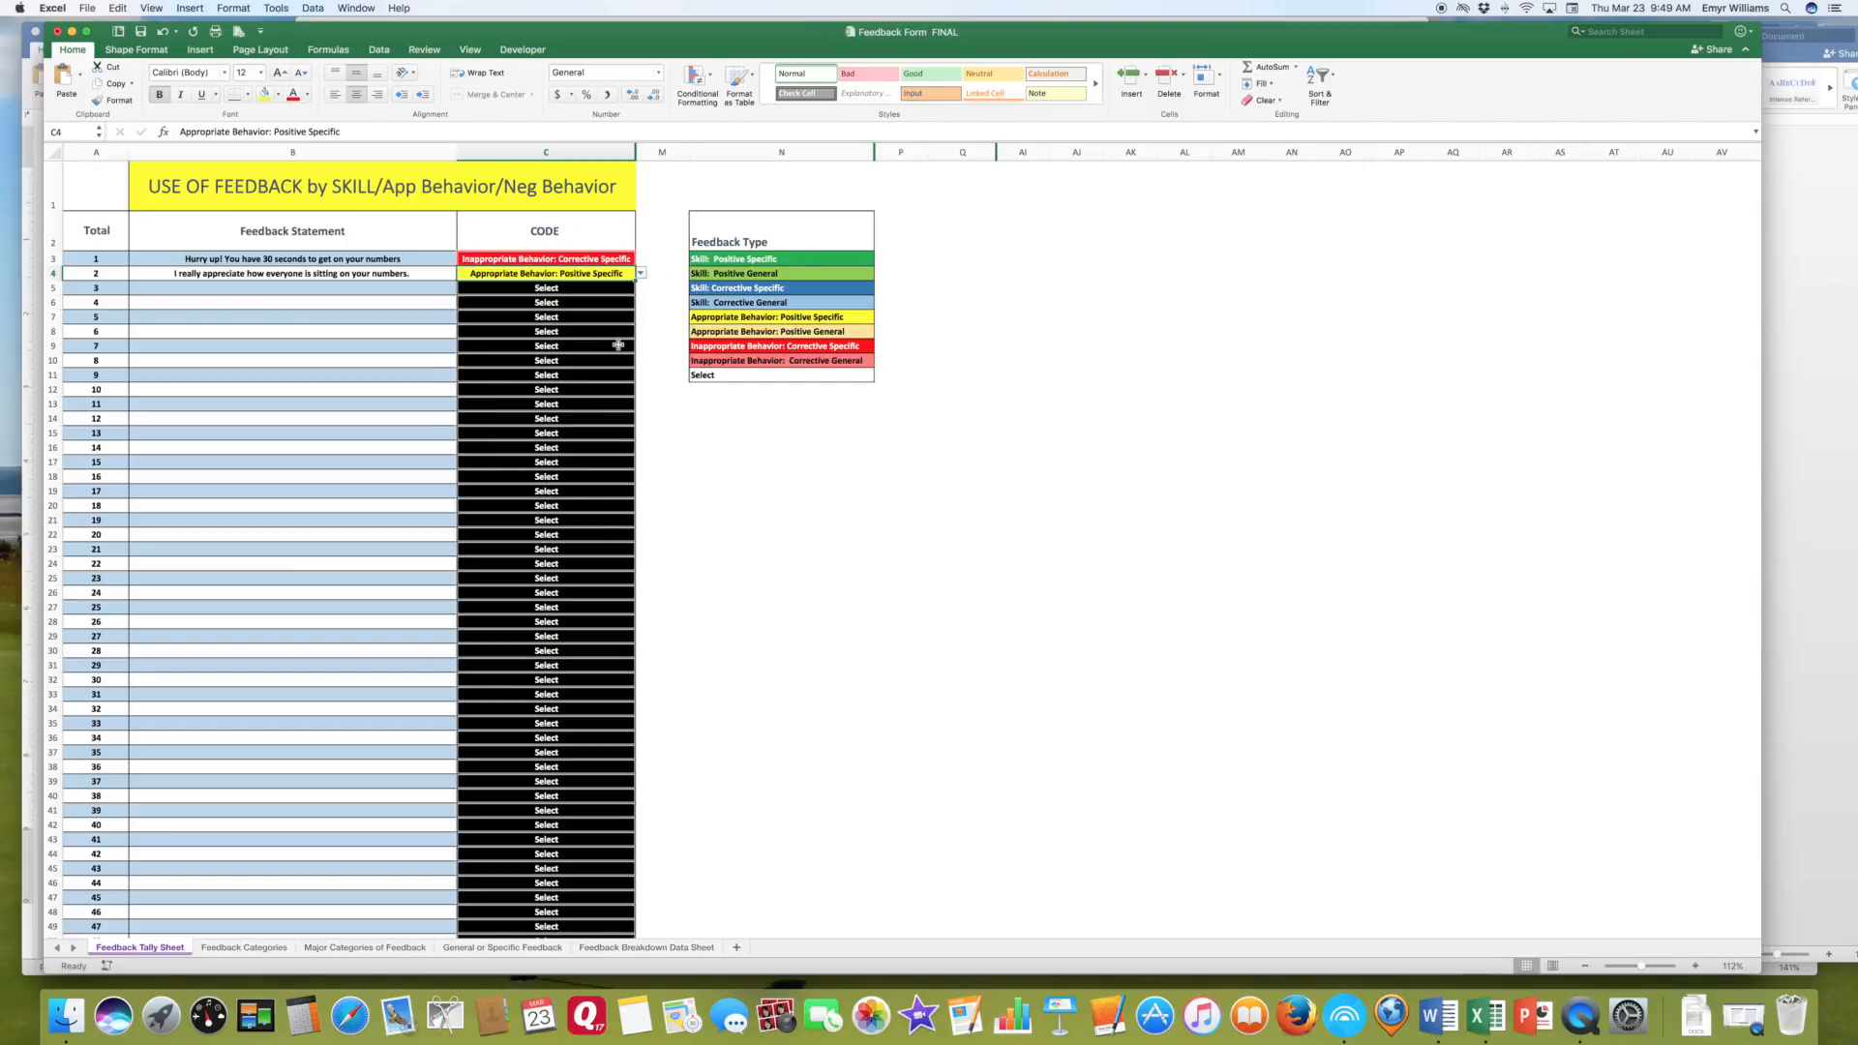
- Enter "Thanks for raising your hand to ask a question" followed by the student's first name as feedback statement 3 in cell B5
click(363, 290)
text(Tha)
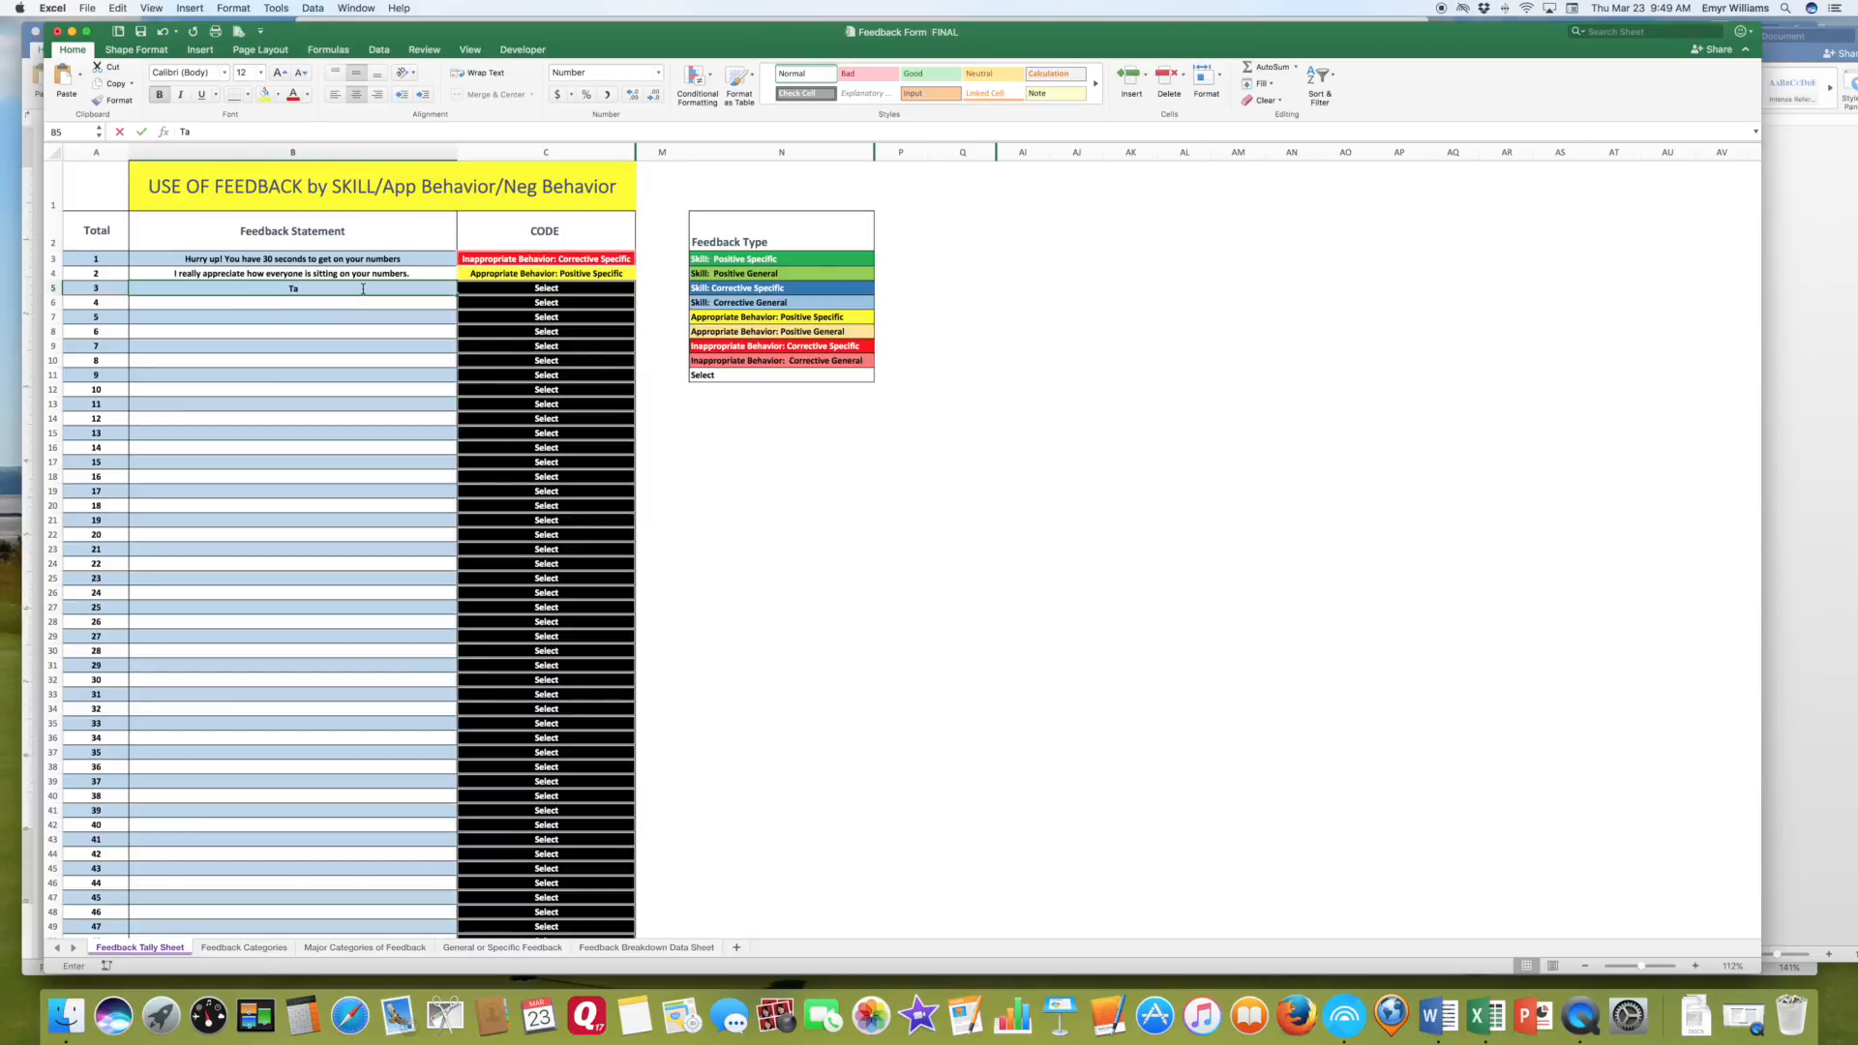
text(nks for ra)
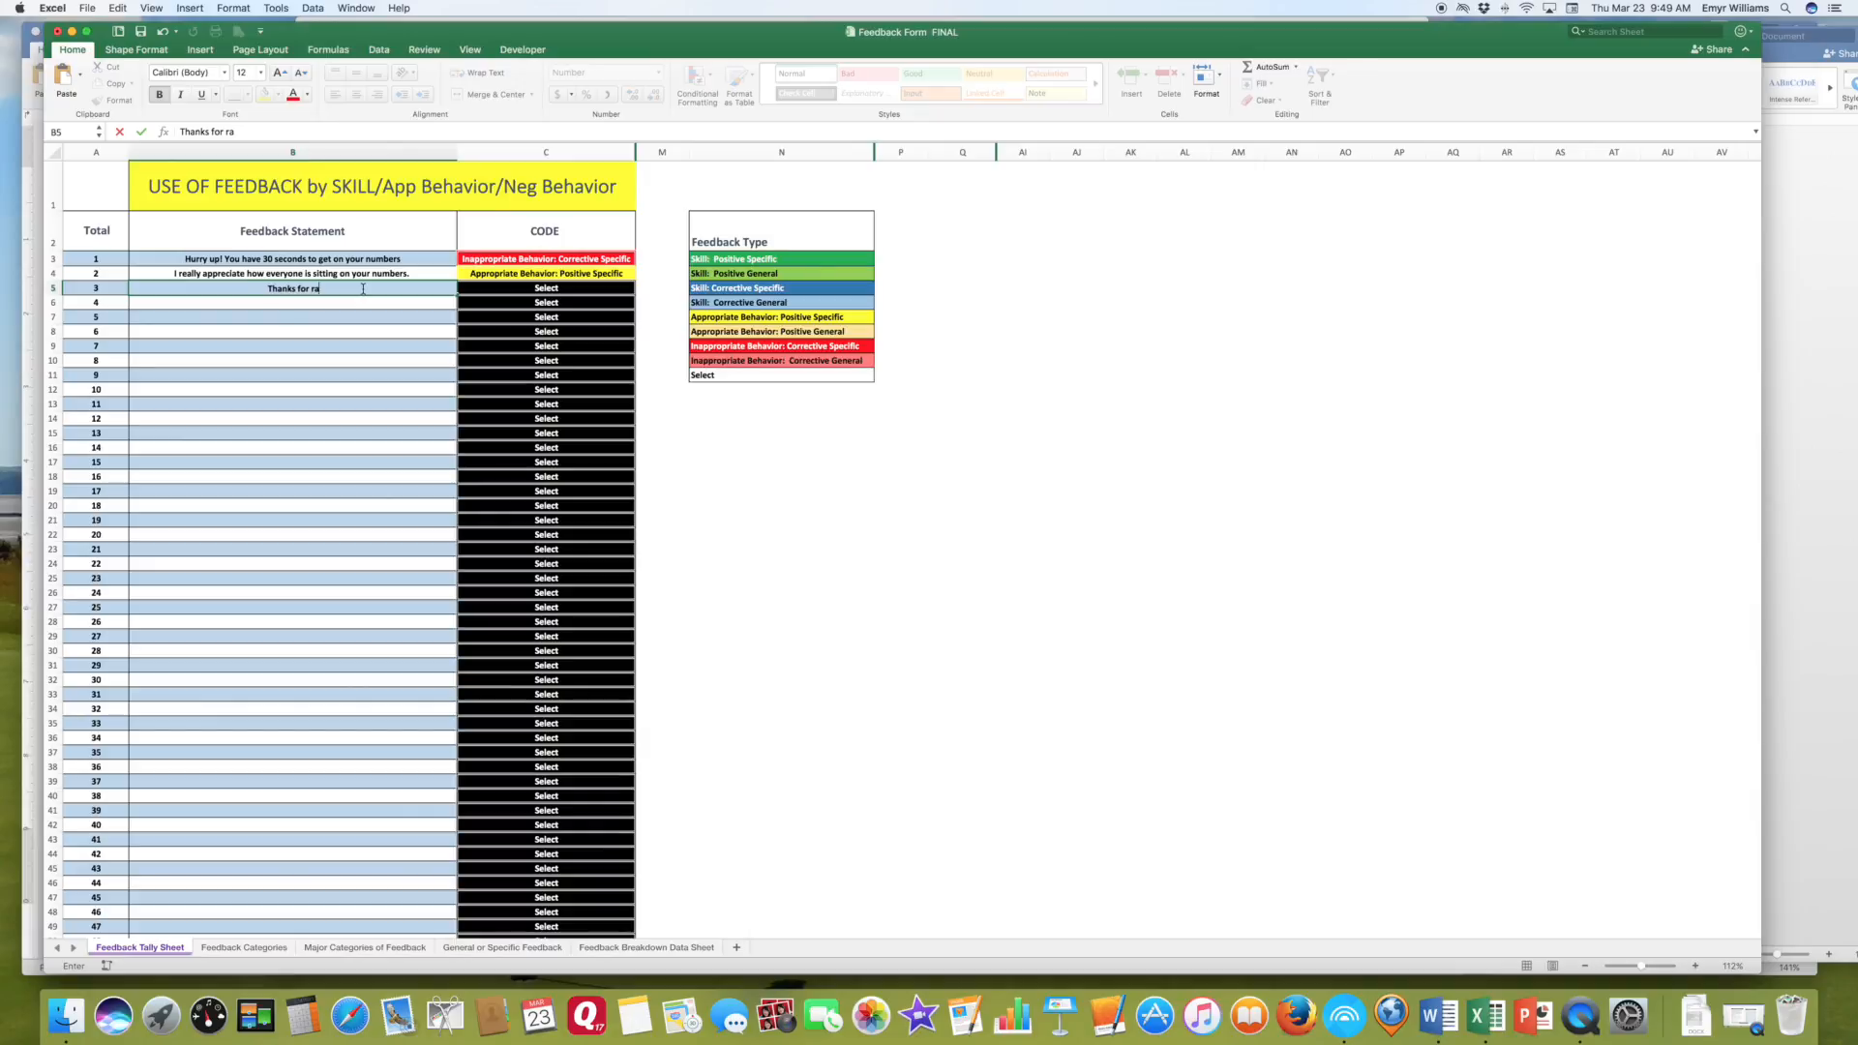
text(ising your hand to ask a question Jen.)
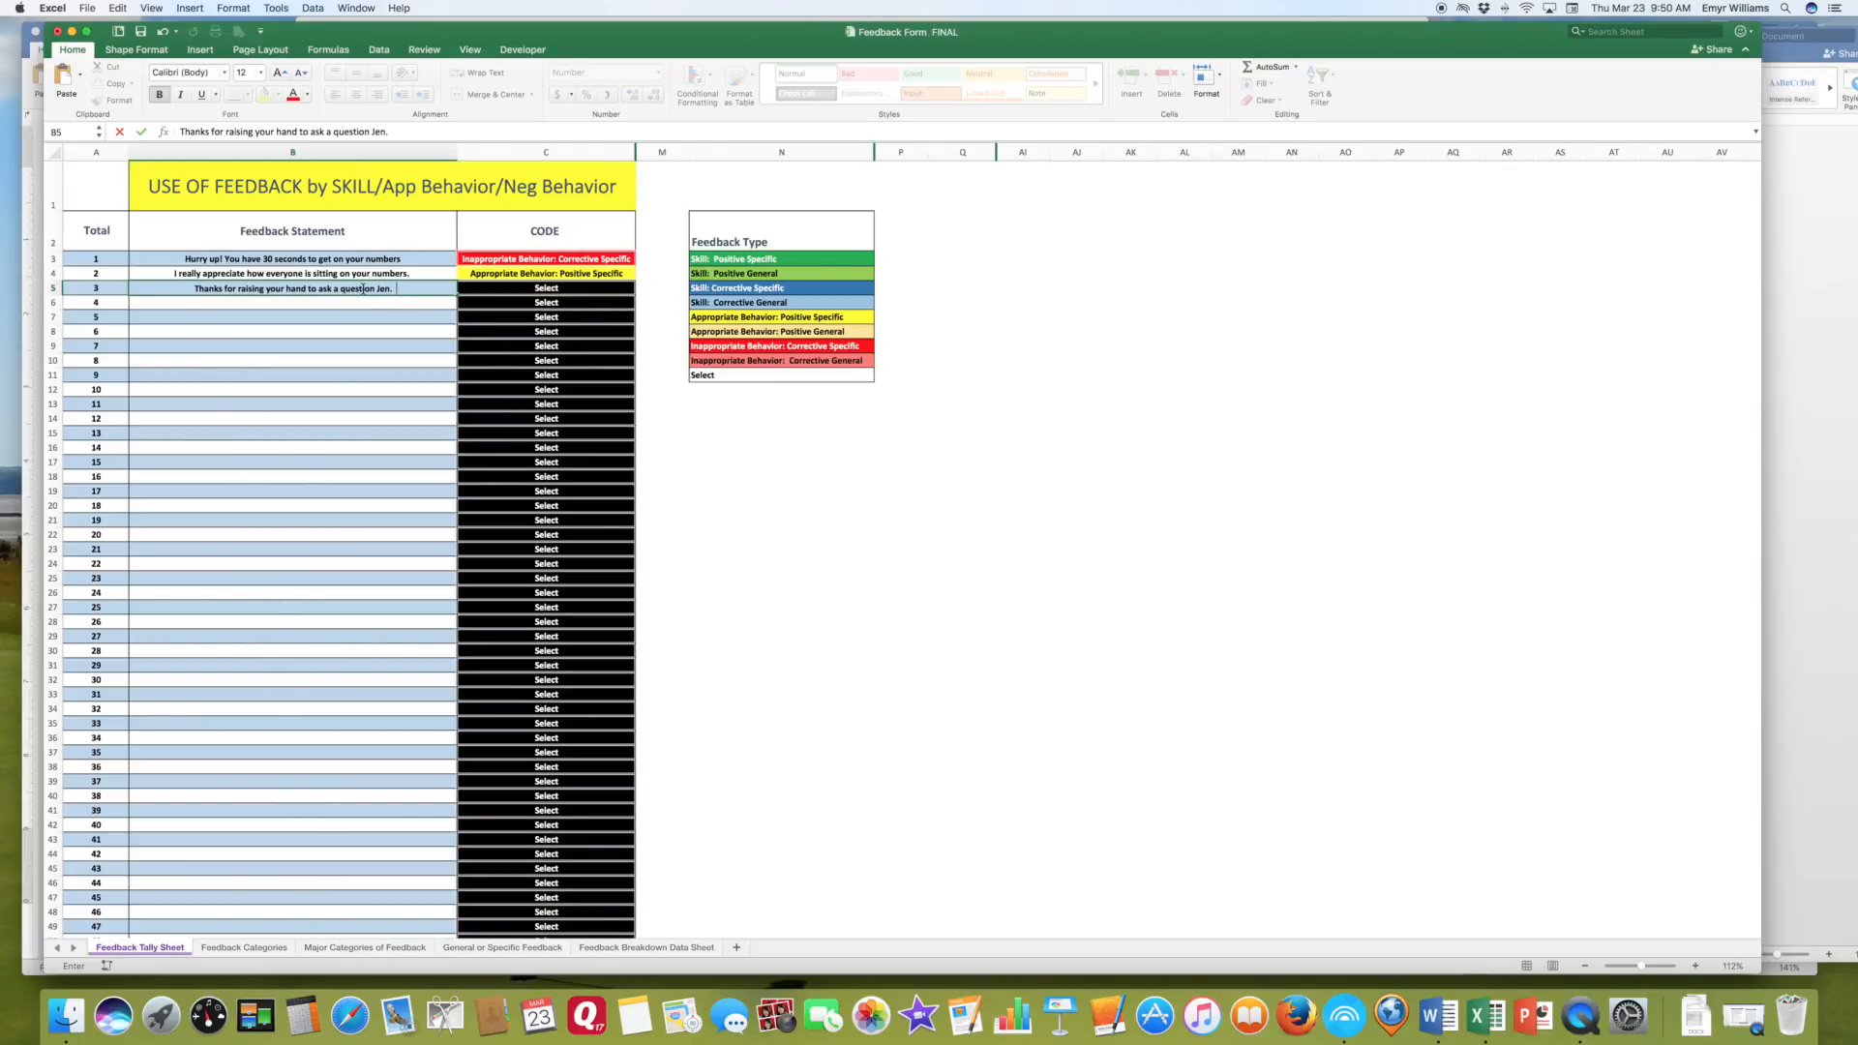
- Set the code of feedback statement 3 to "Appropriate Behavior: Positive Specific"
scroll(511, 290, right, 1)
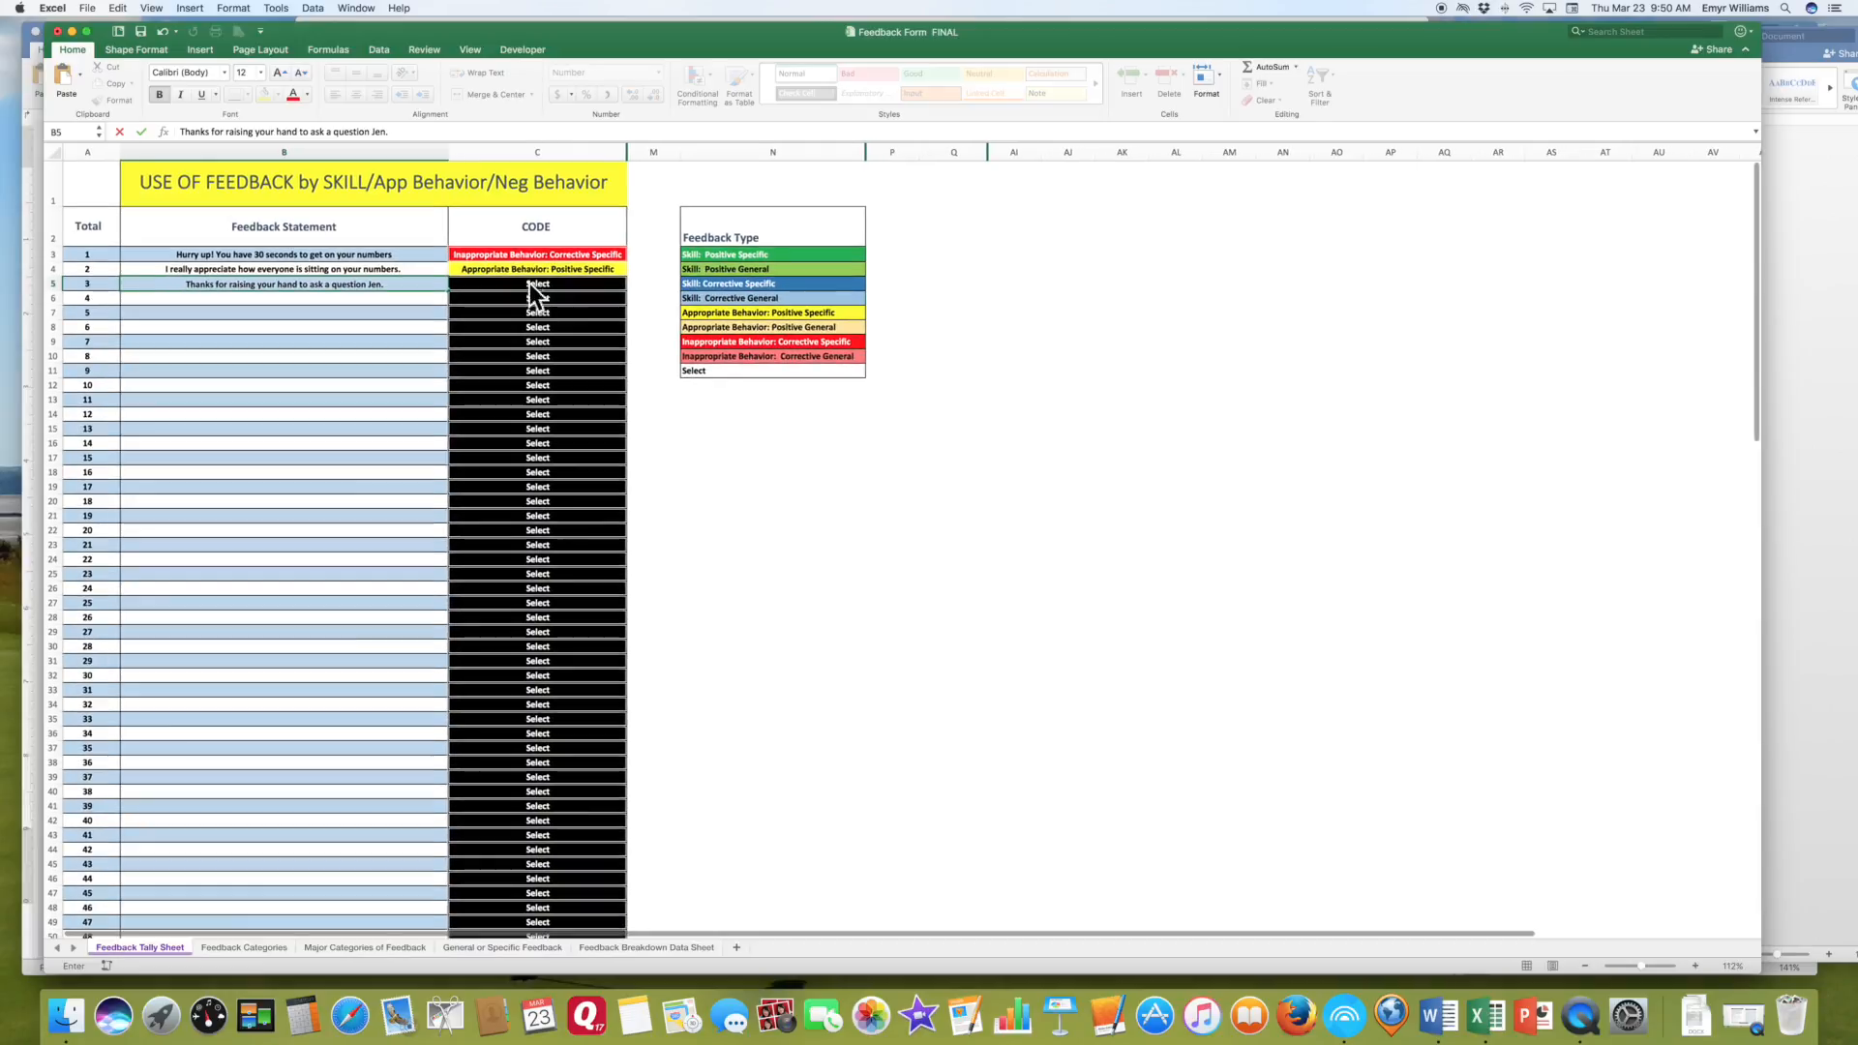
click(545, 282)
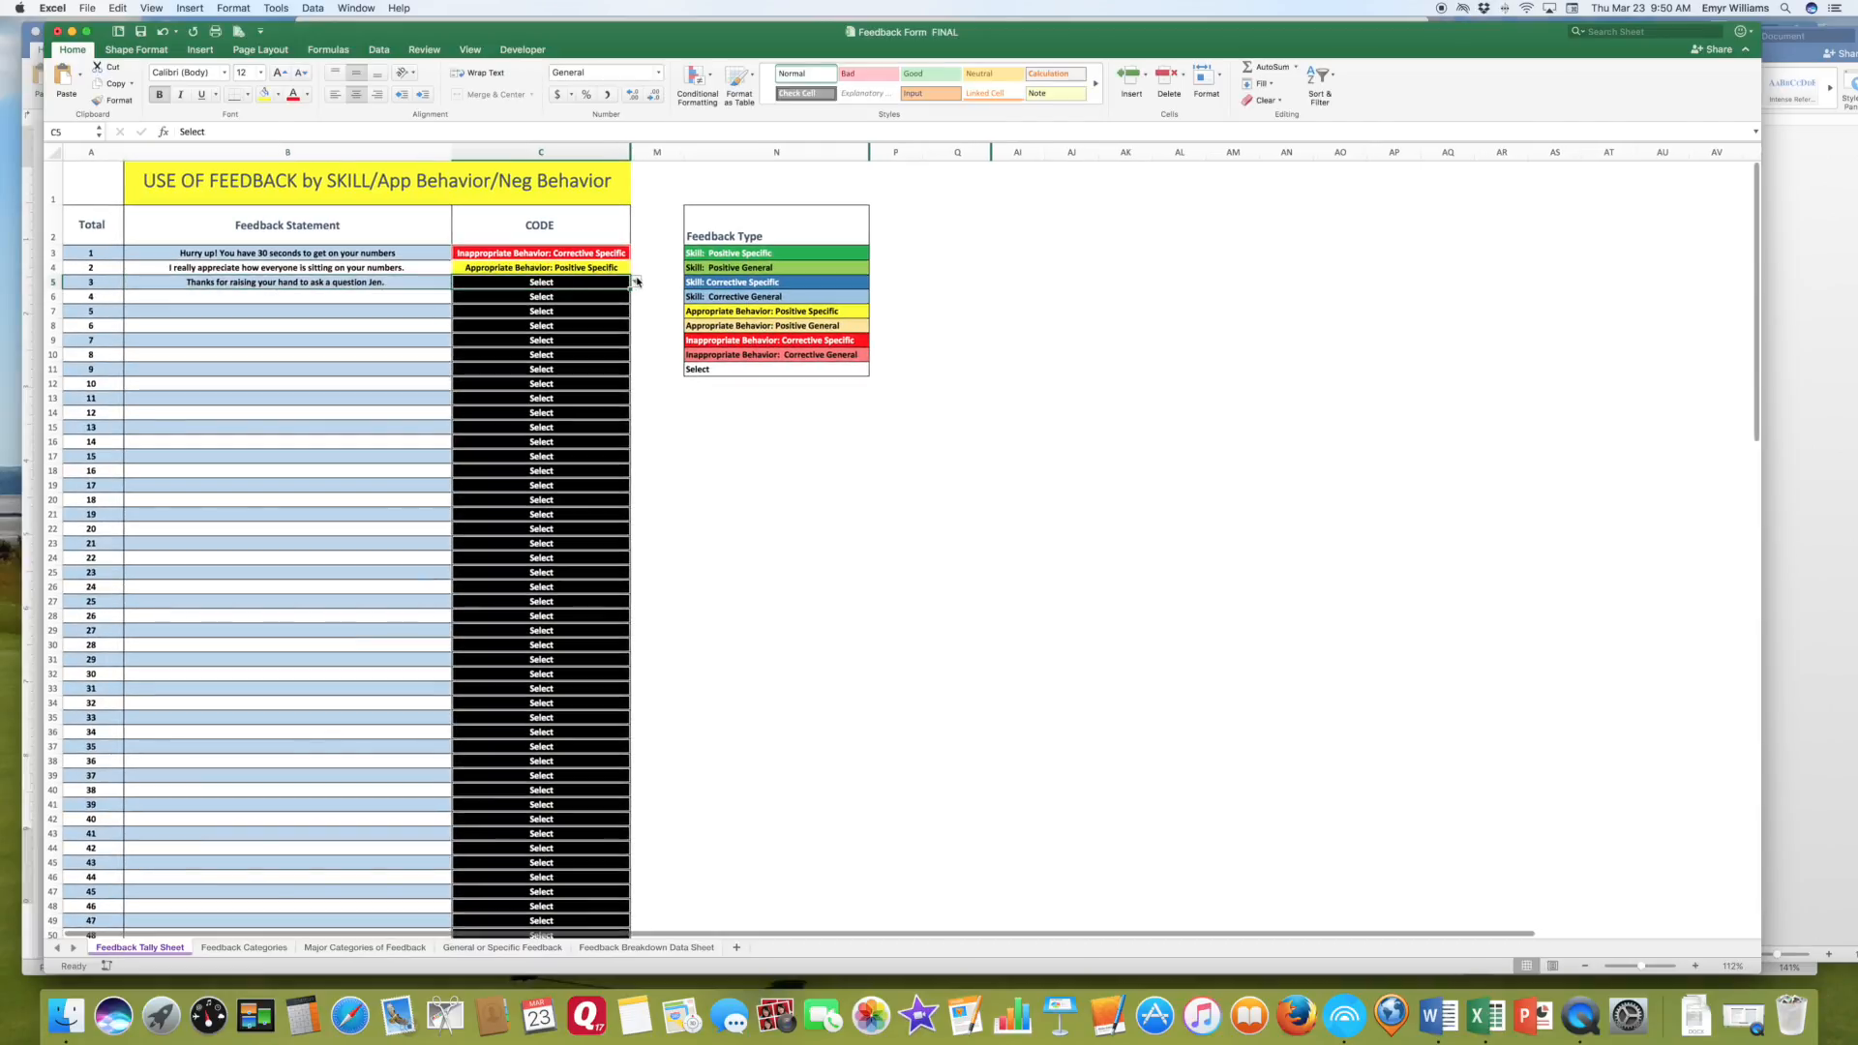
click(636, 282)
click(619, 360)
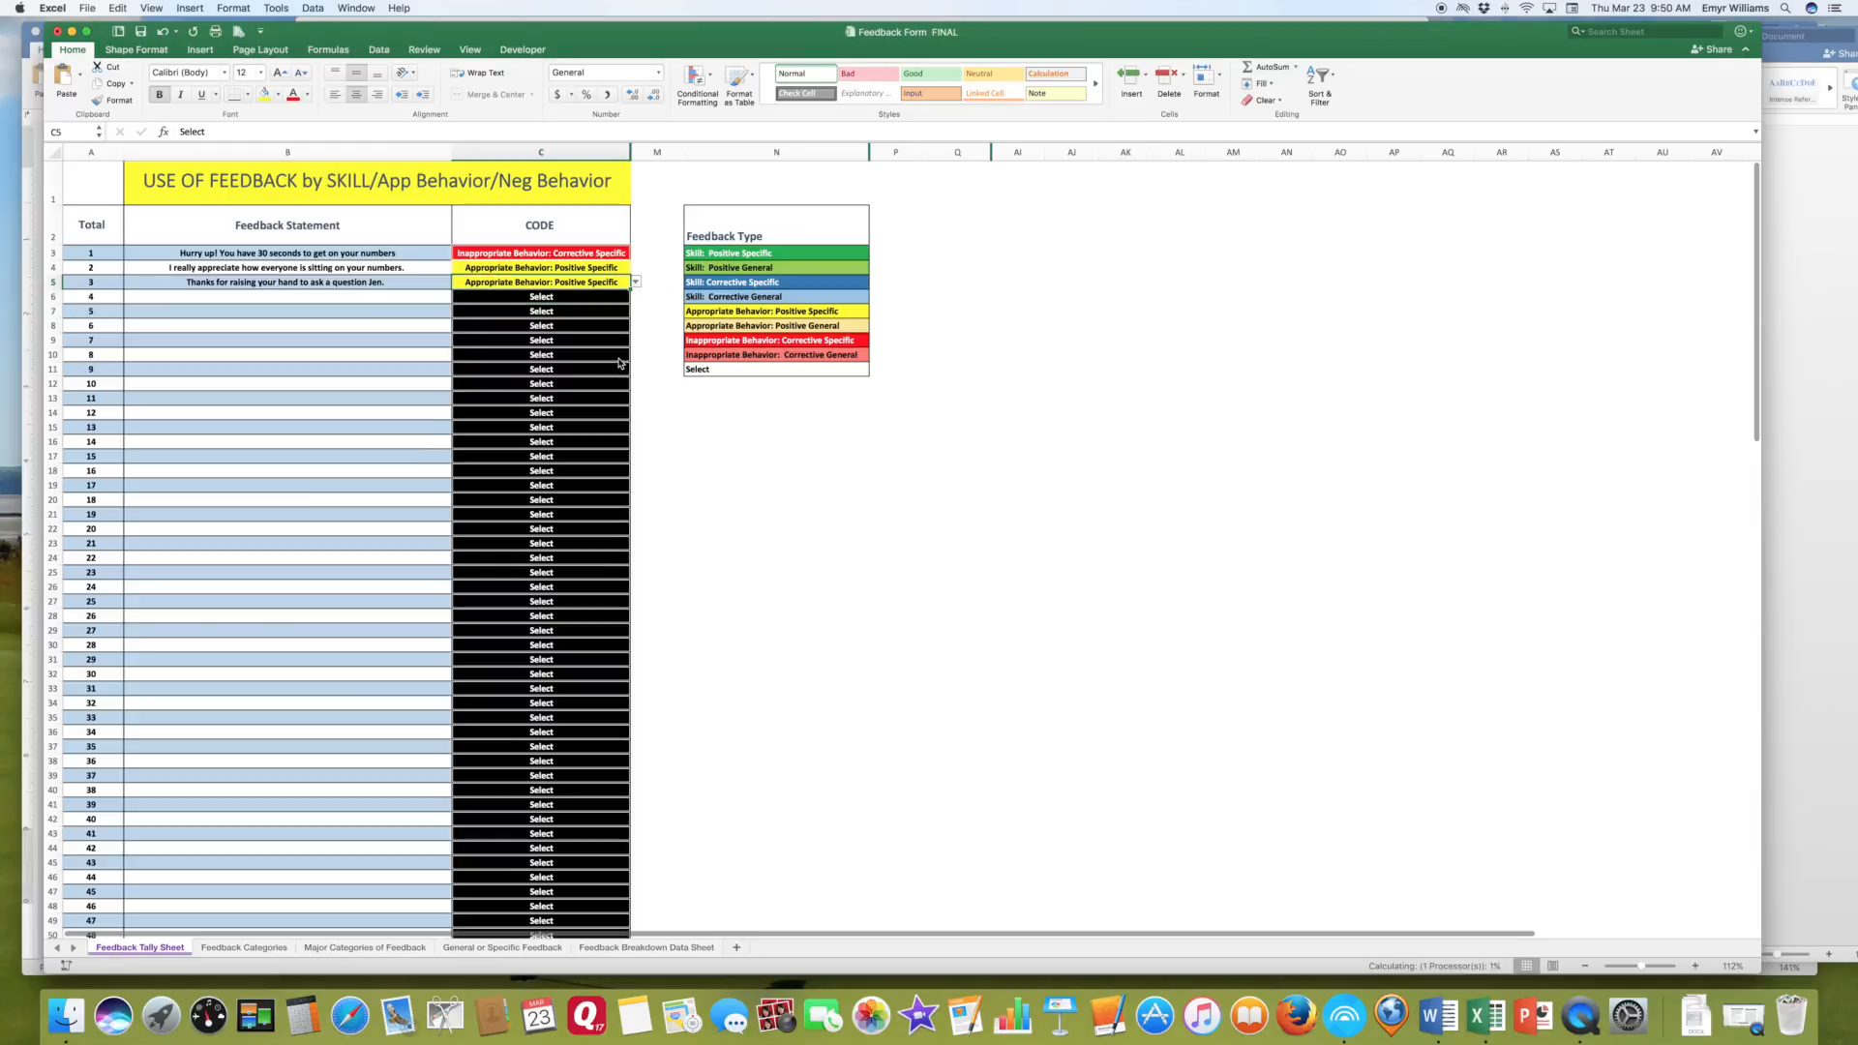
- Enter "Good pass" as feedback statement 4 and set its code to "Skill: Positive General"
click(410, 295)
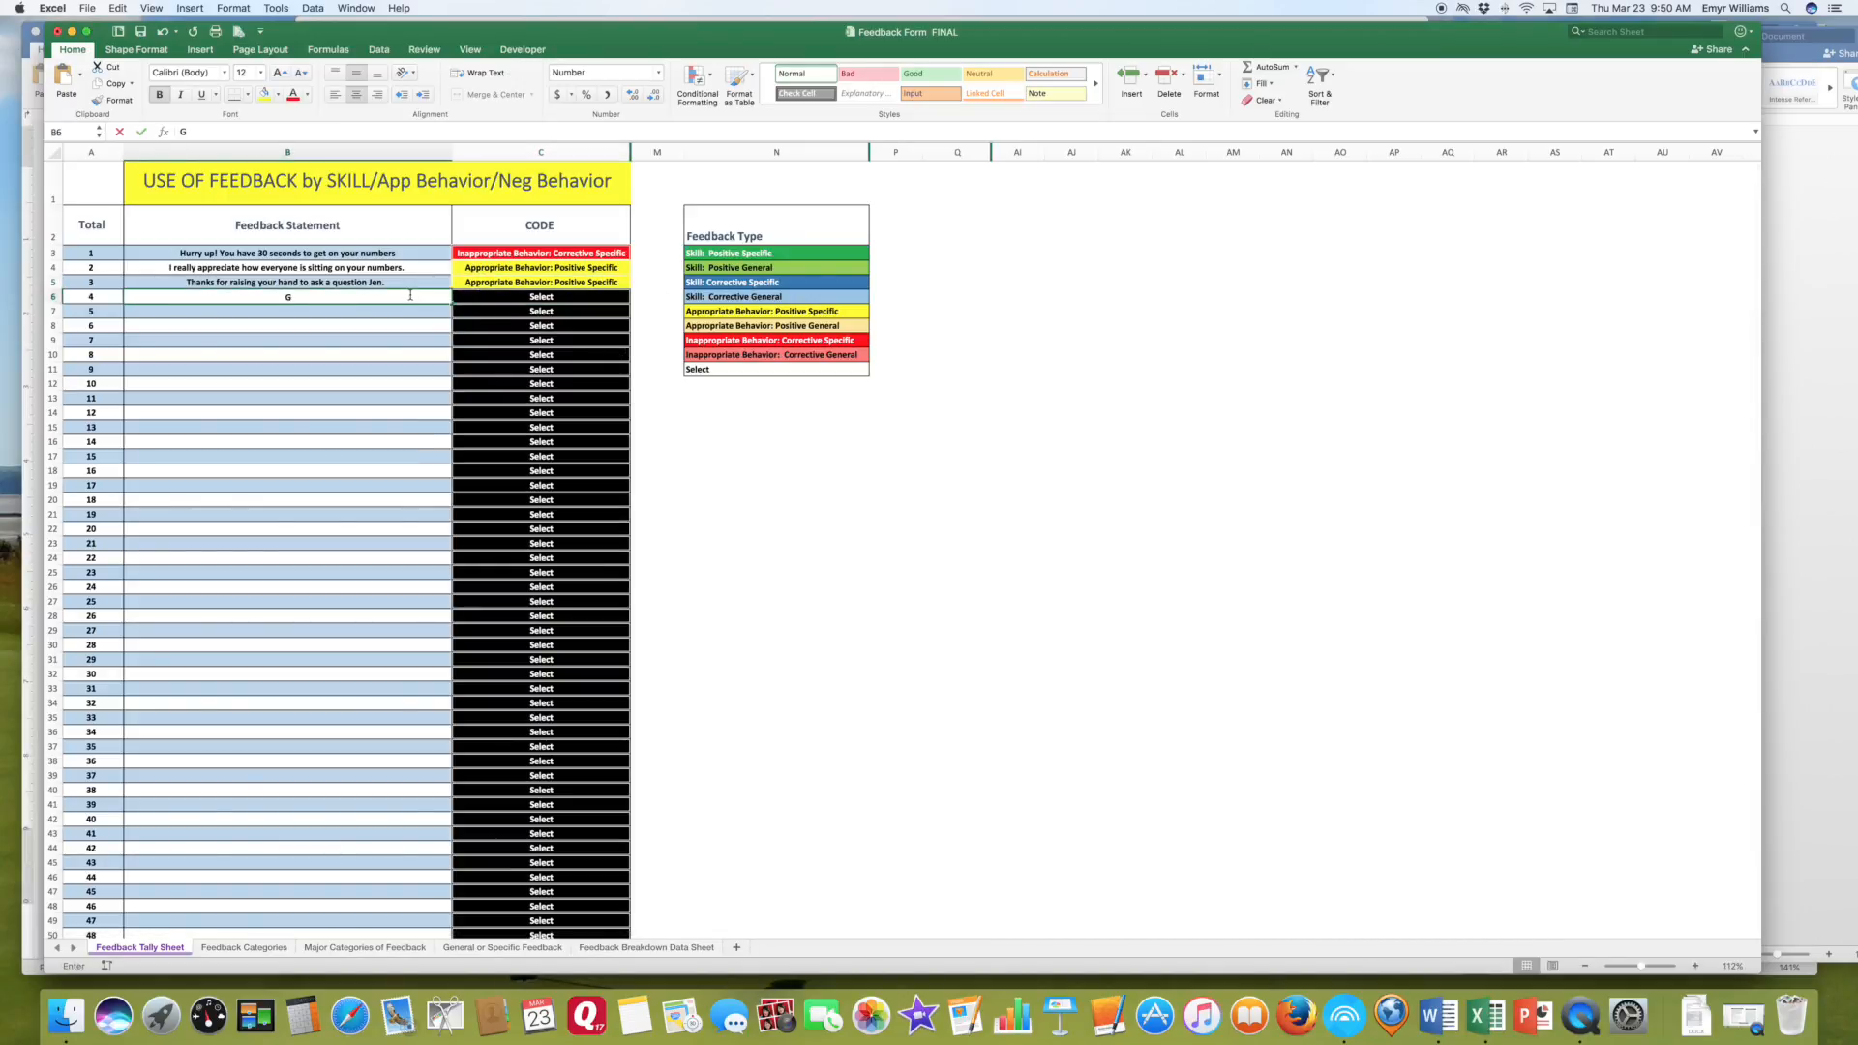
text(Good pass)
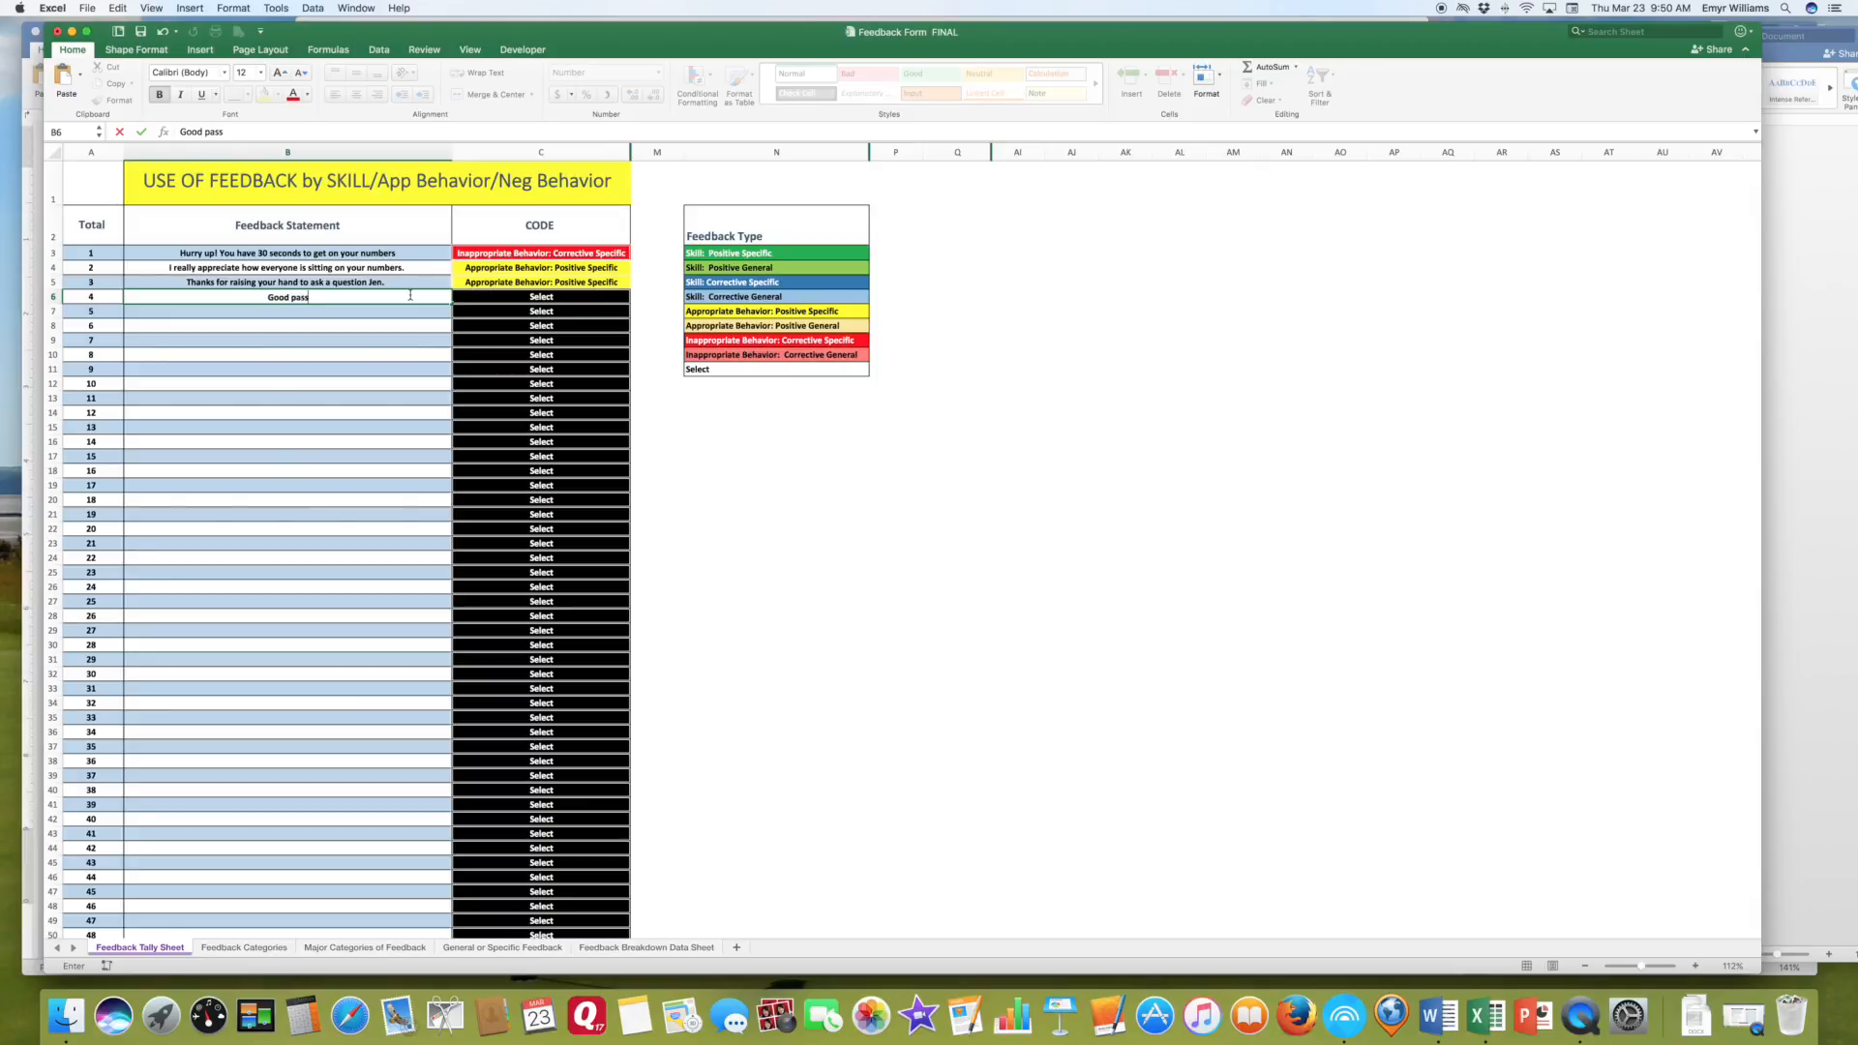
click(577, 299)
click(636, 298)
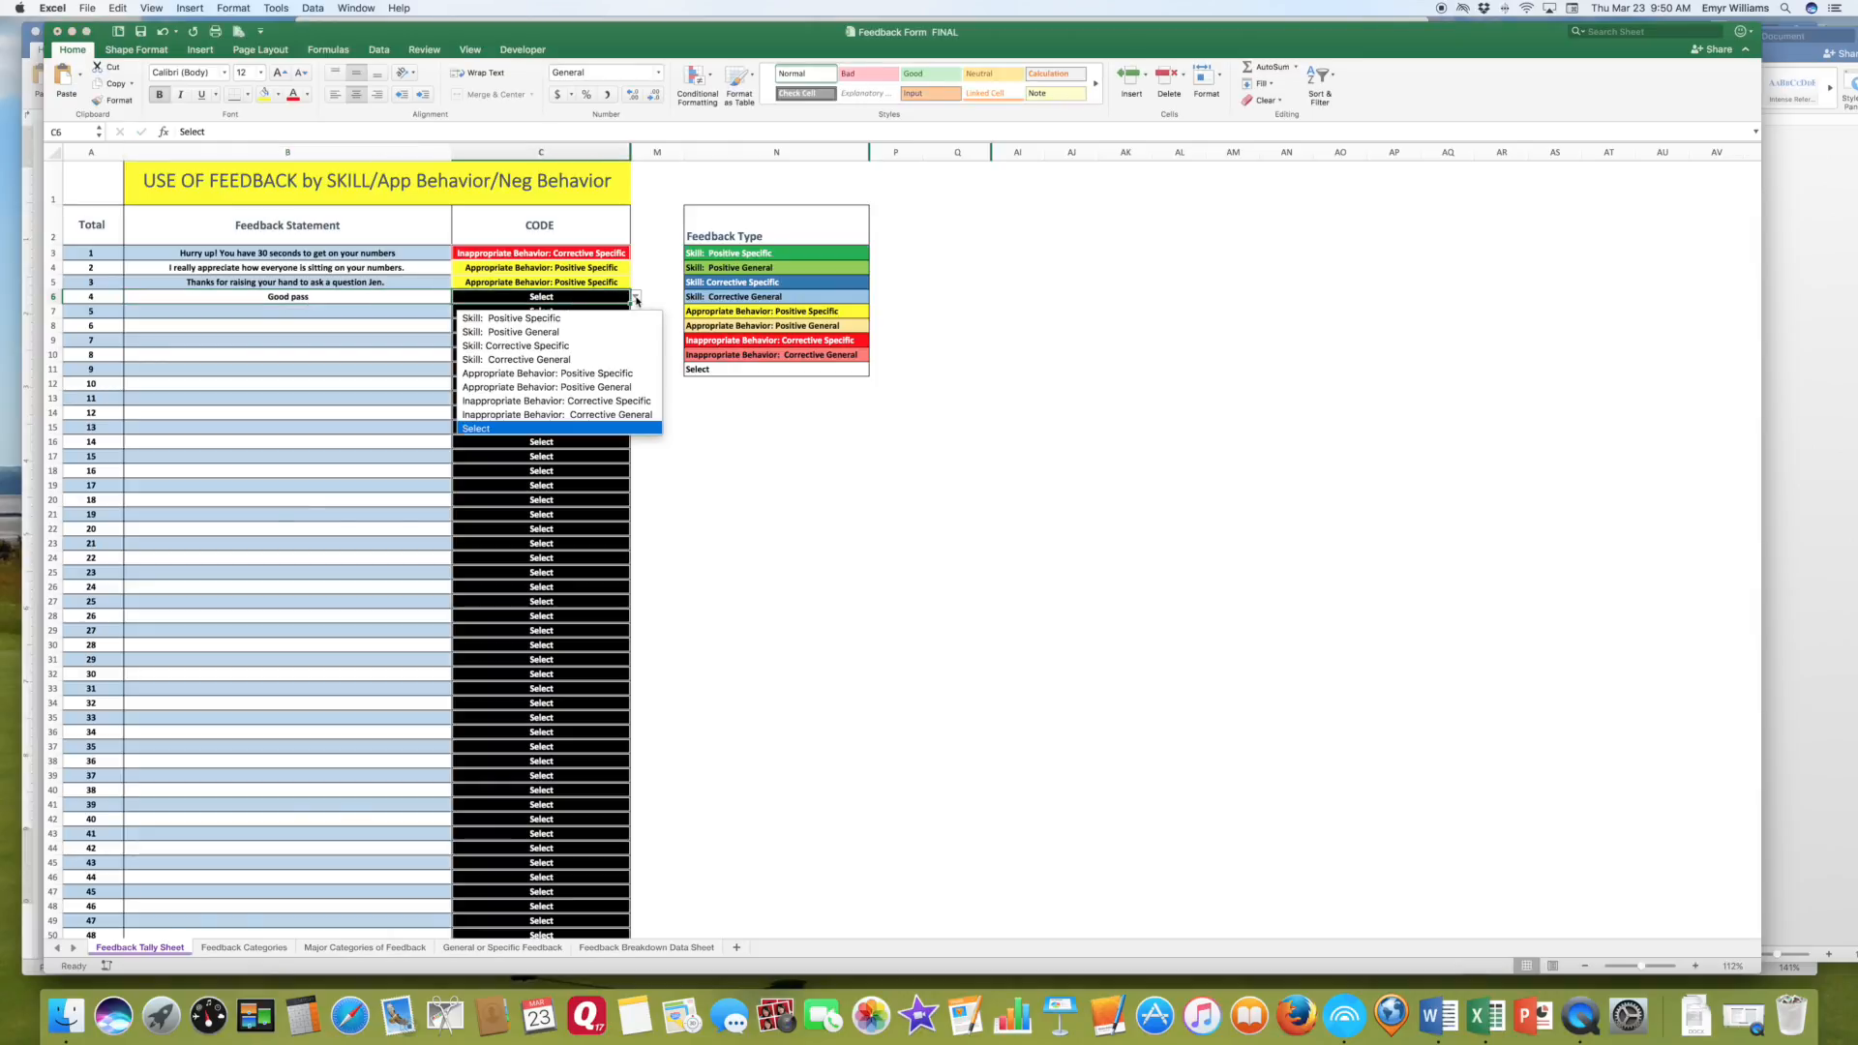
click(483, 331)
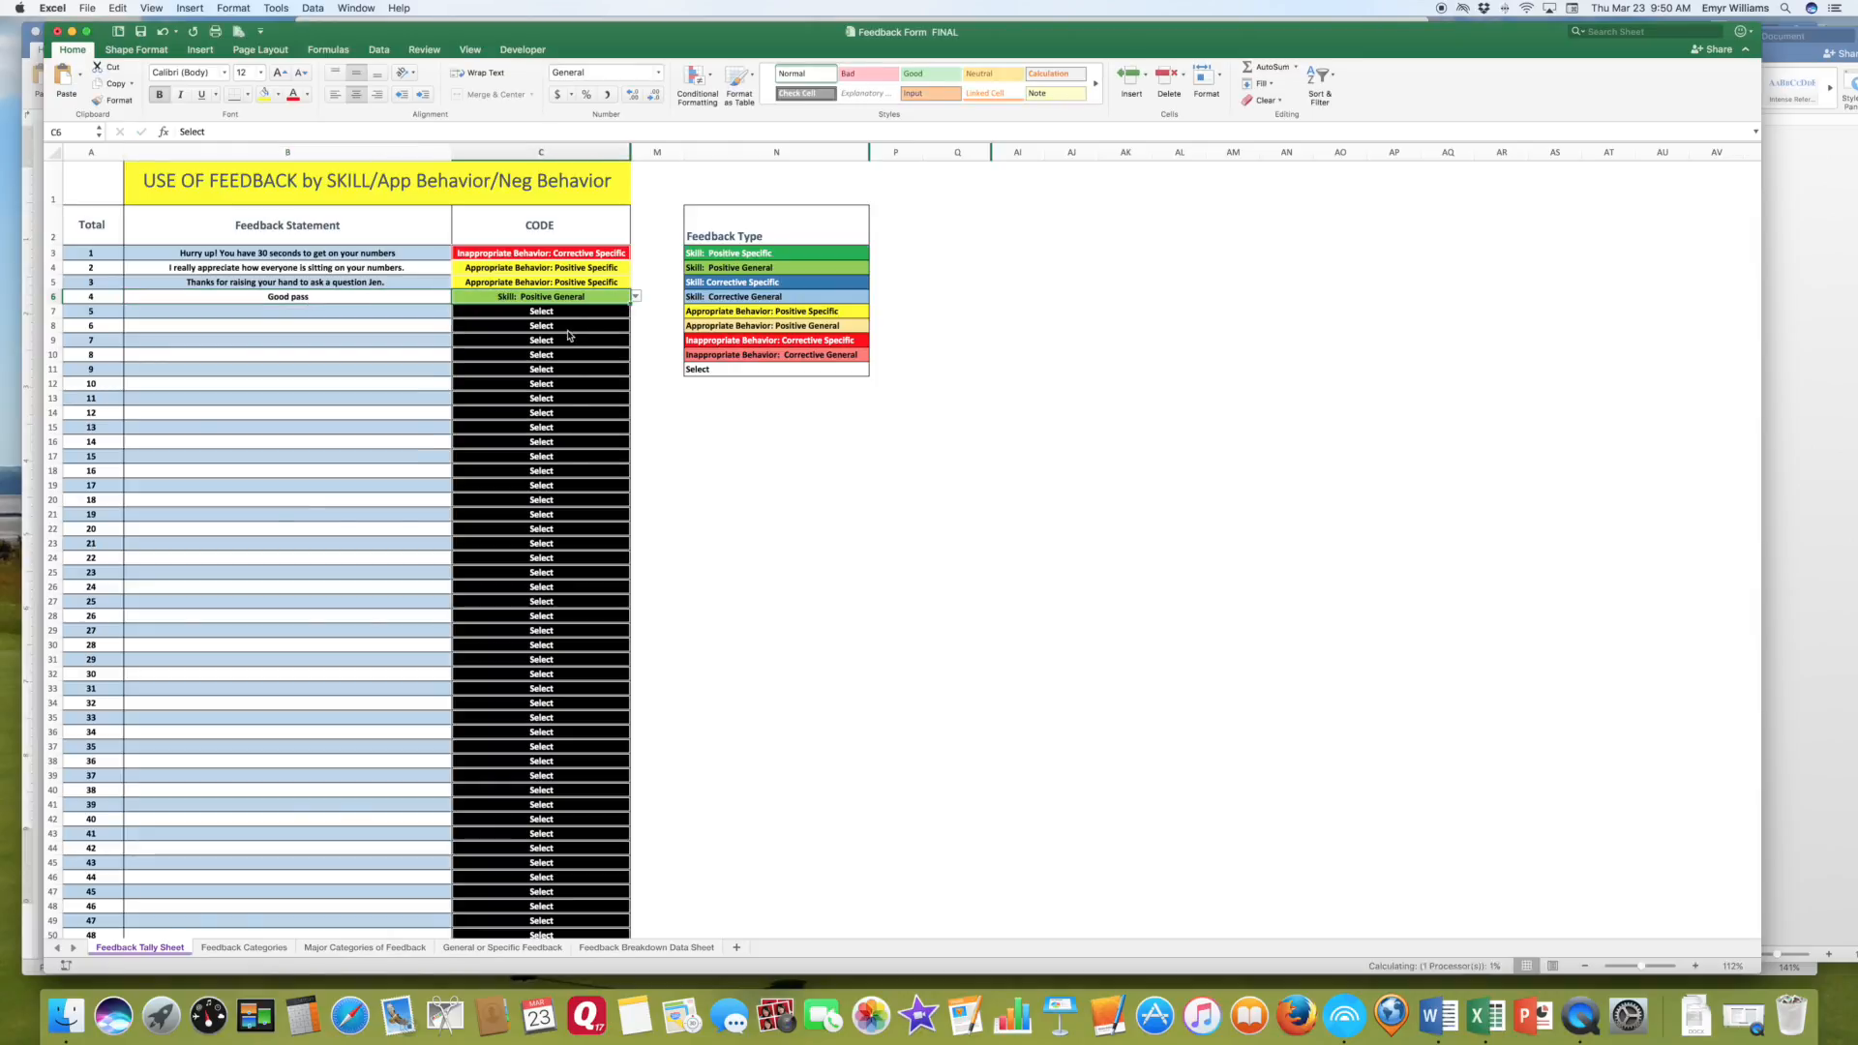
- Enter "Excellent follow through on that shot" followed by the student's first name as feedback statement 5 in cell B7
click(422, 312)
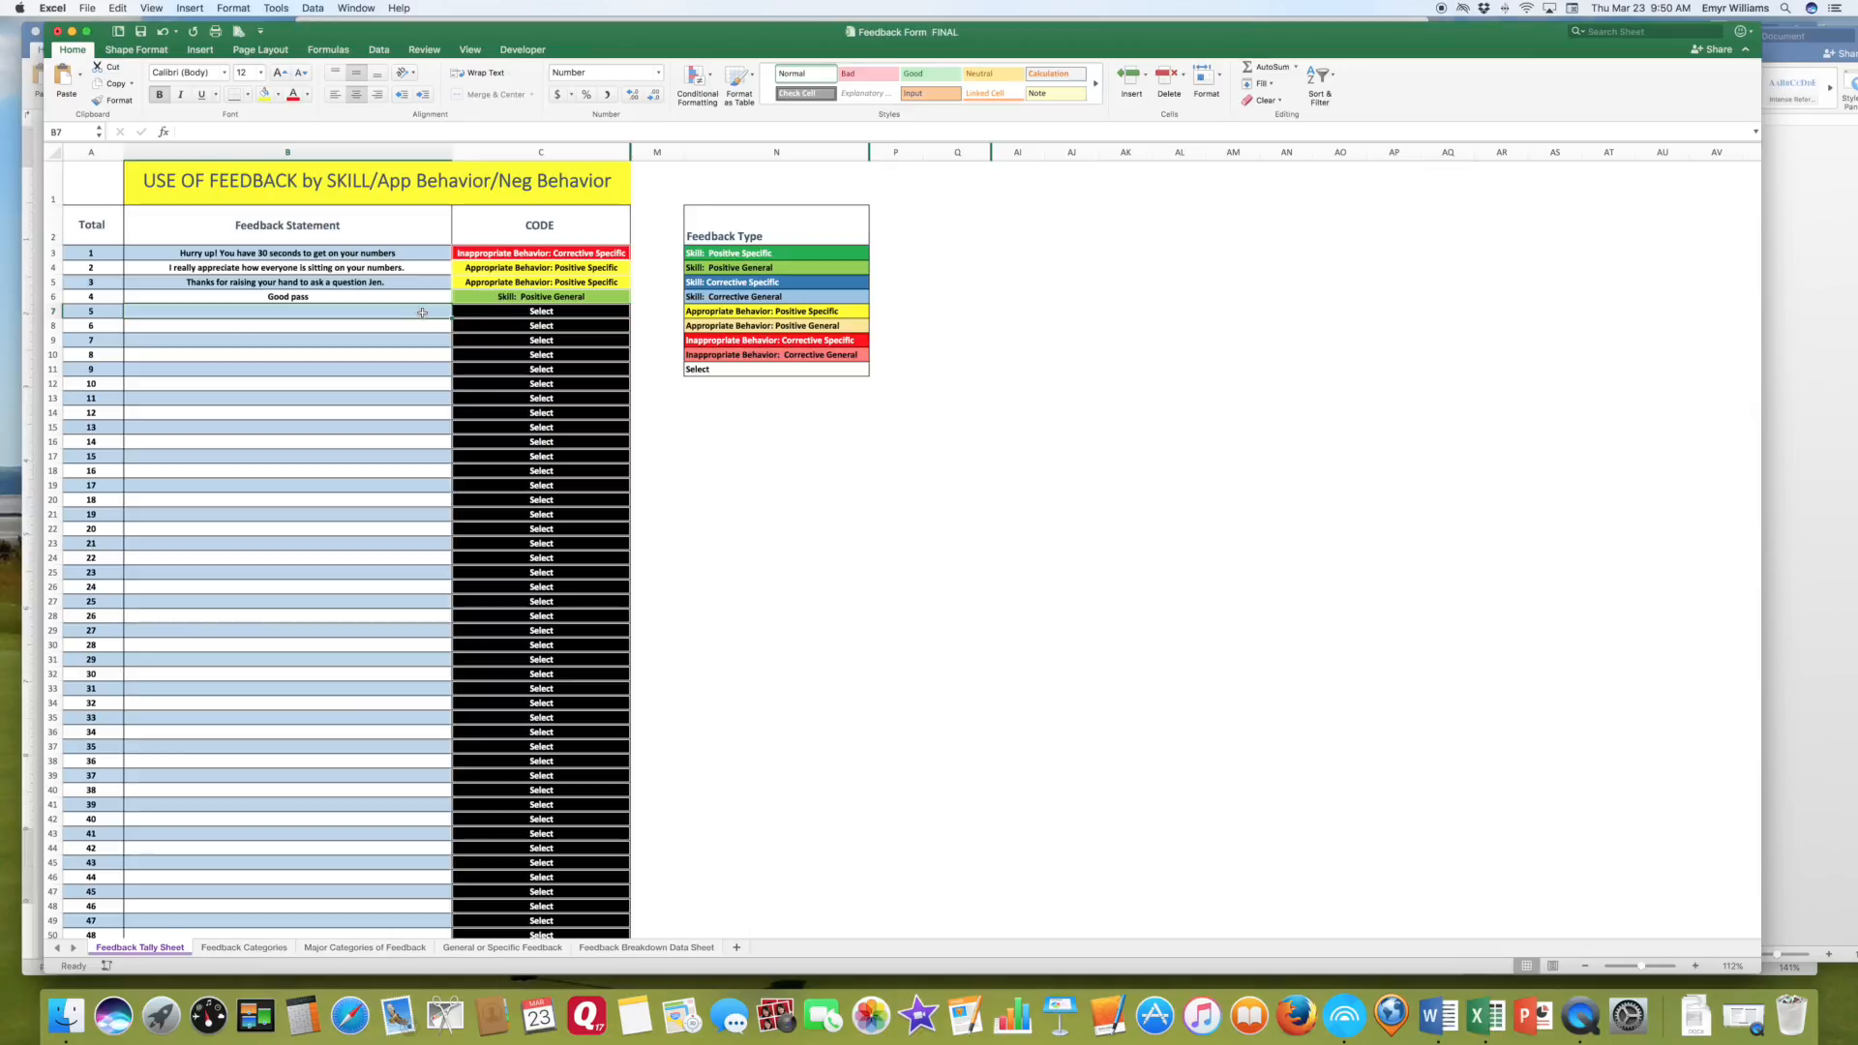
text(Excellent f)
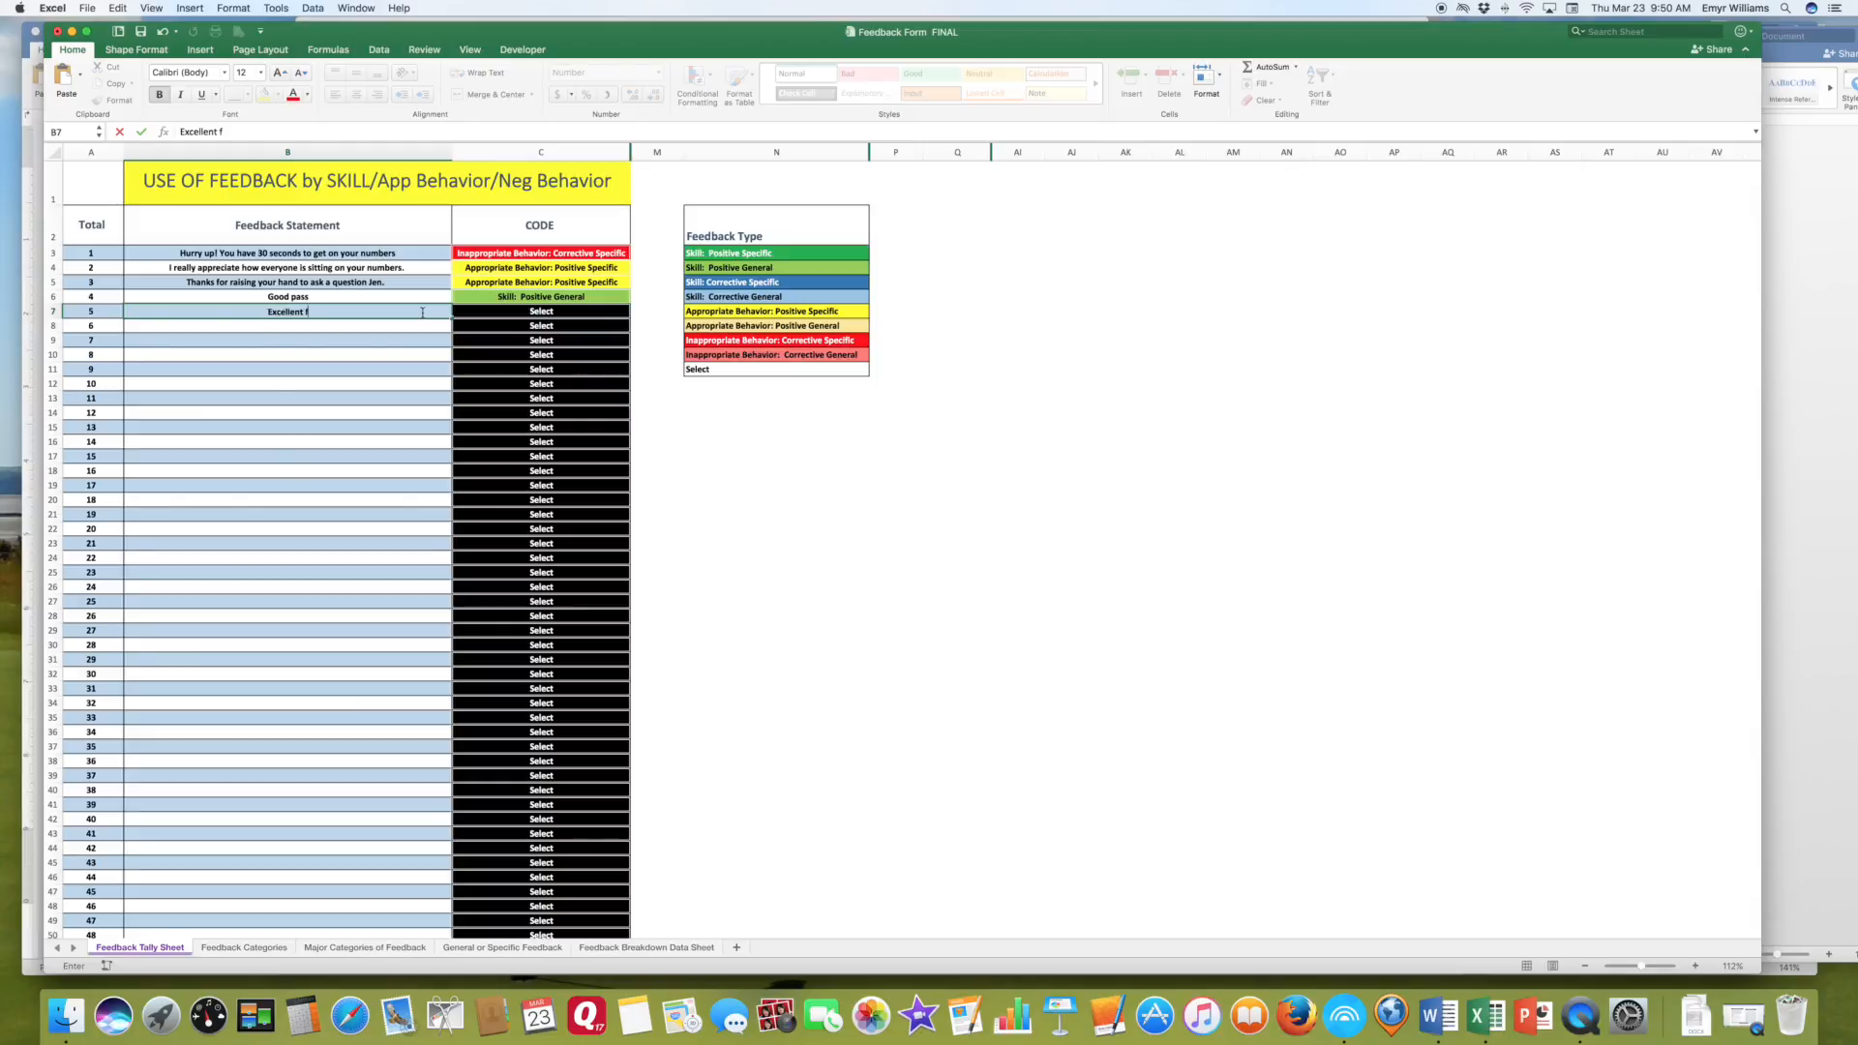
text(ollow through on that shot Gareth)
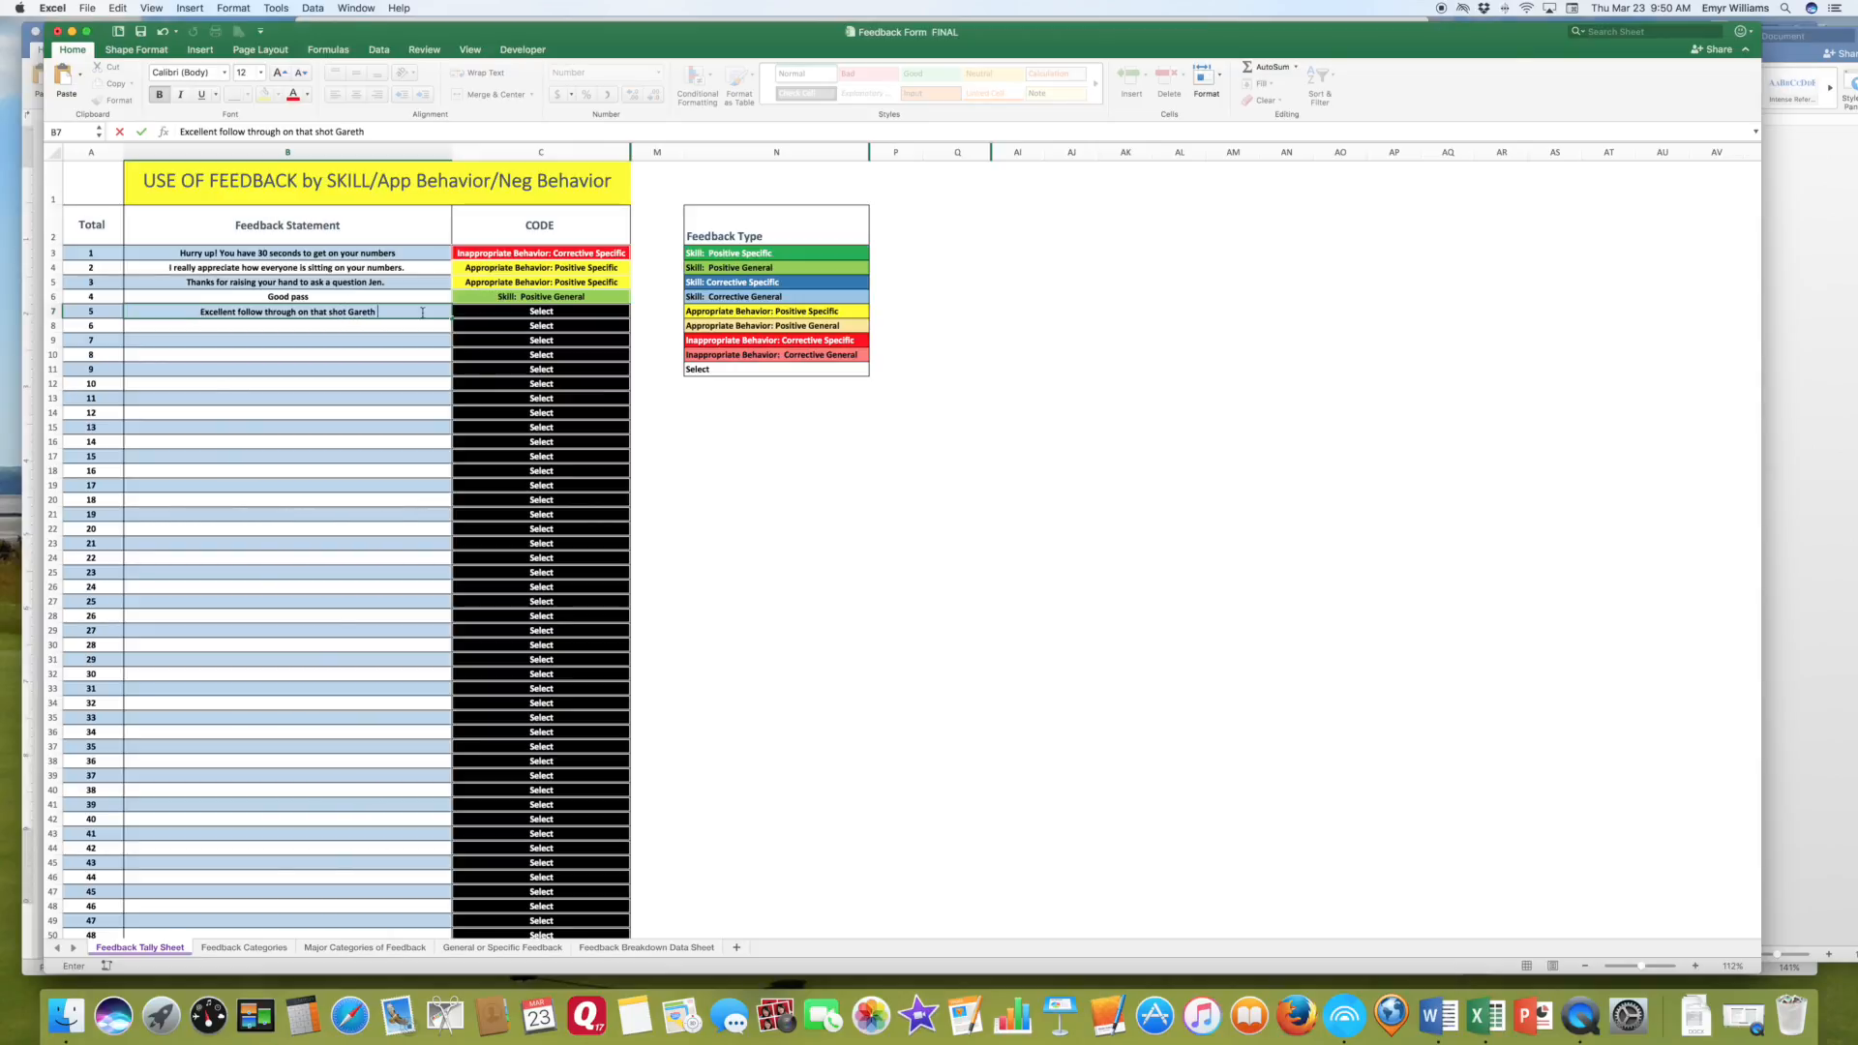
- Set the code of feedback statement 5 to "Skill: Positive Specific"
click(538, 312)
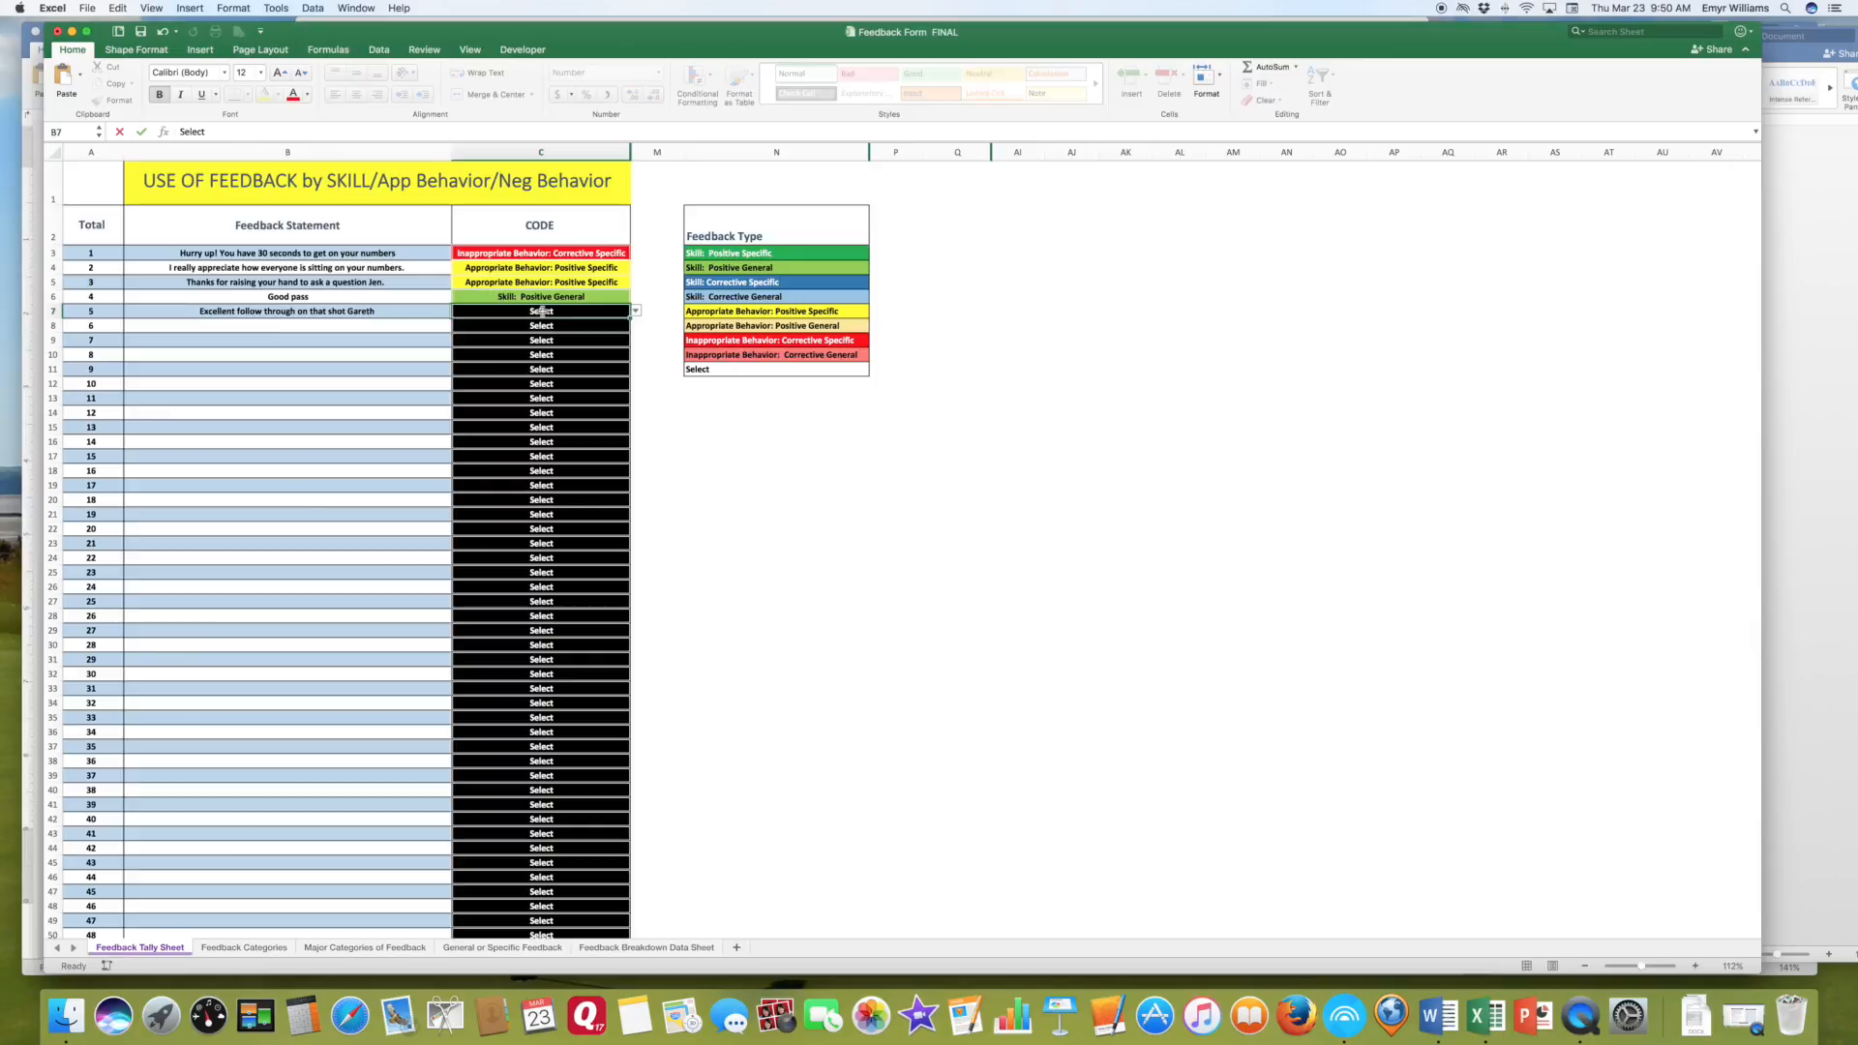
click(636, 311)
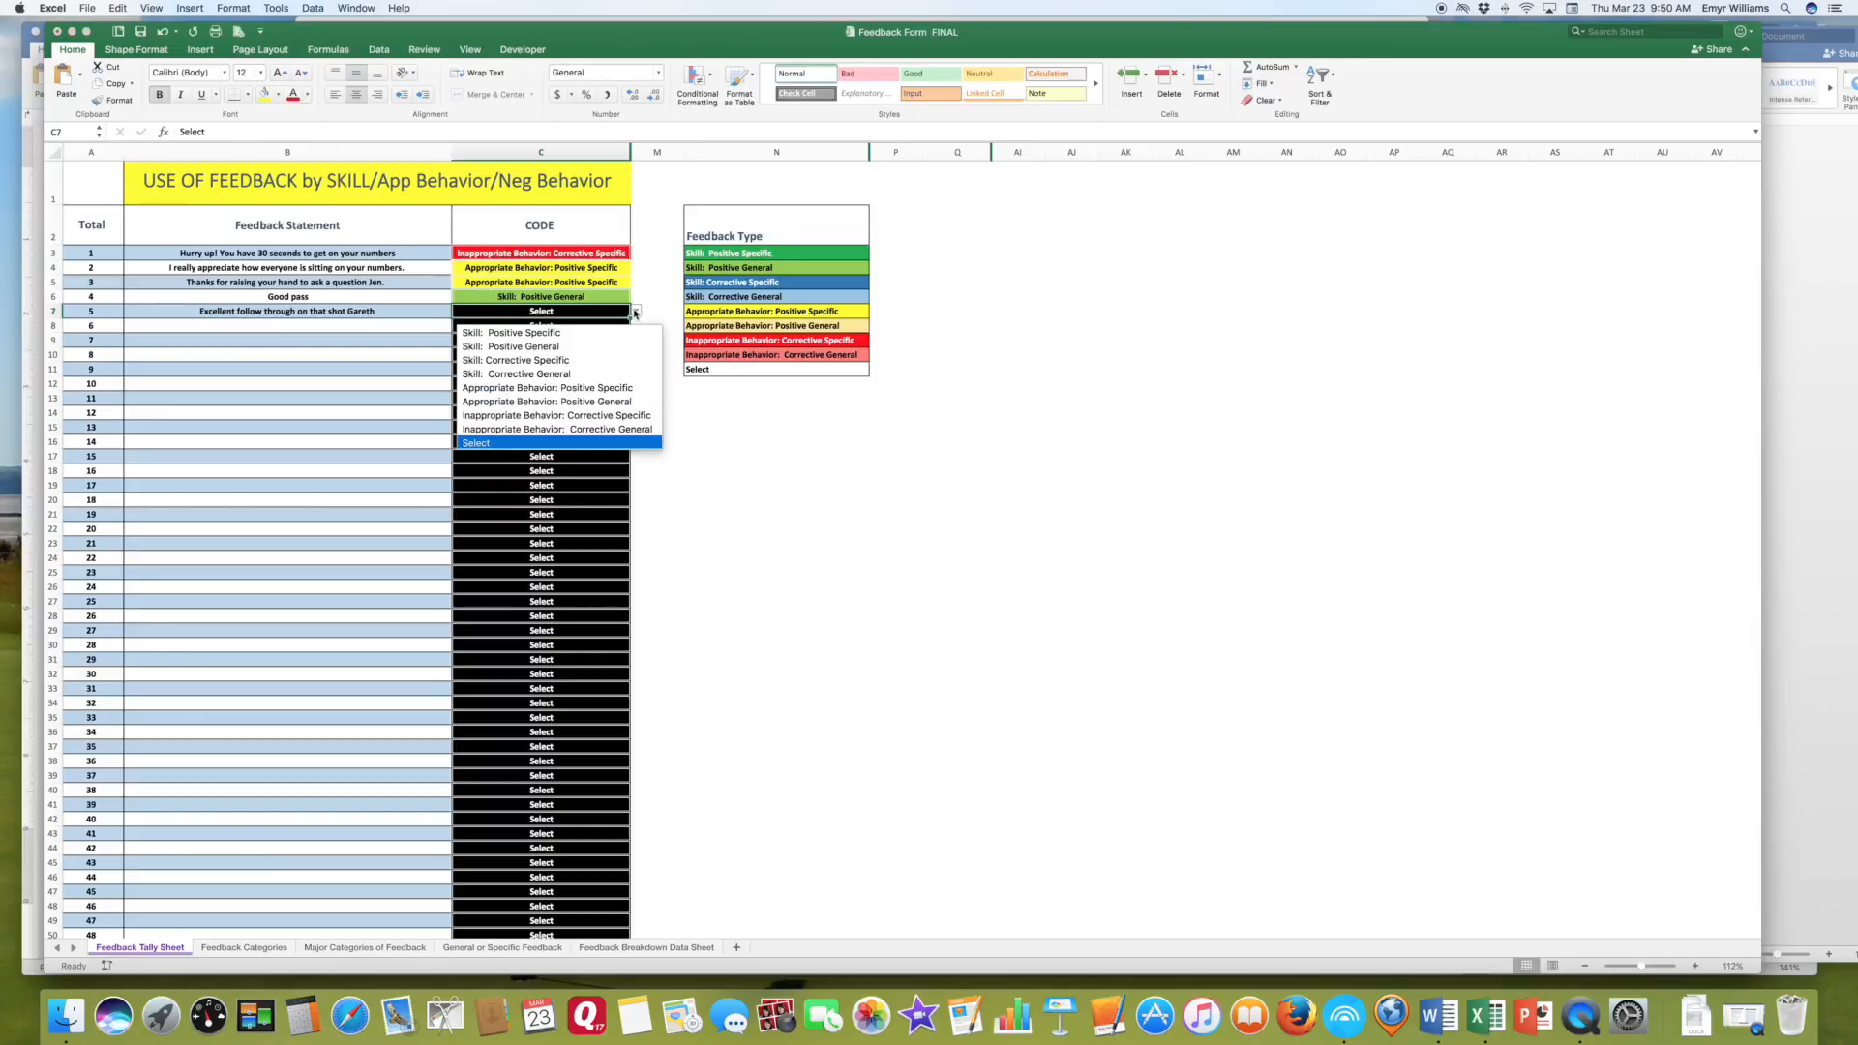
click(577, 334)
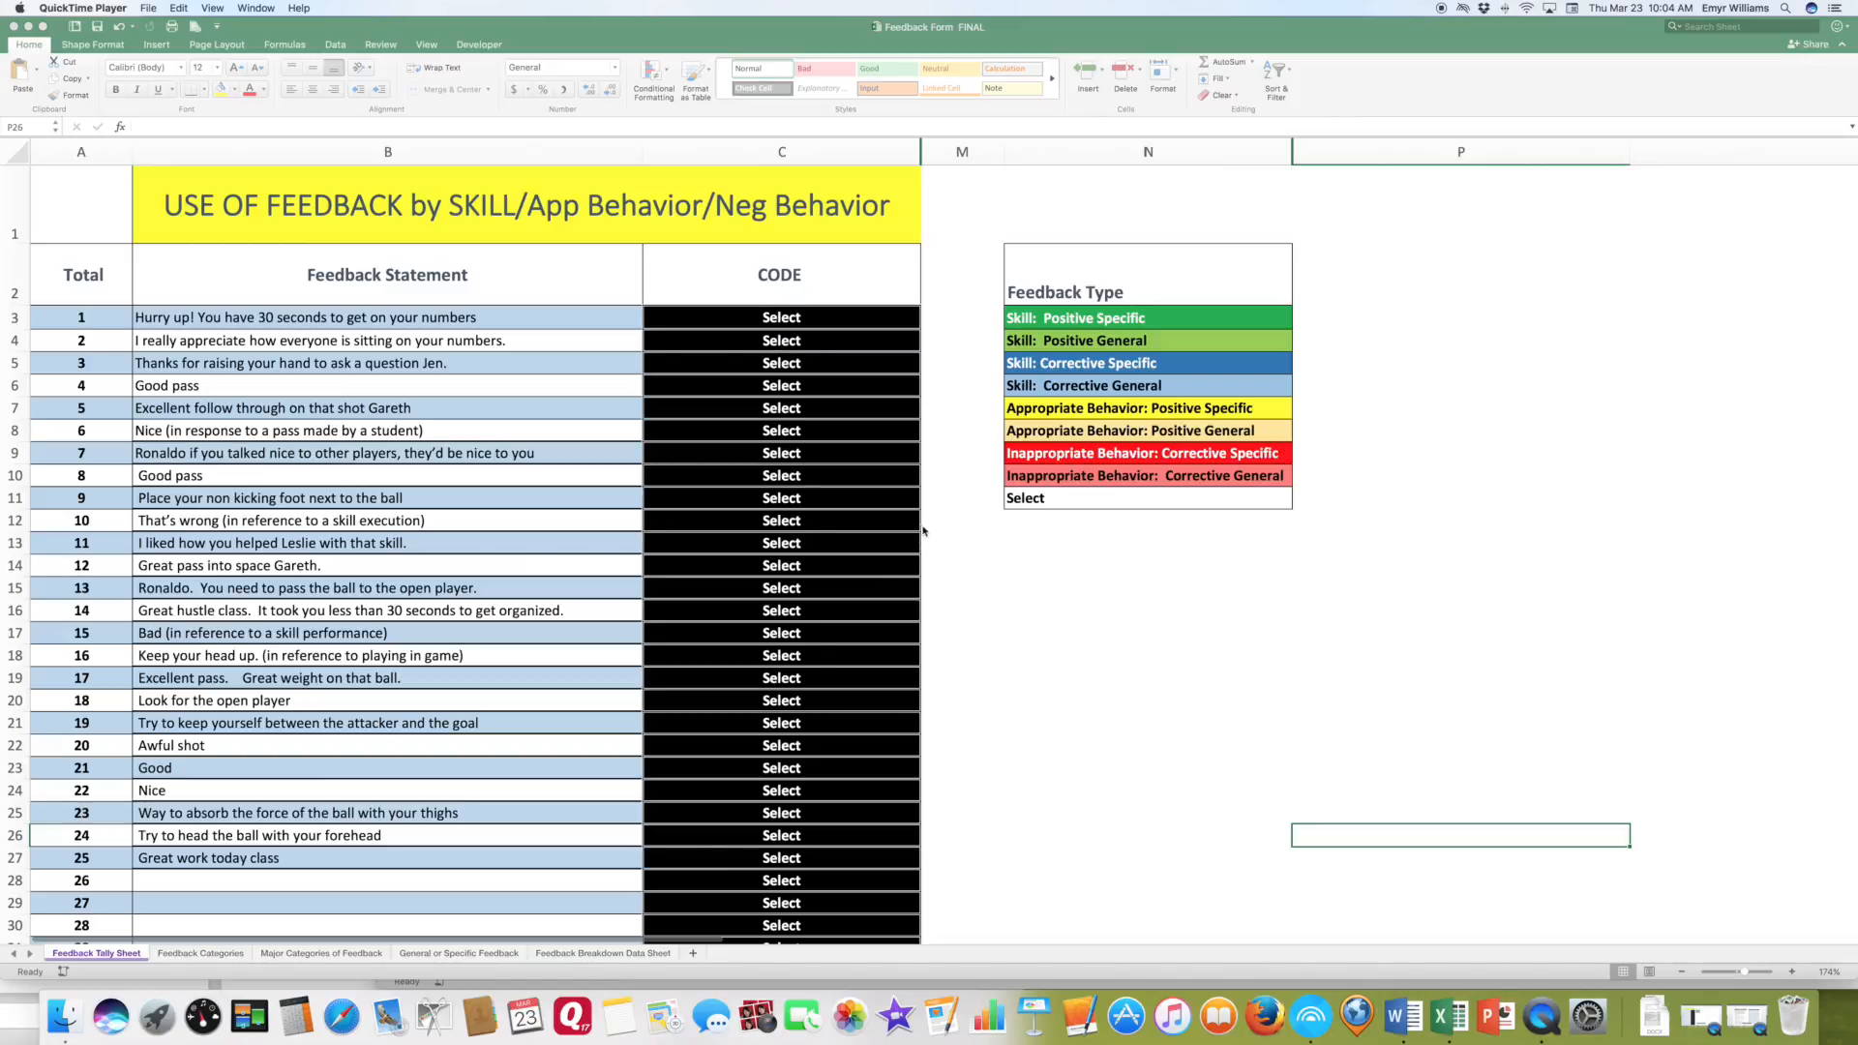
- In the tally sheet filled with all 25 statements, set the code of statement 1 to "Inappropriate Behavior: Corrective Specific"
click(854, 326)
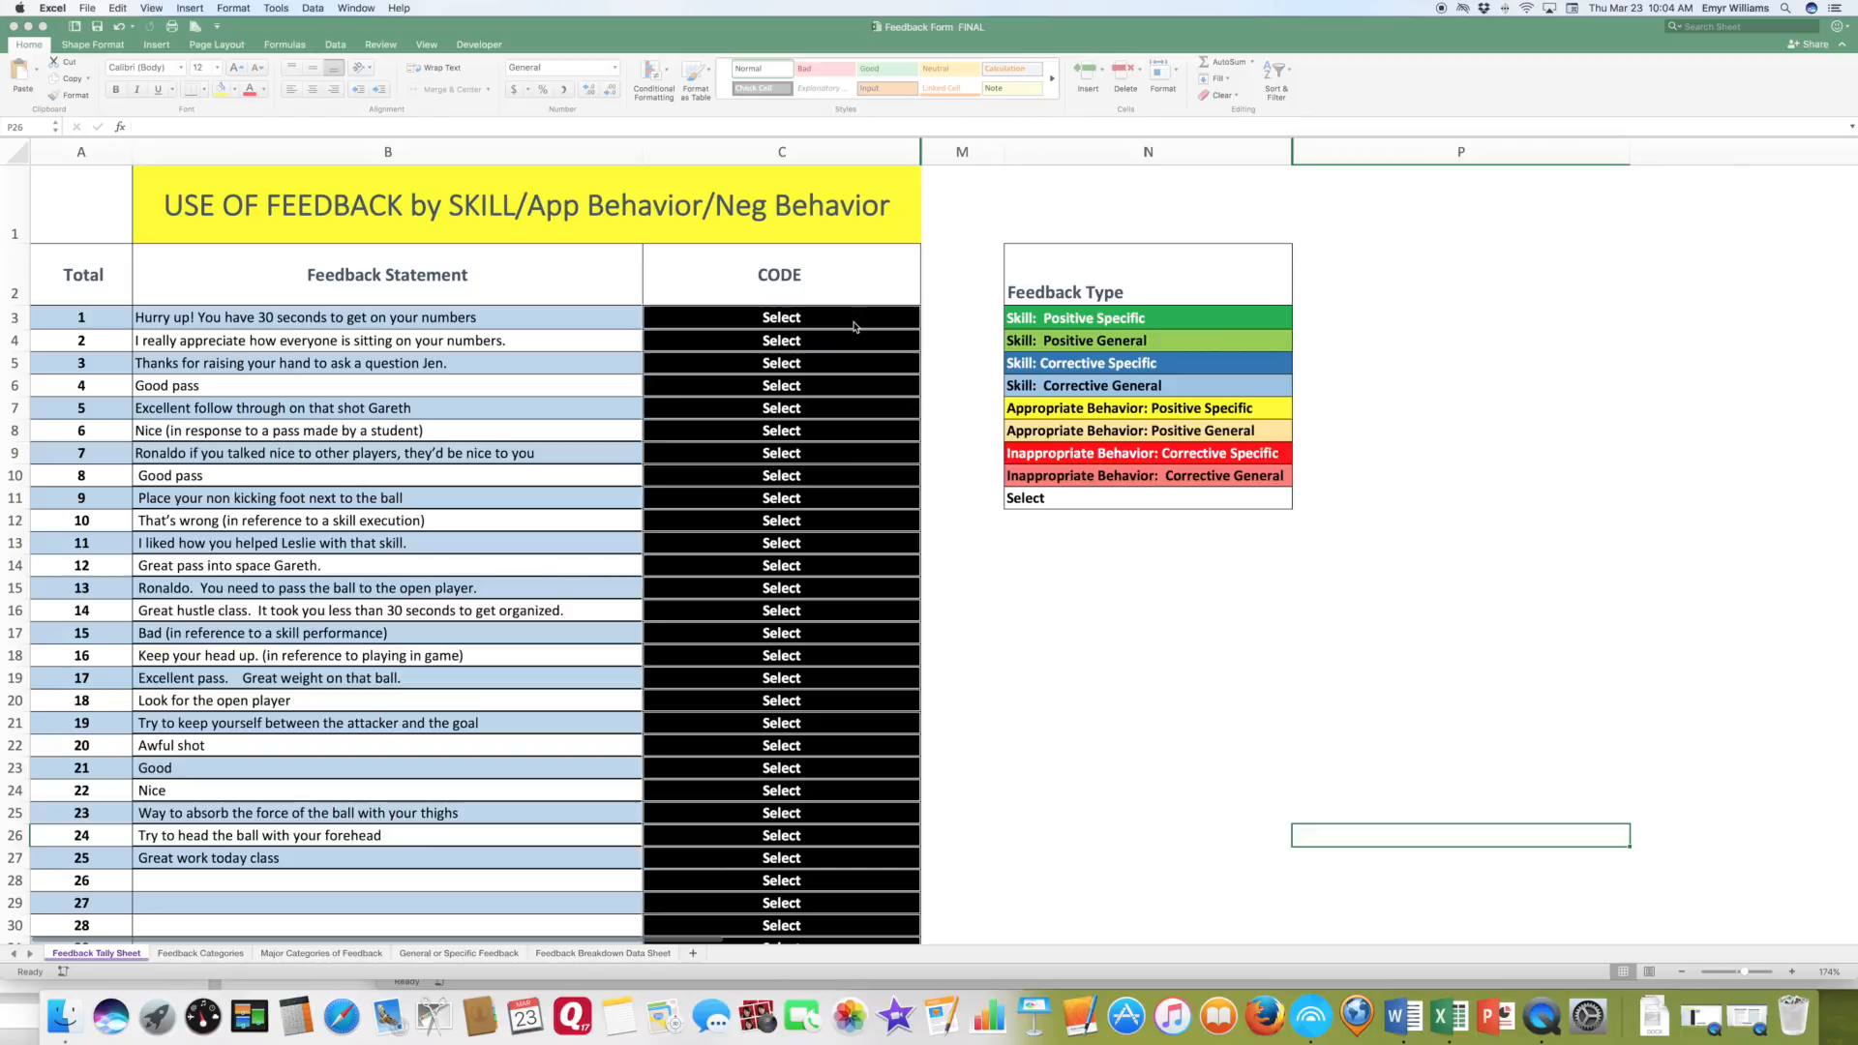
click(892, 320)
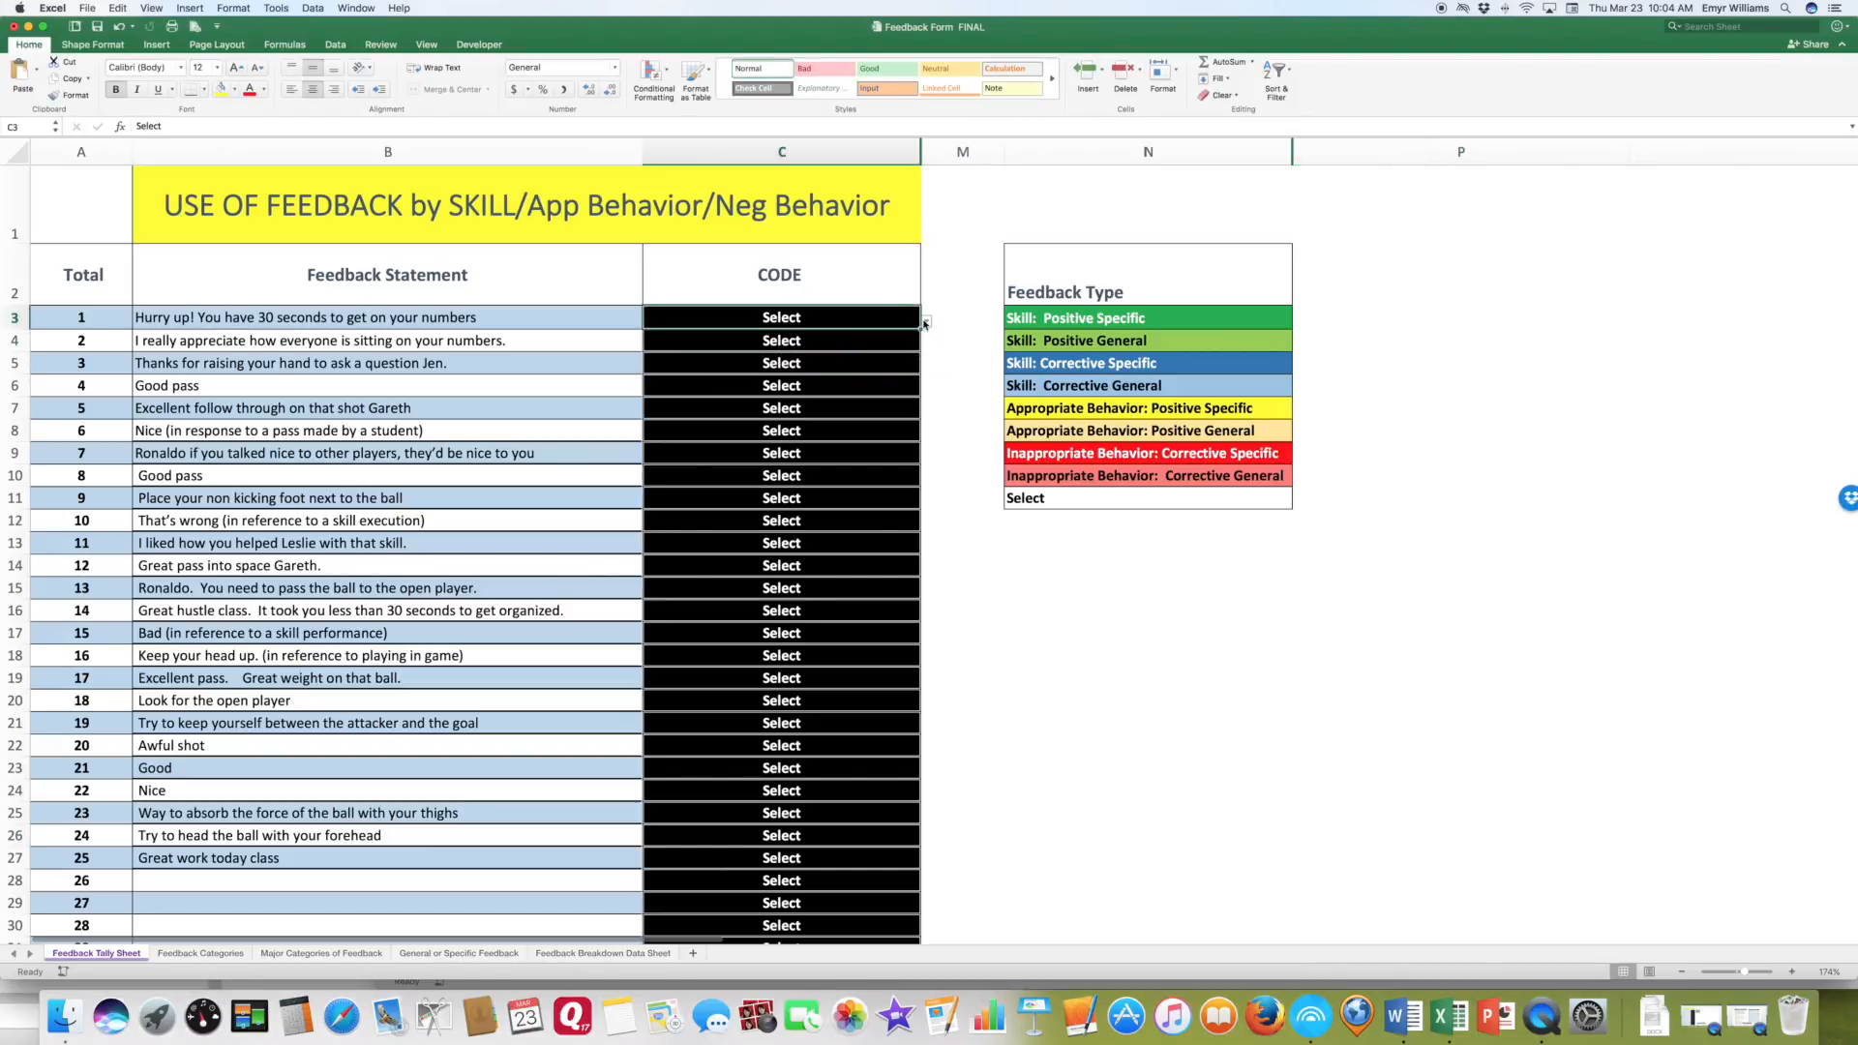
click(924, 322)
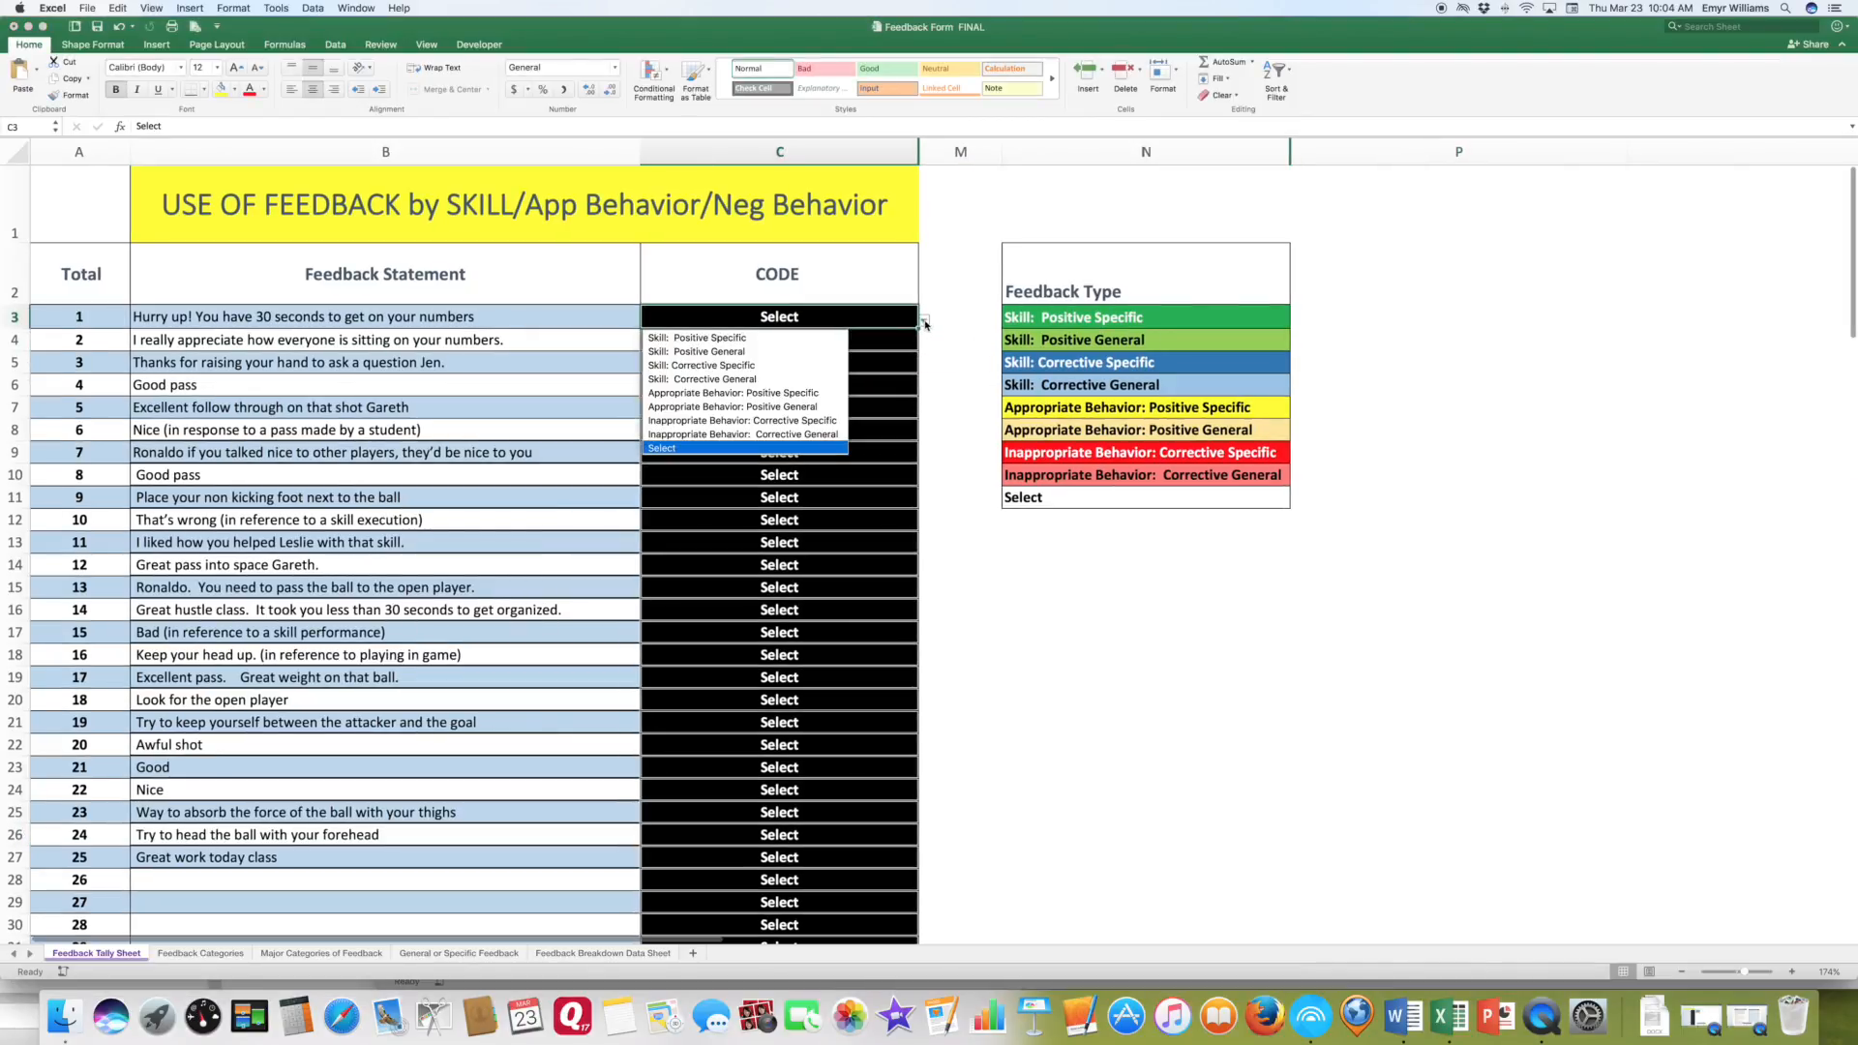
click(745, 423)
- Set the codes of feedback statements 2 and 3 to "Appropriate Behavior: Positive Specific"
click(791, 344)
click(924, 345)
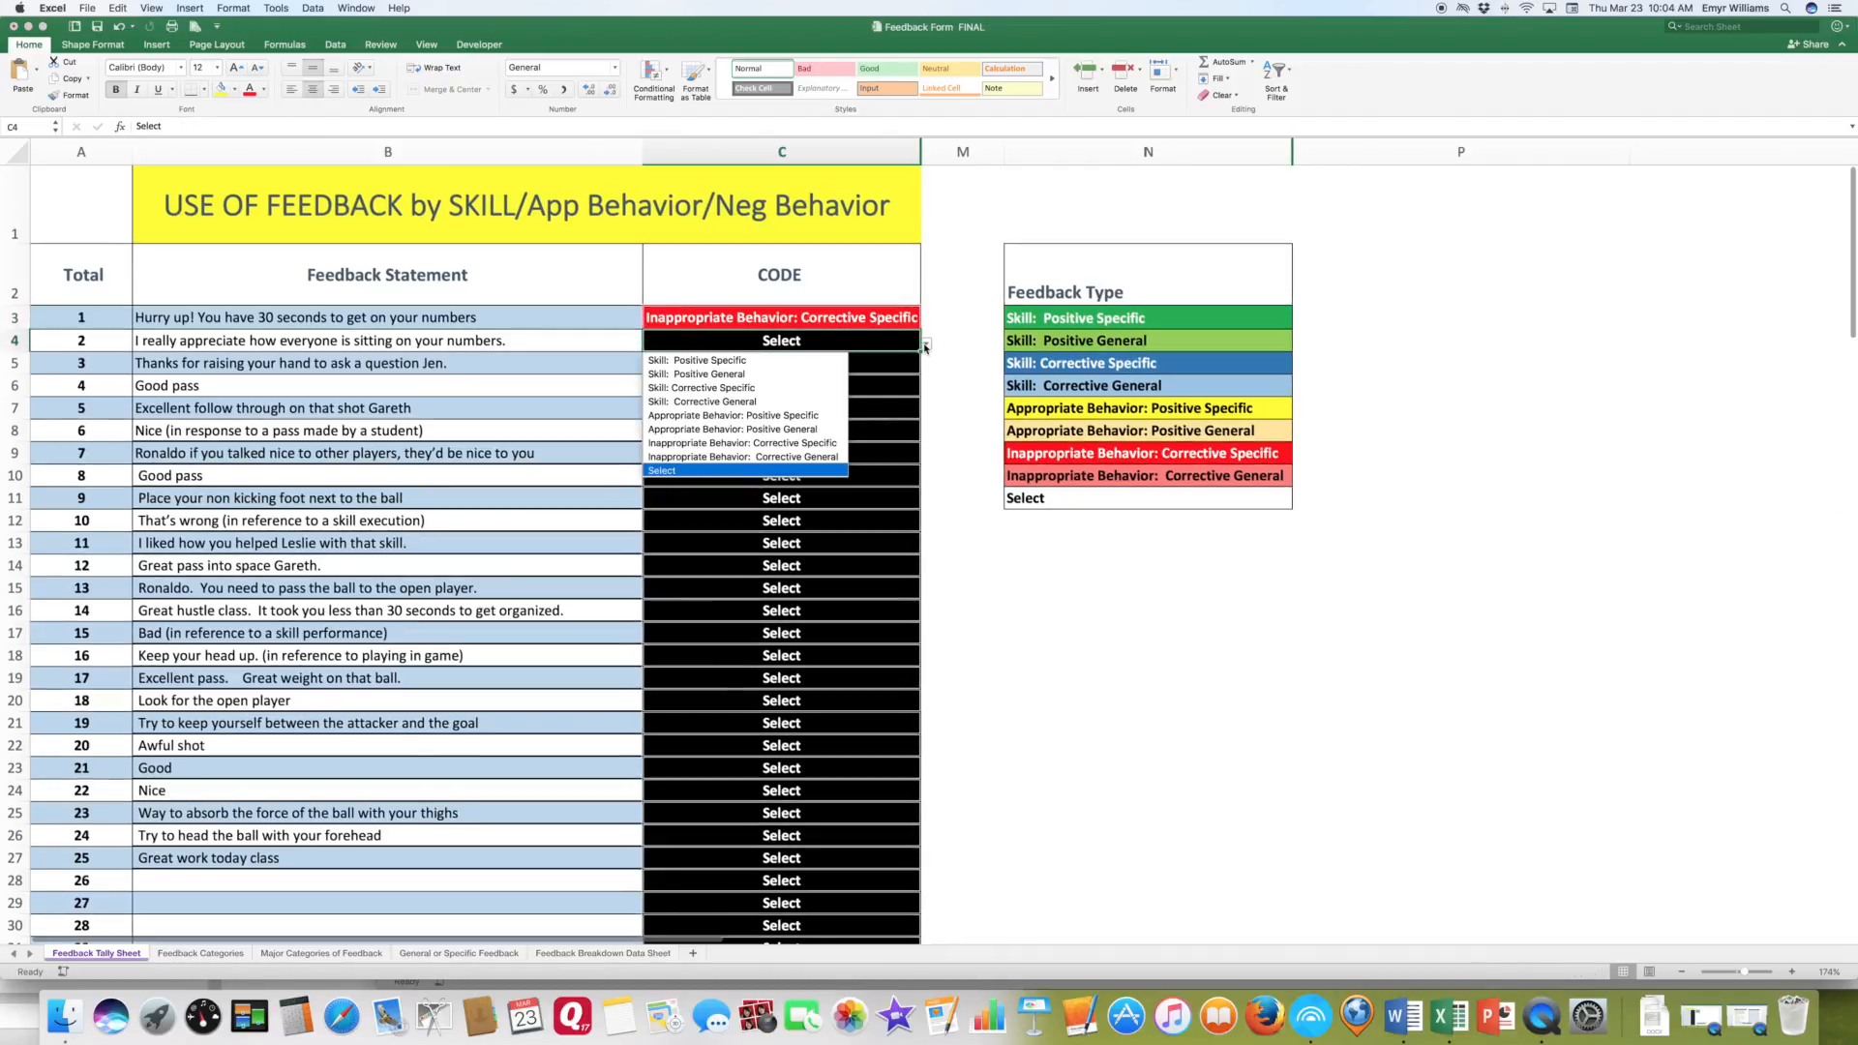
click(795, 416)
click(803, 360)
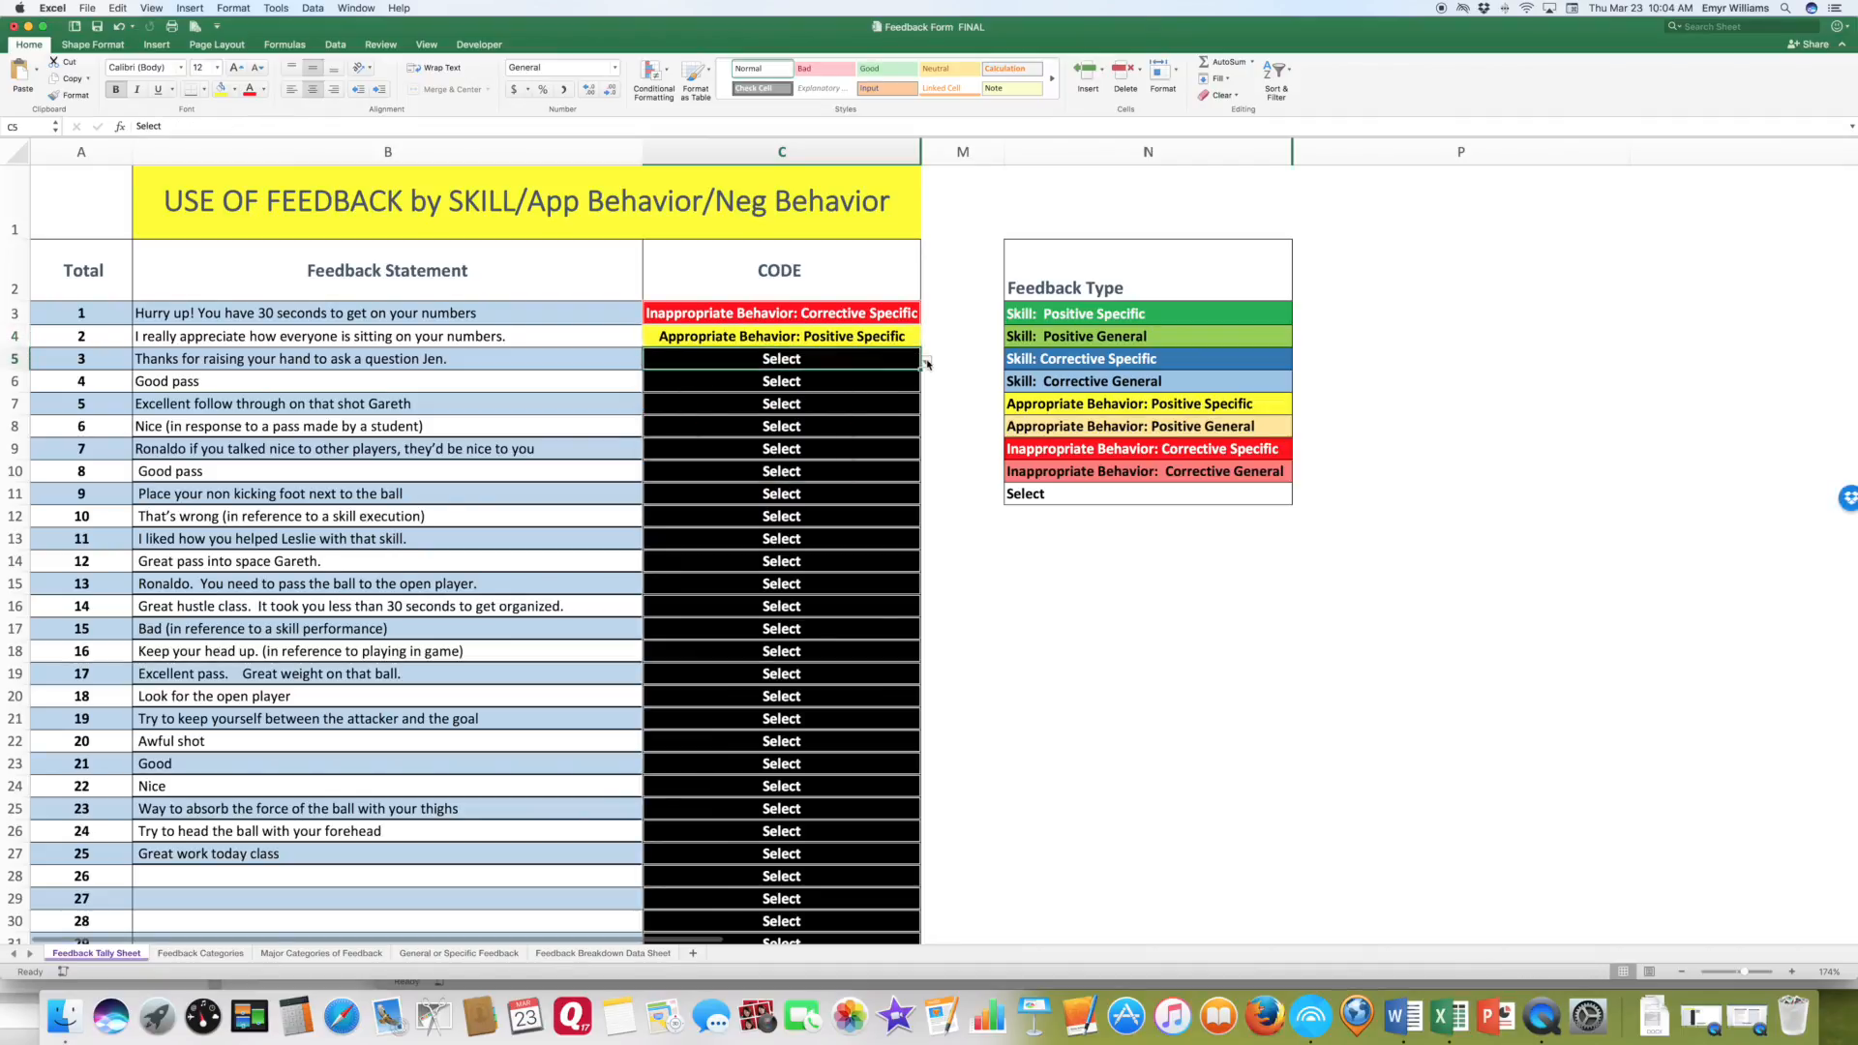
click(926, 362)
click(766, 438)
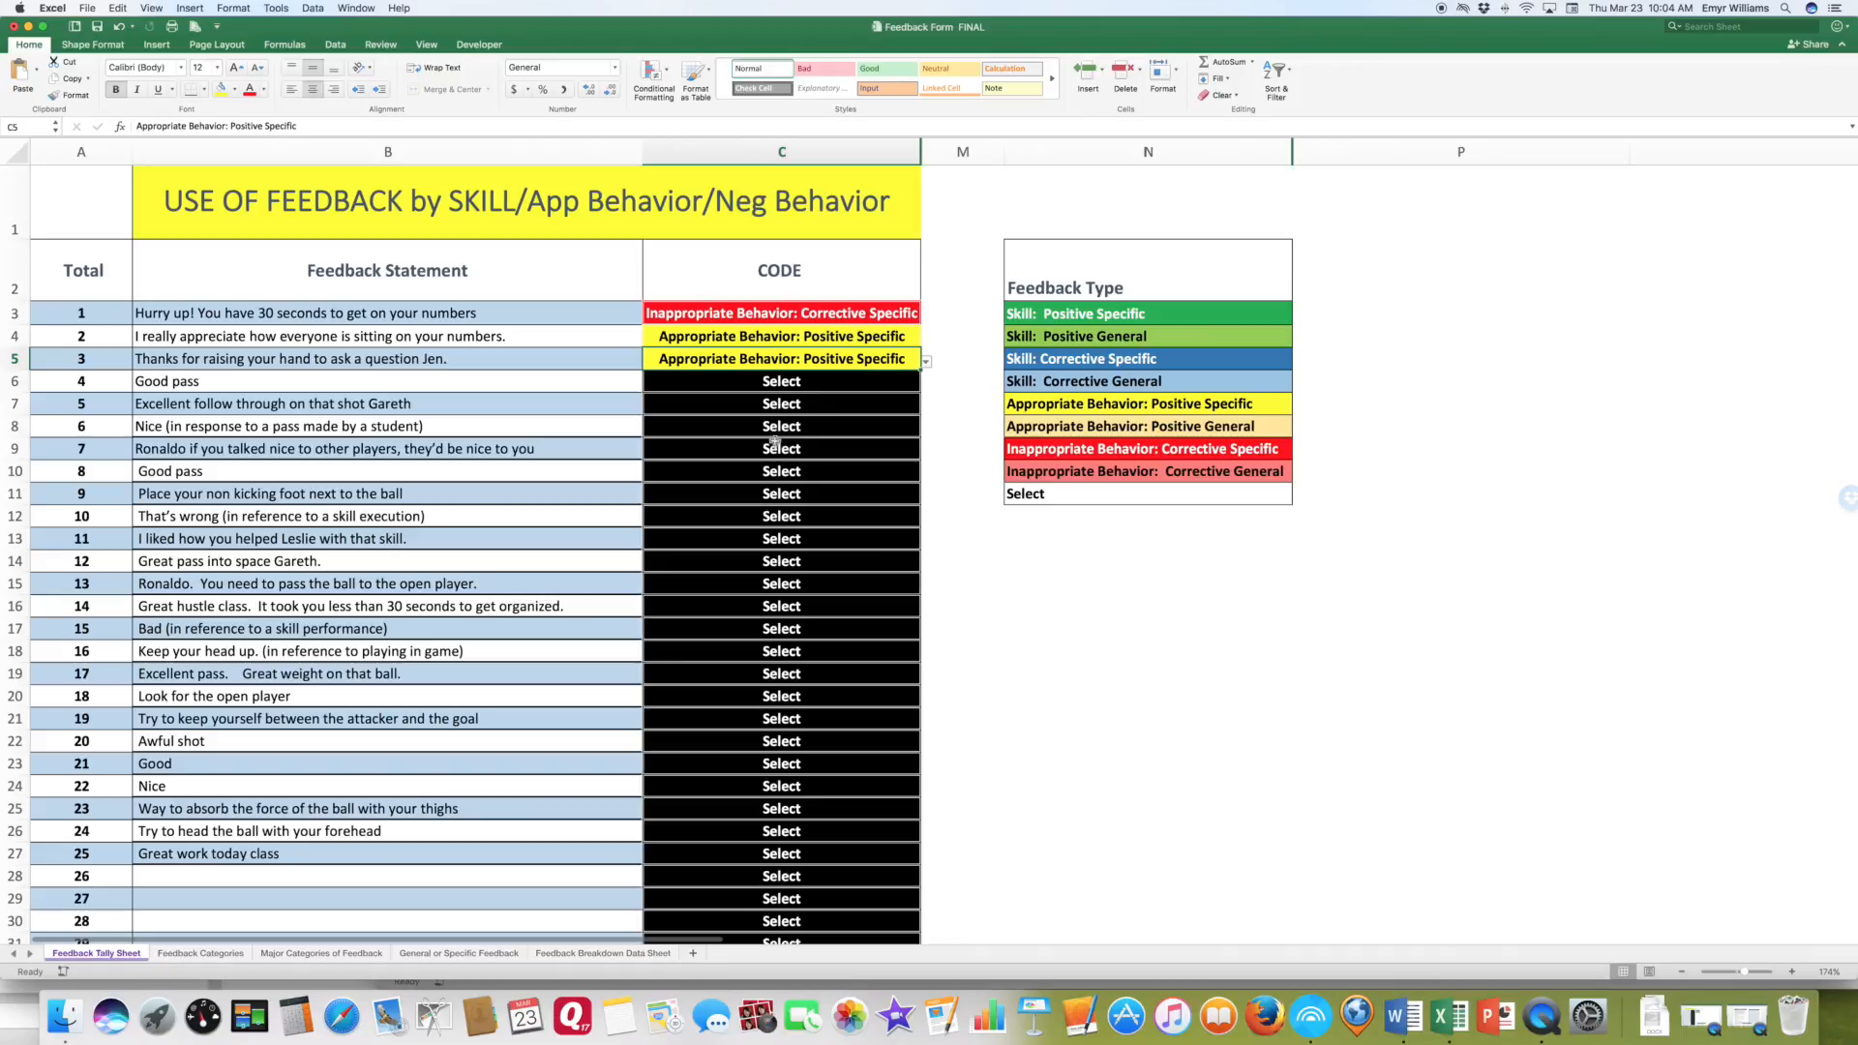
- Set the code of feedback statement 4, "Good pass", to "Skill: Positive General"
click(851, 388)
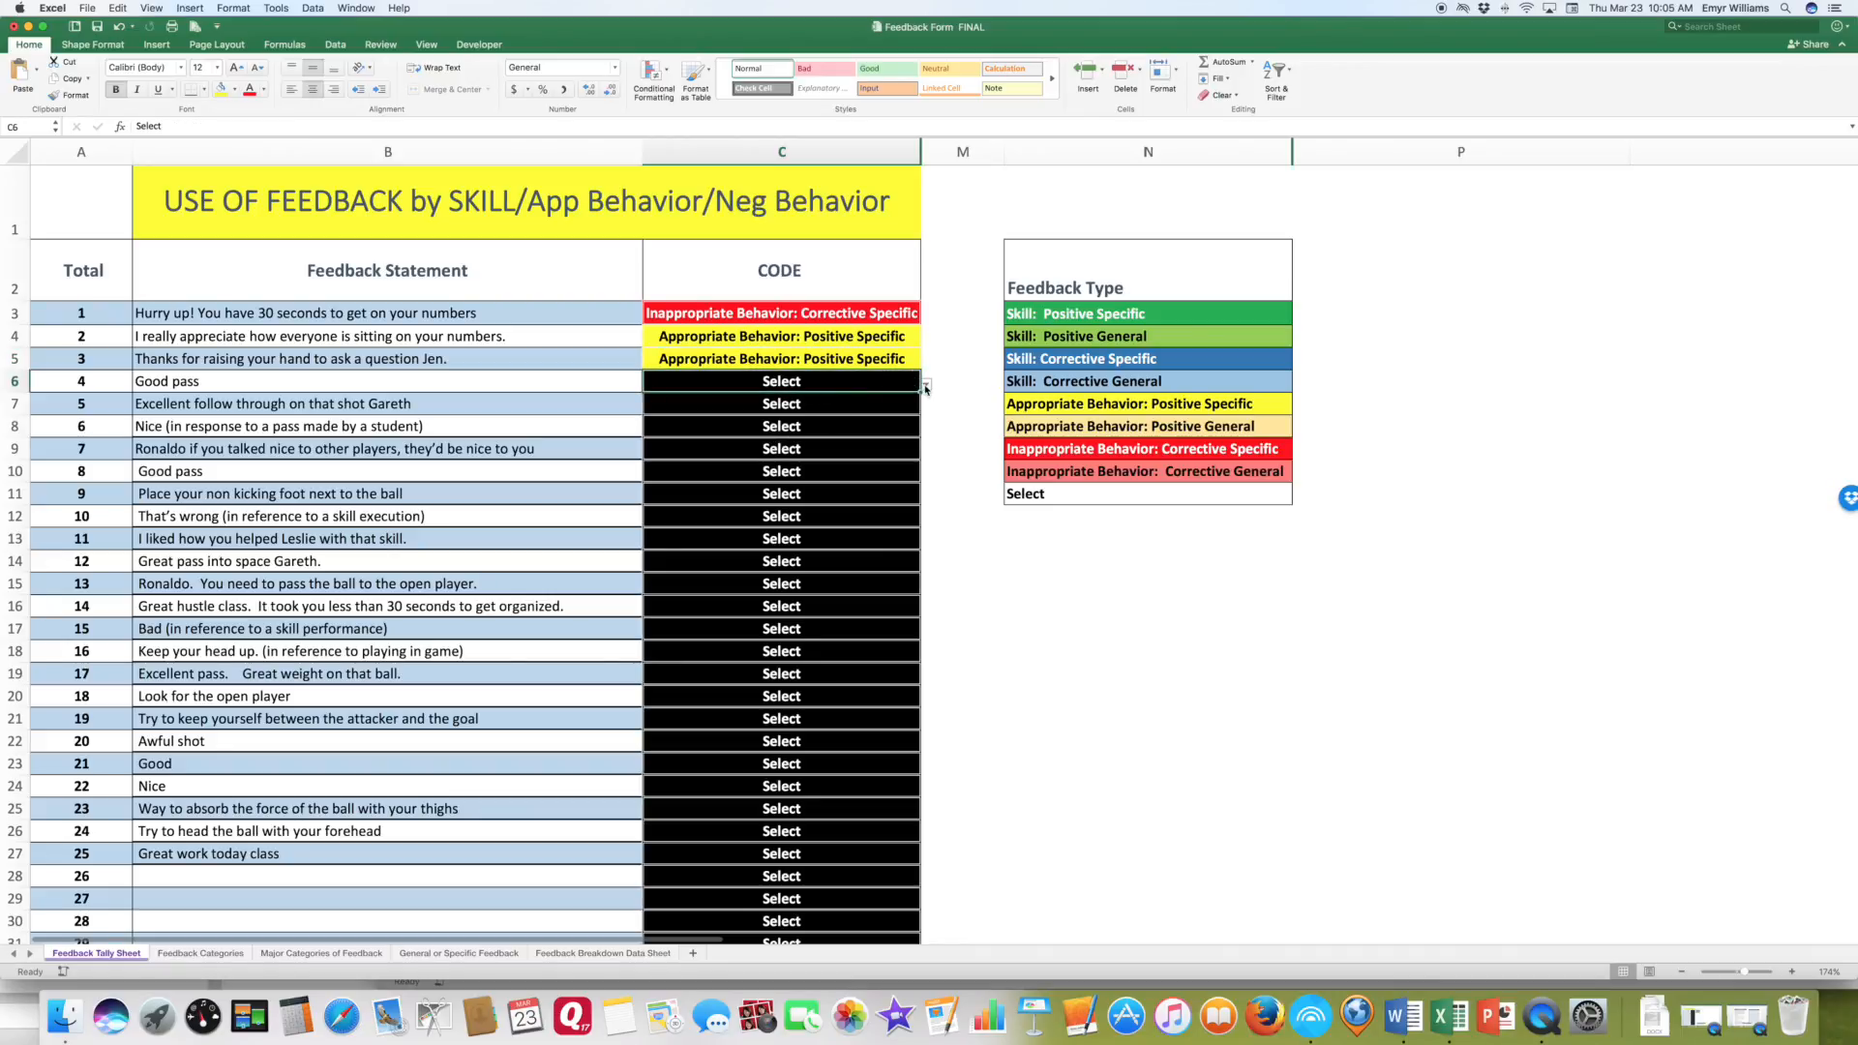
click(926, 385)
click(763, 447)
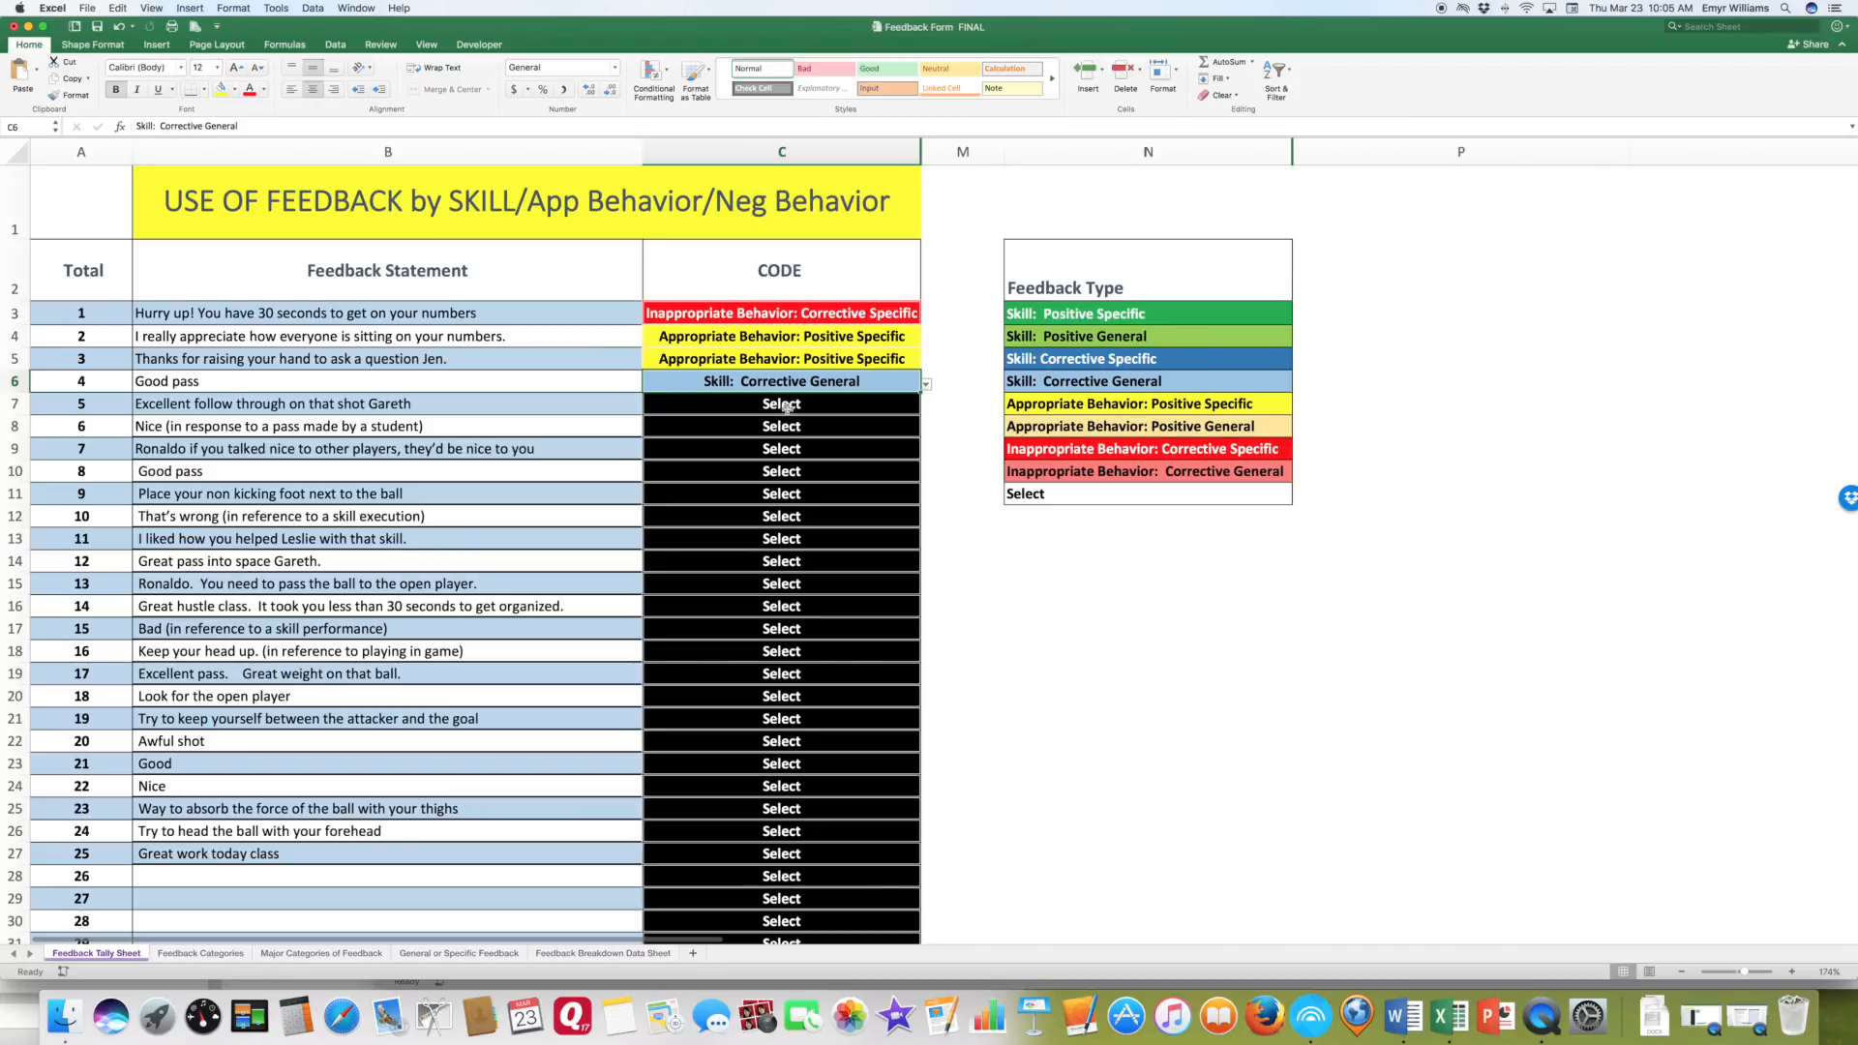
click(925, 385)
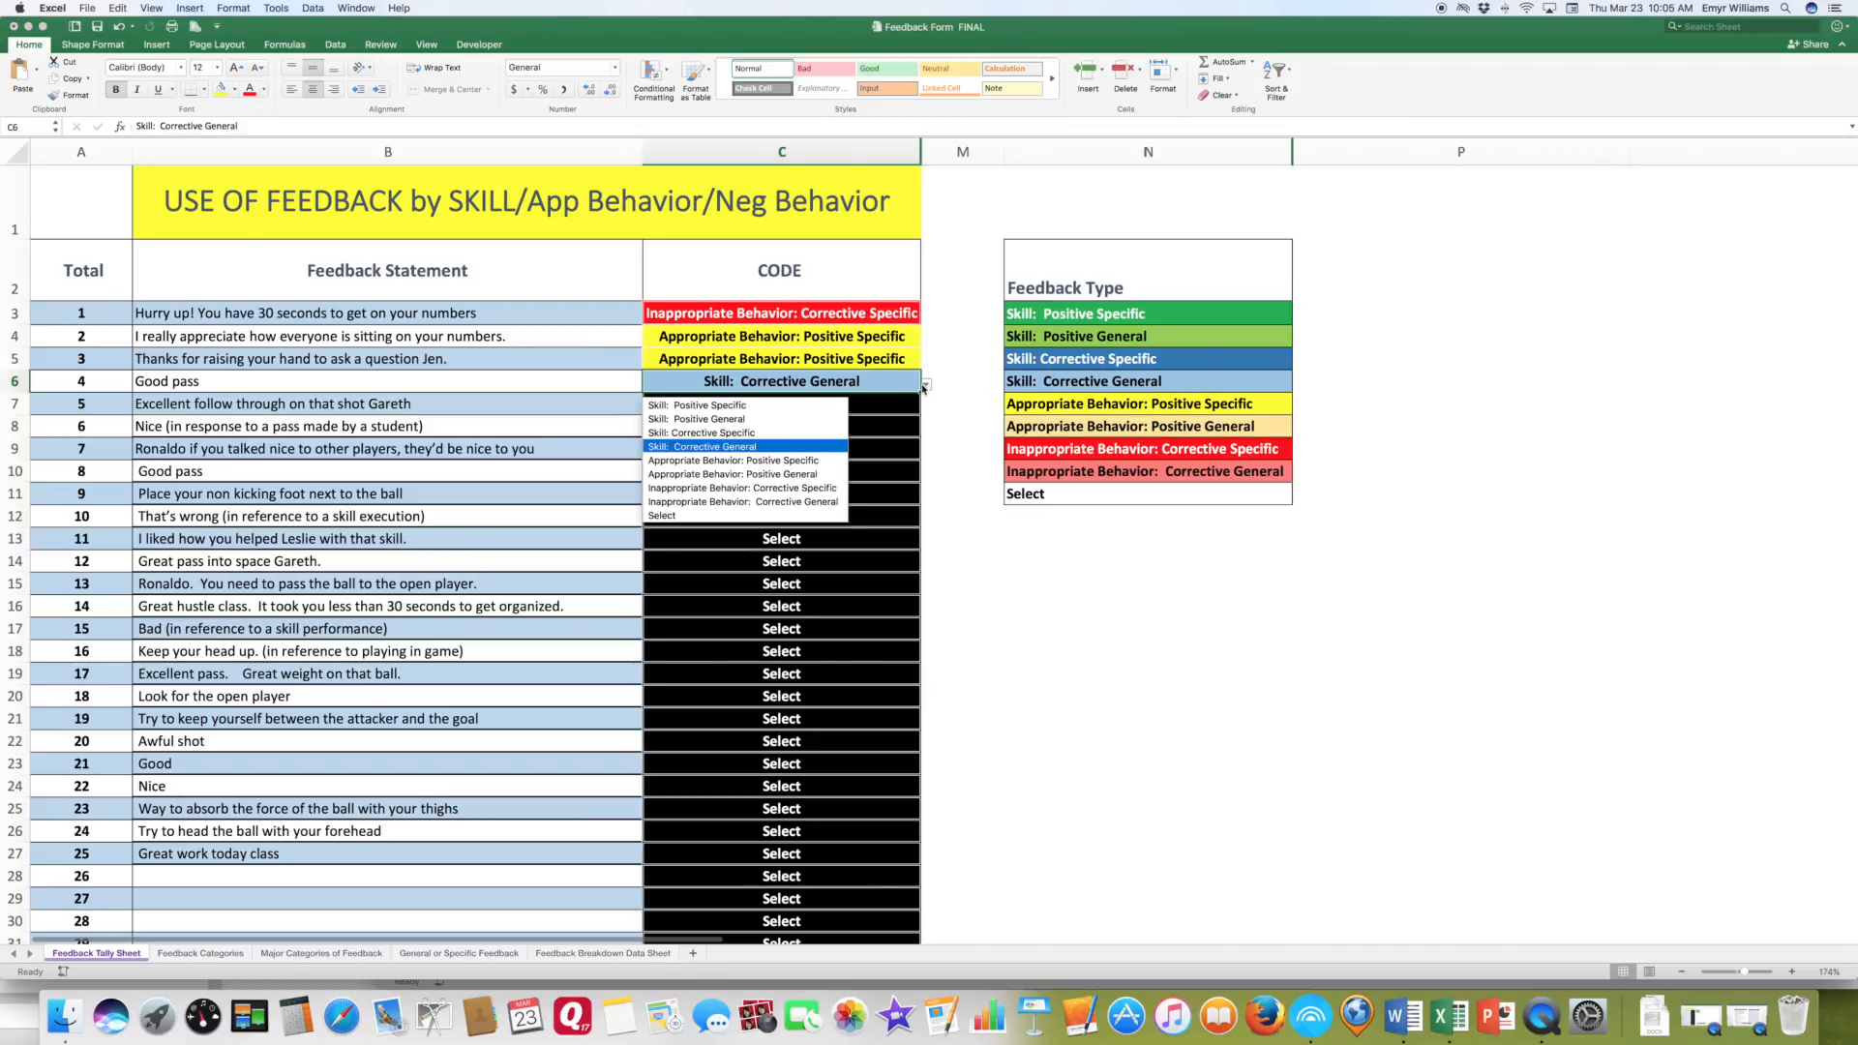
click(765, 419)
- Set the code of feedback statement 5 to "Skill: Positive Specific" and statement 6 to "Skill: Positive General"
click(797, 403)
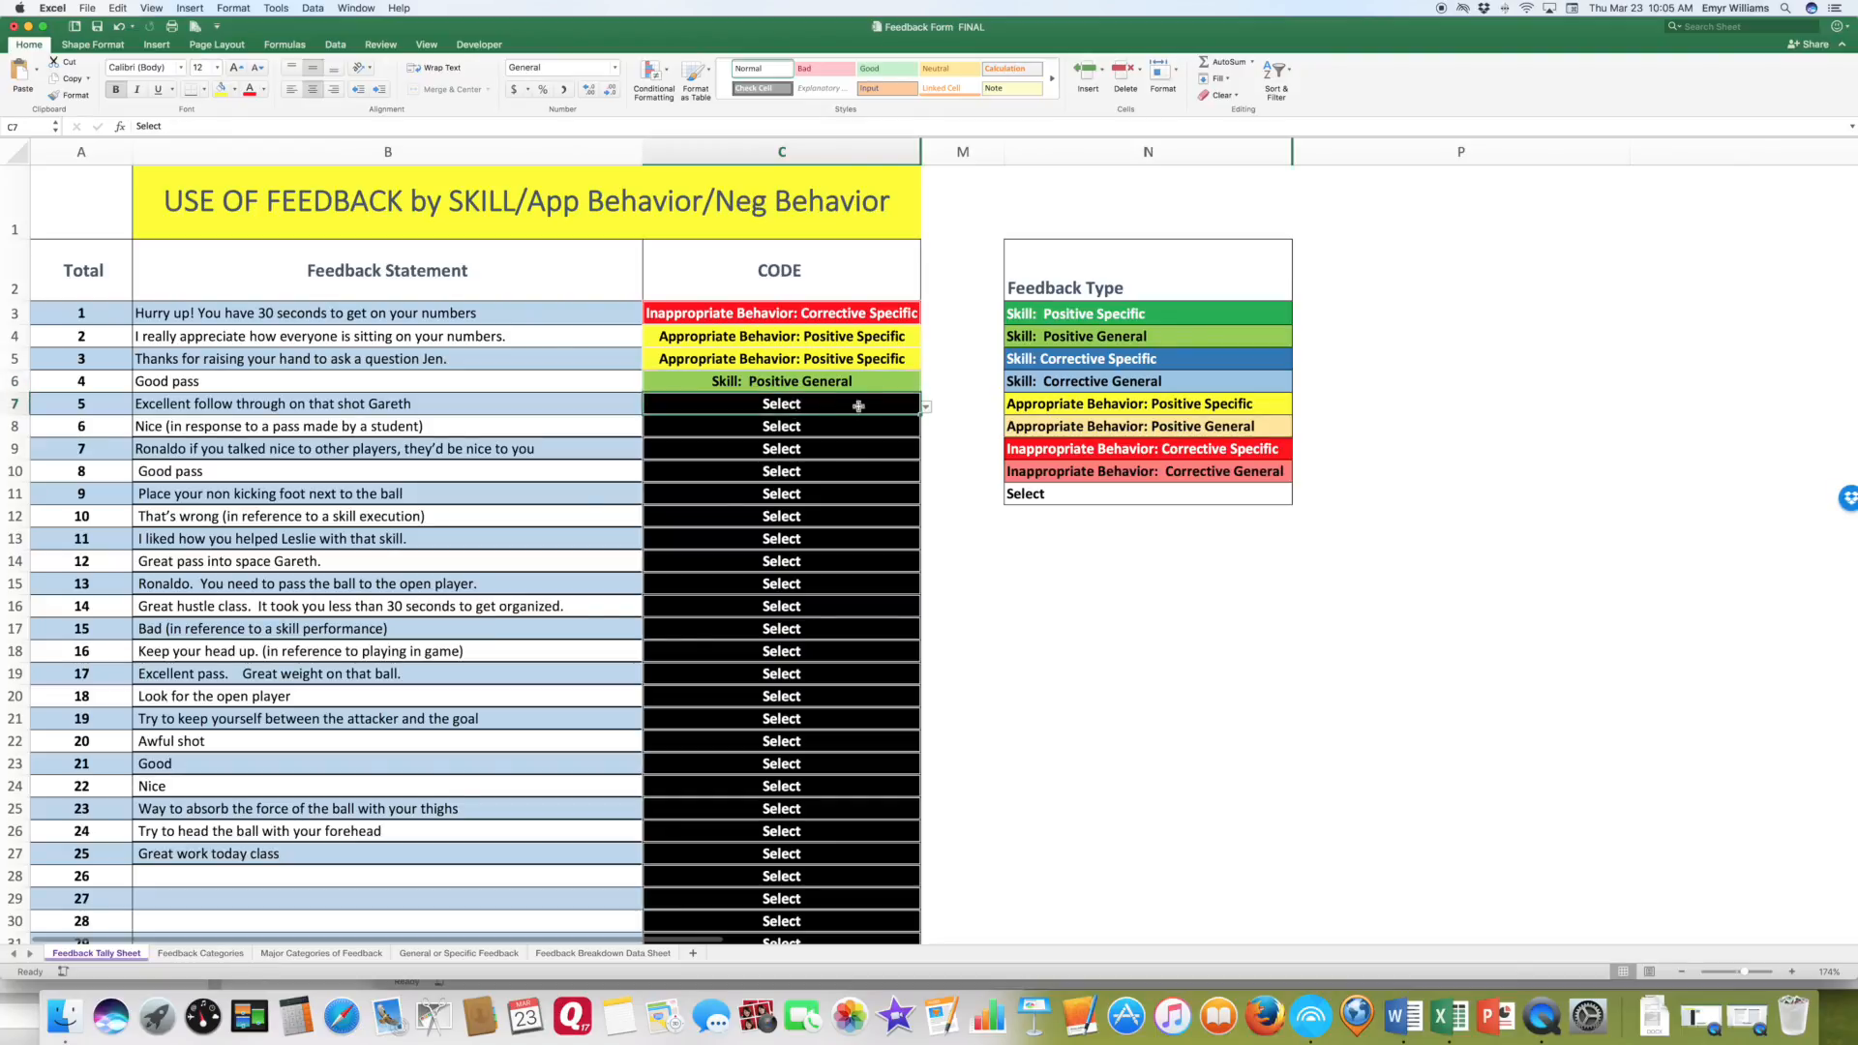
click(925, 408)
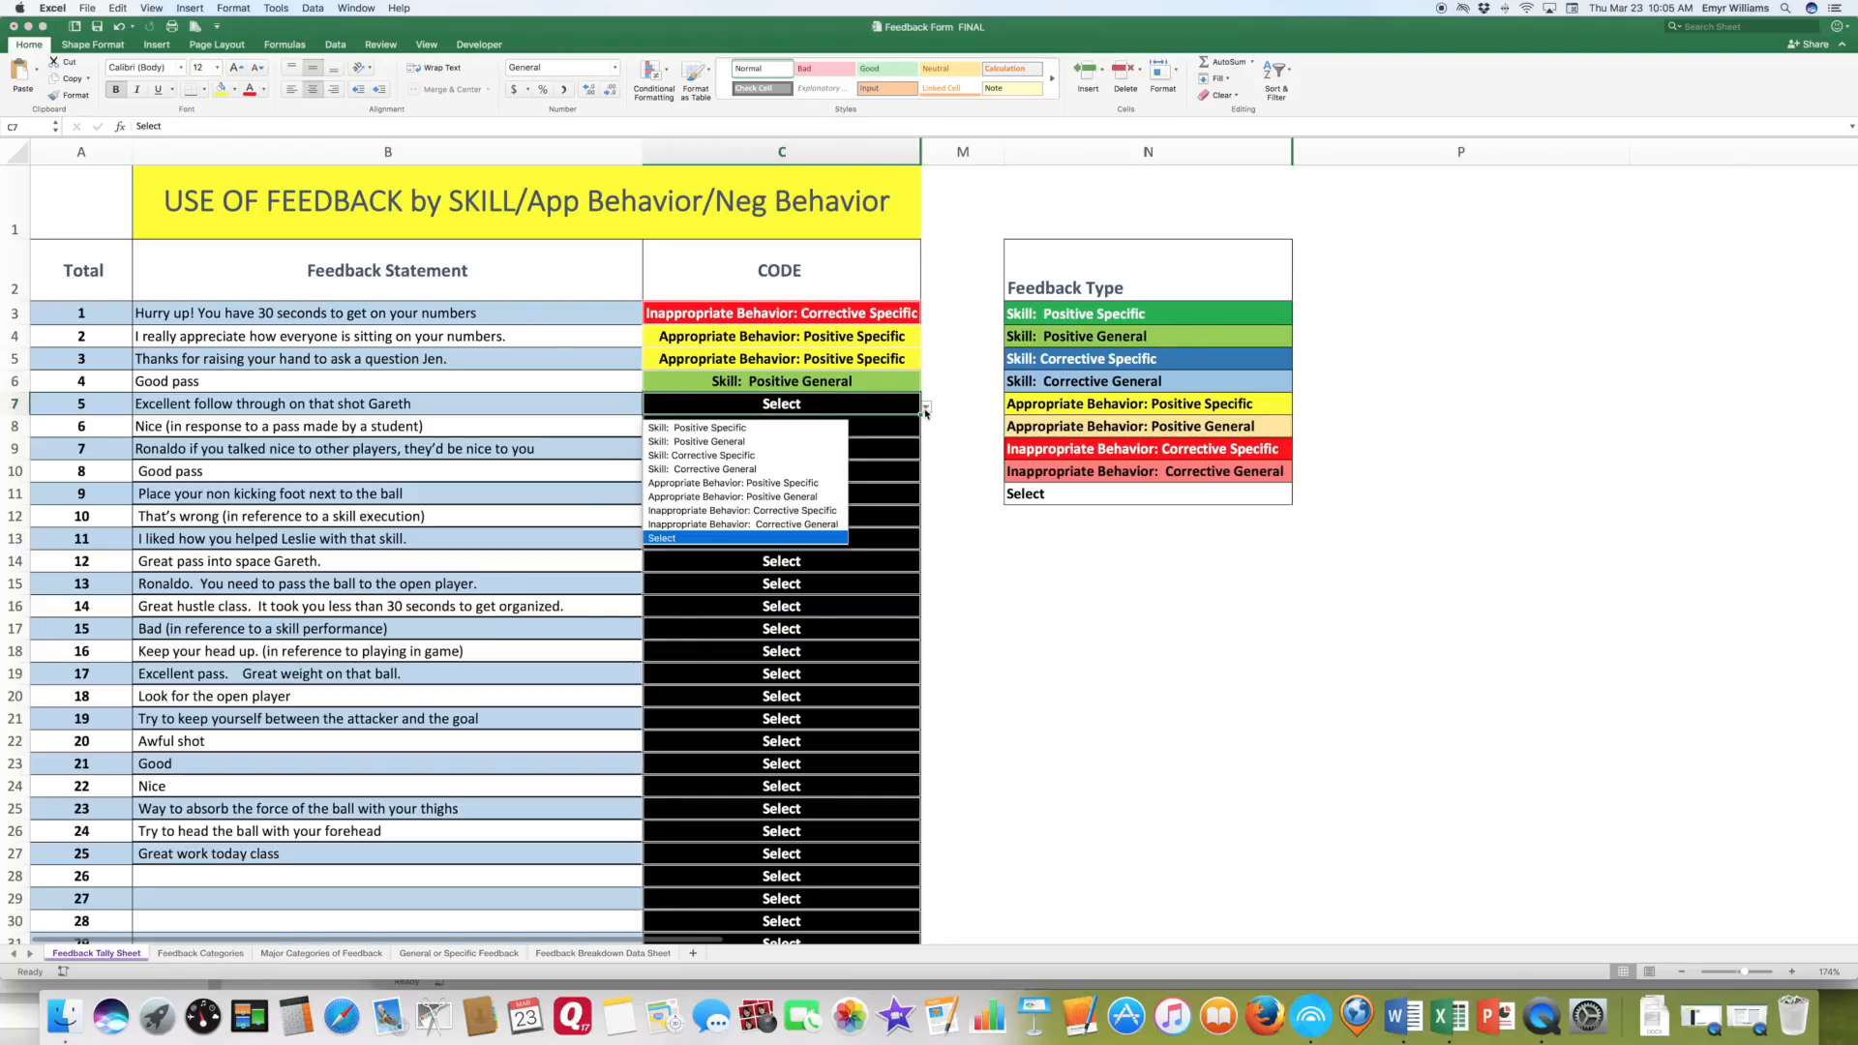
click(730, 427)
click(737, 429)
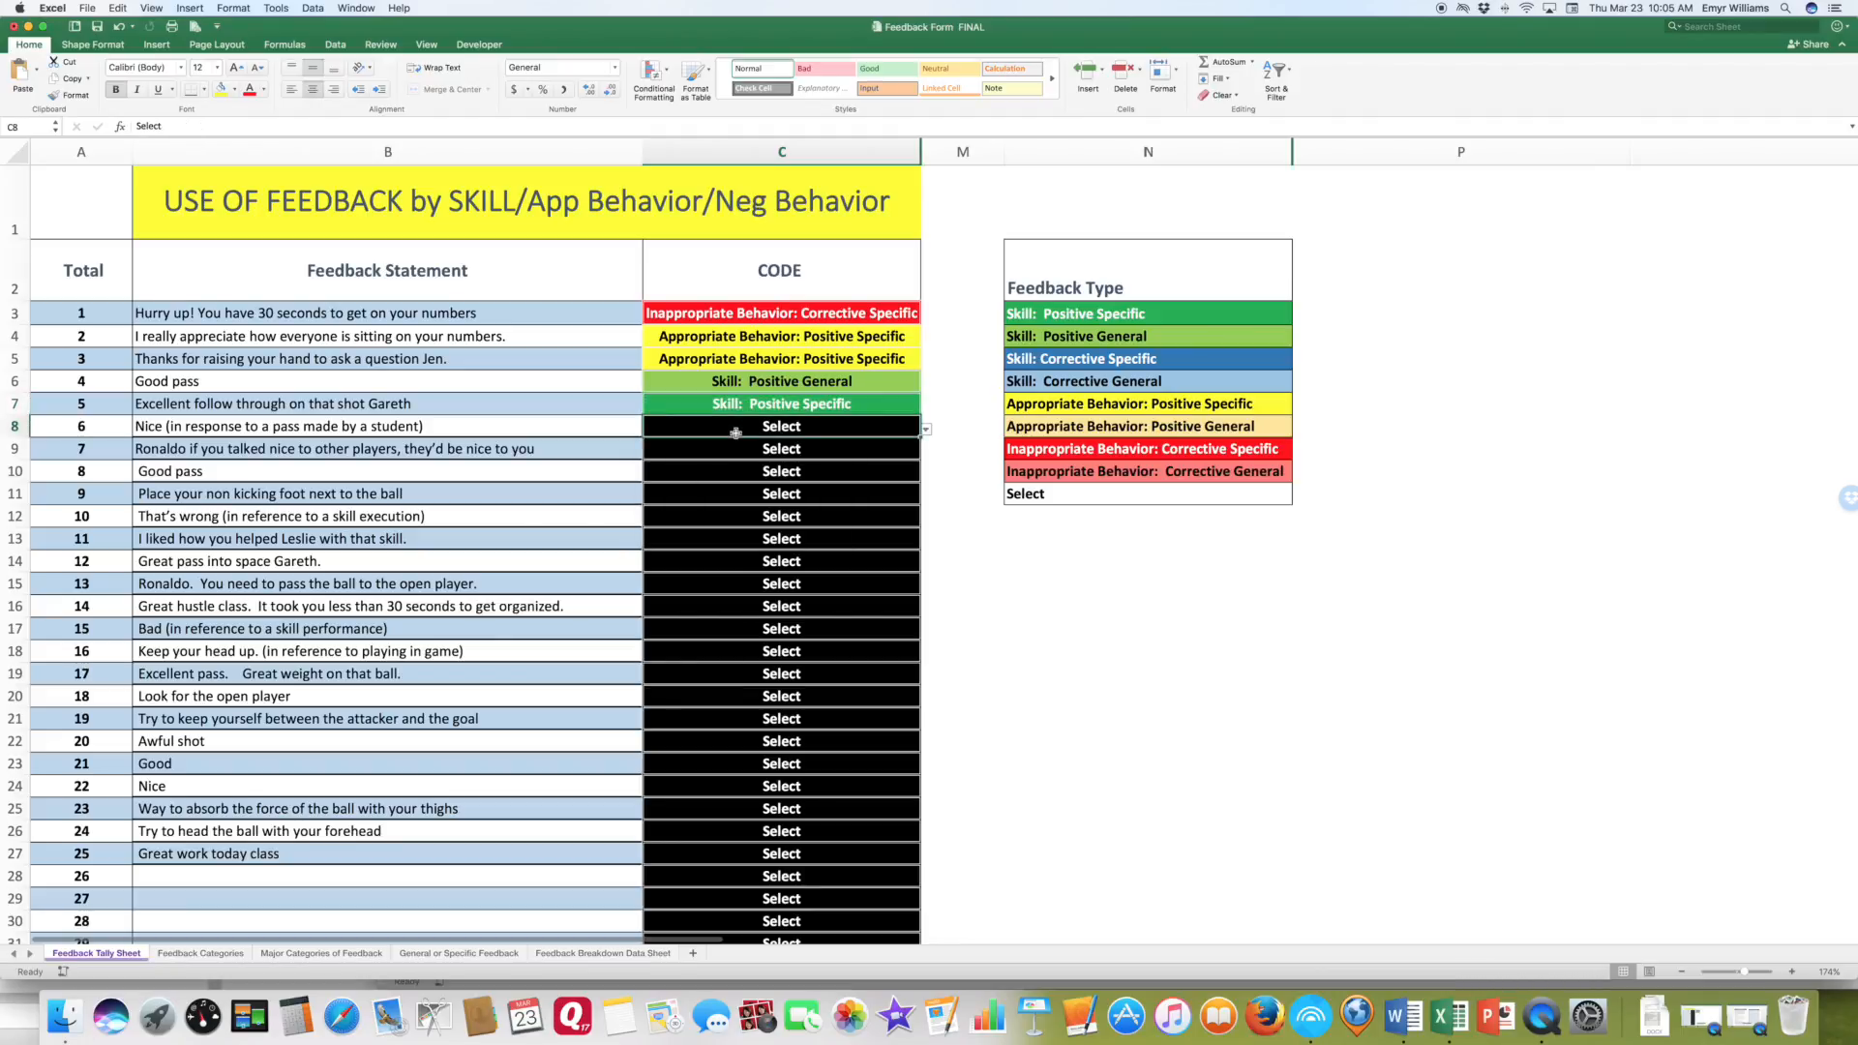
click(926, 429)
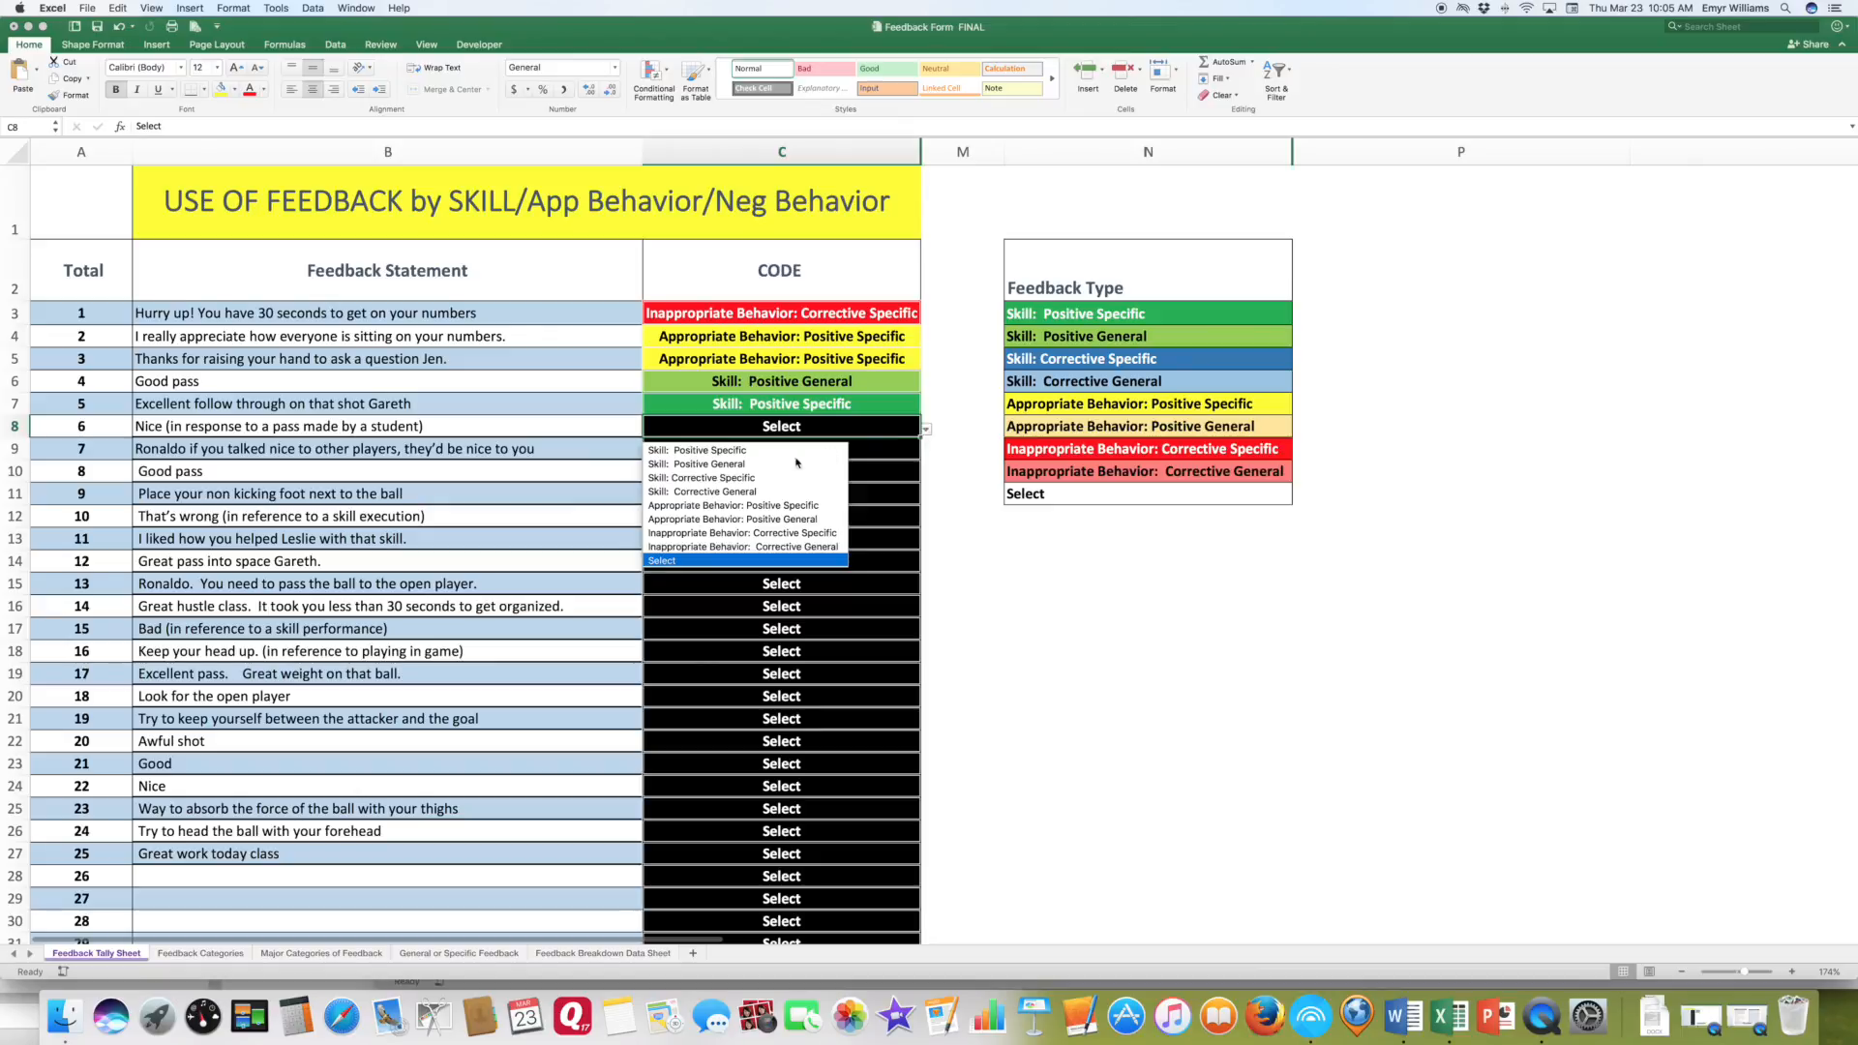
click(746, 464)
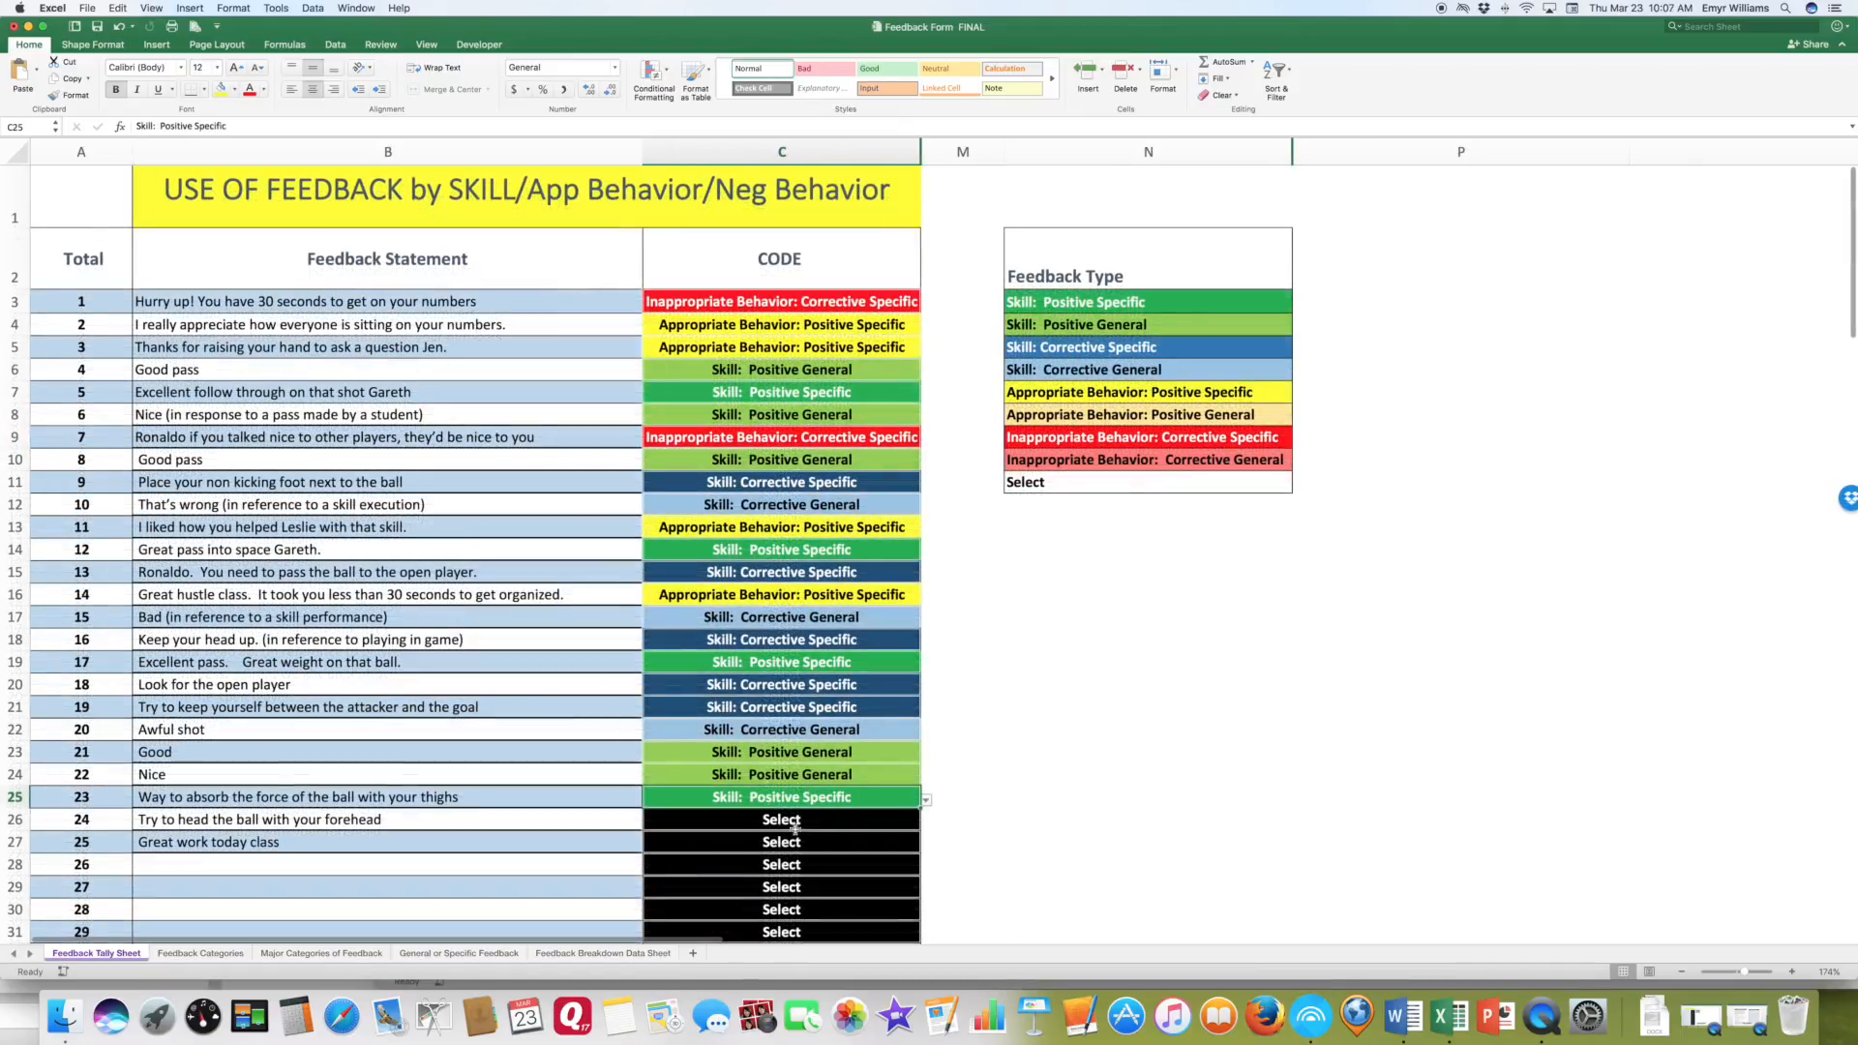
- Set the code of feedback statement 24 to "Skill: Corrective Specific" and statement 25 to "Appropriate Behavior: Positive General"
click(774, 826)
click(925, 824)
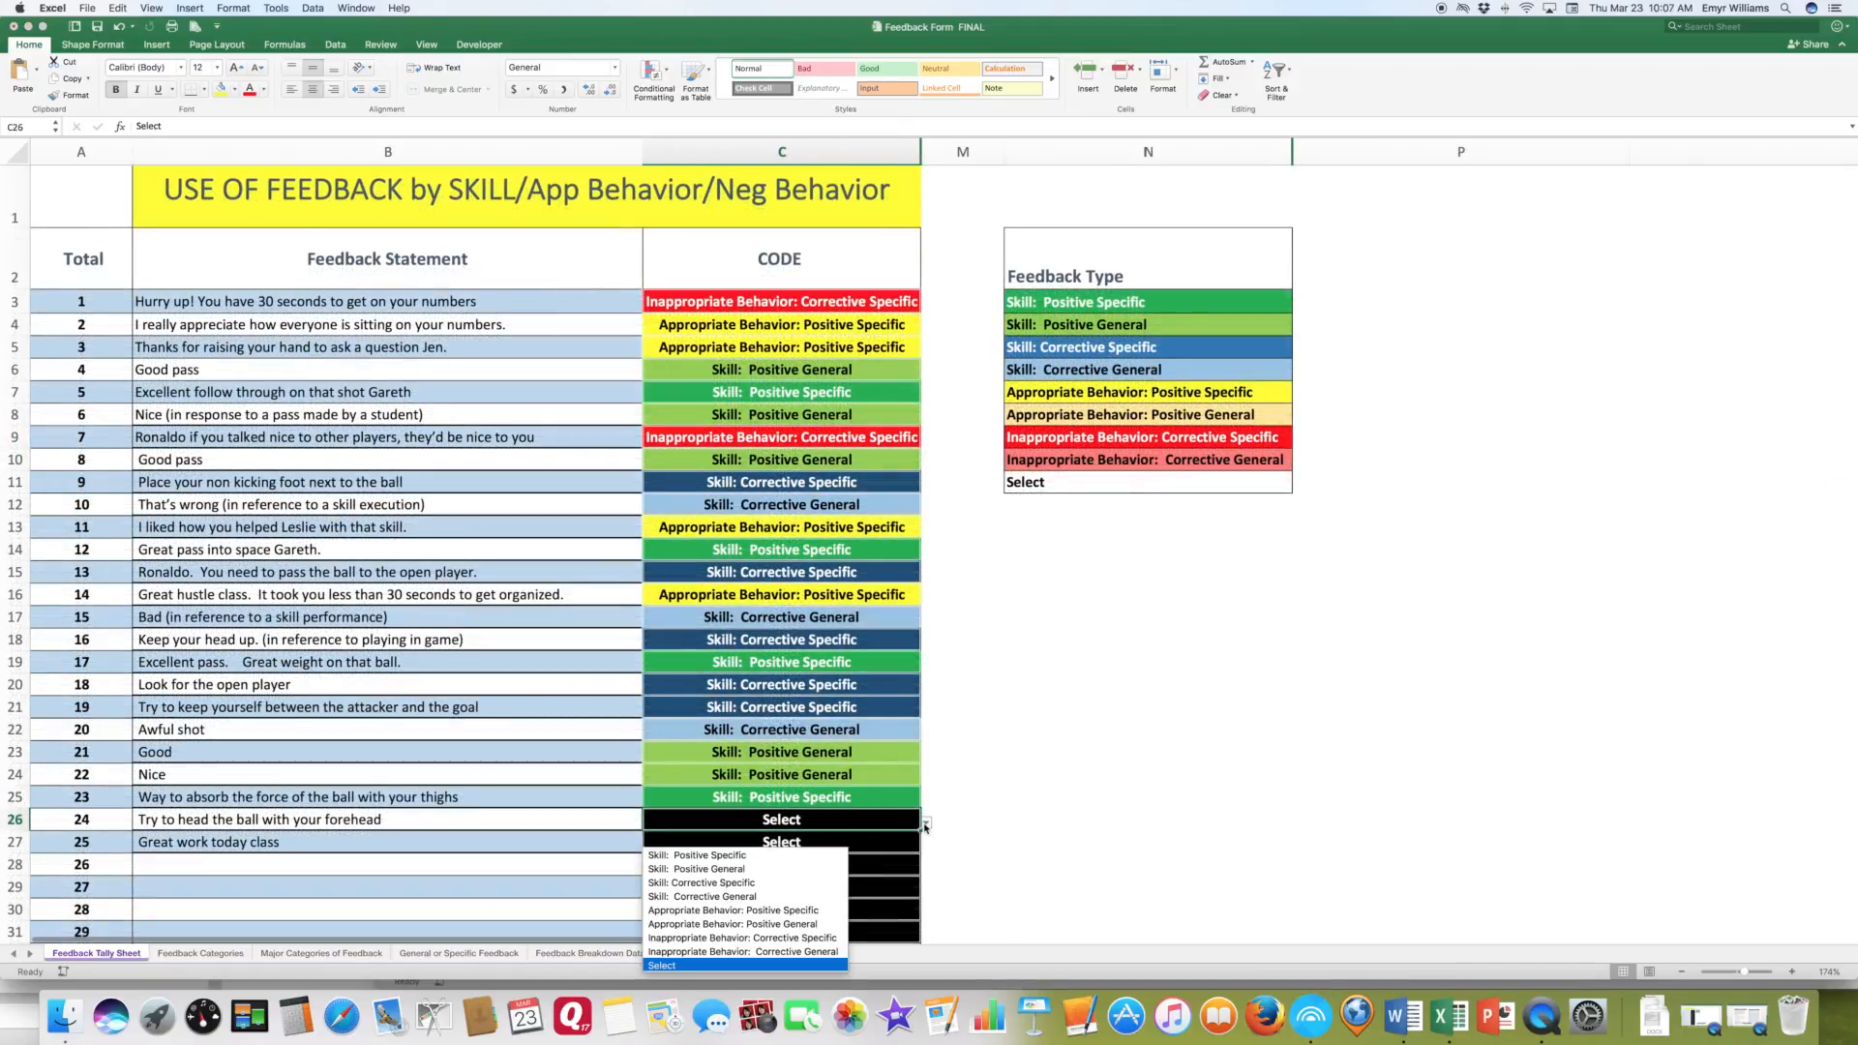
click(768, 884)
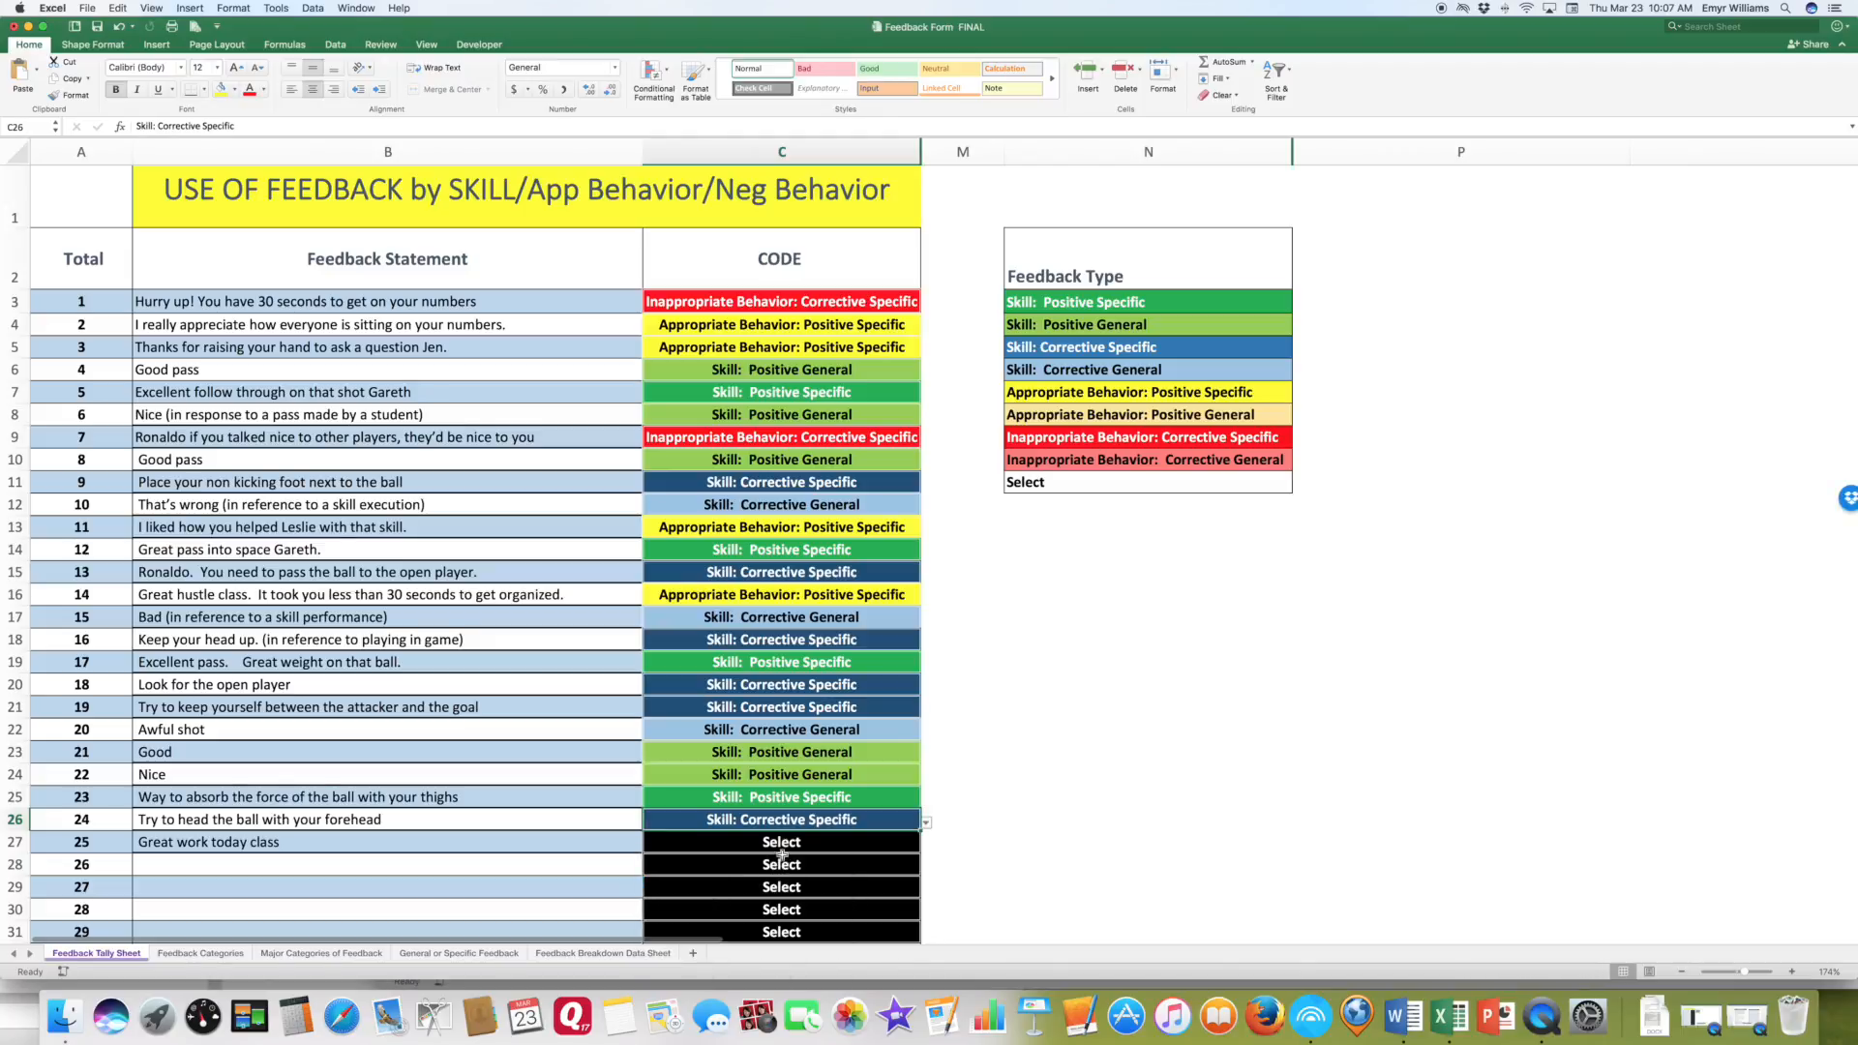
click(782, 848)
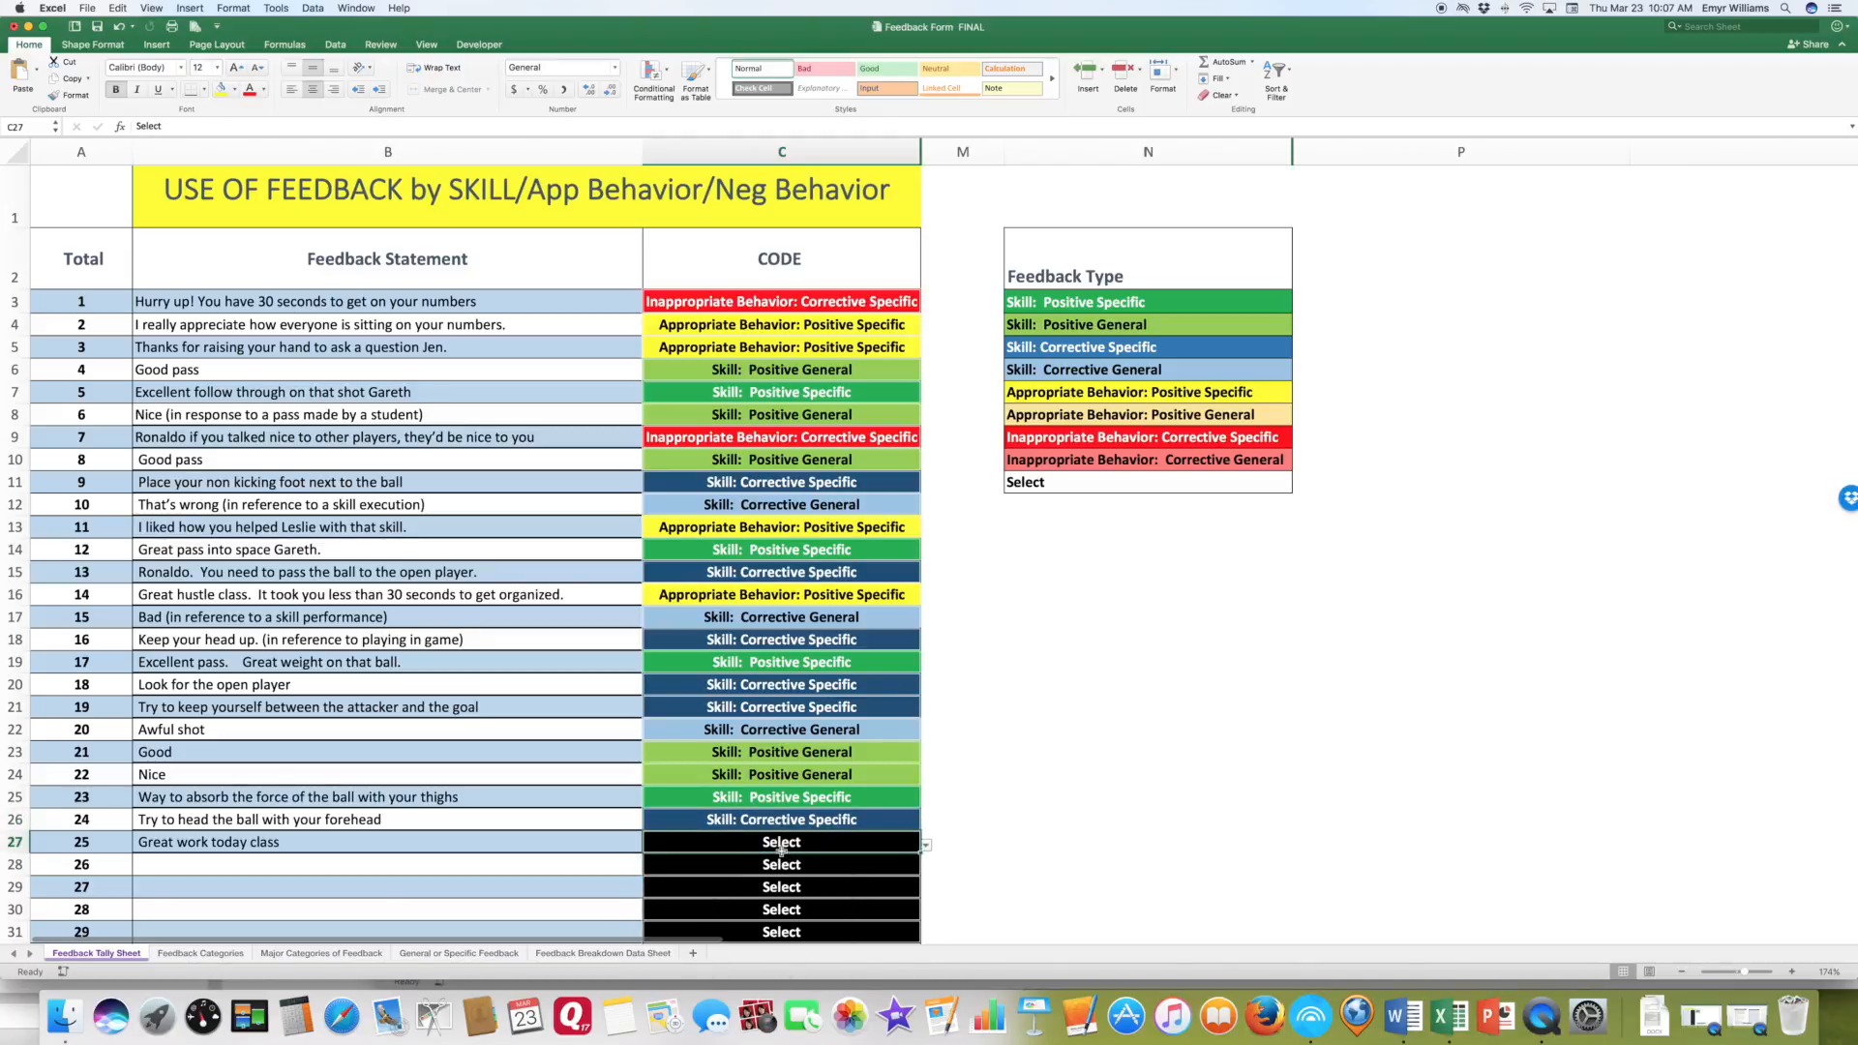
click(925, 846)
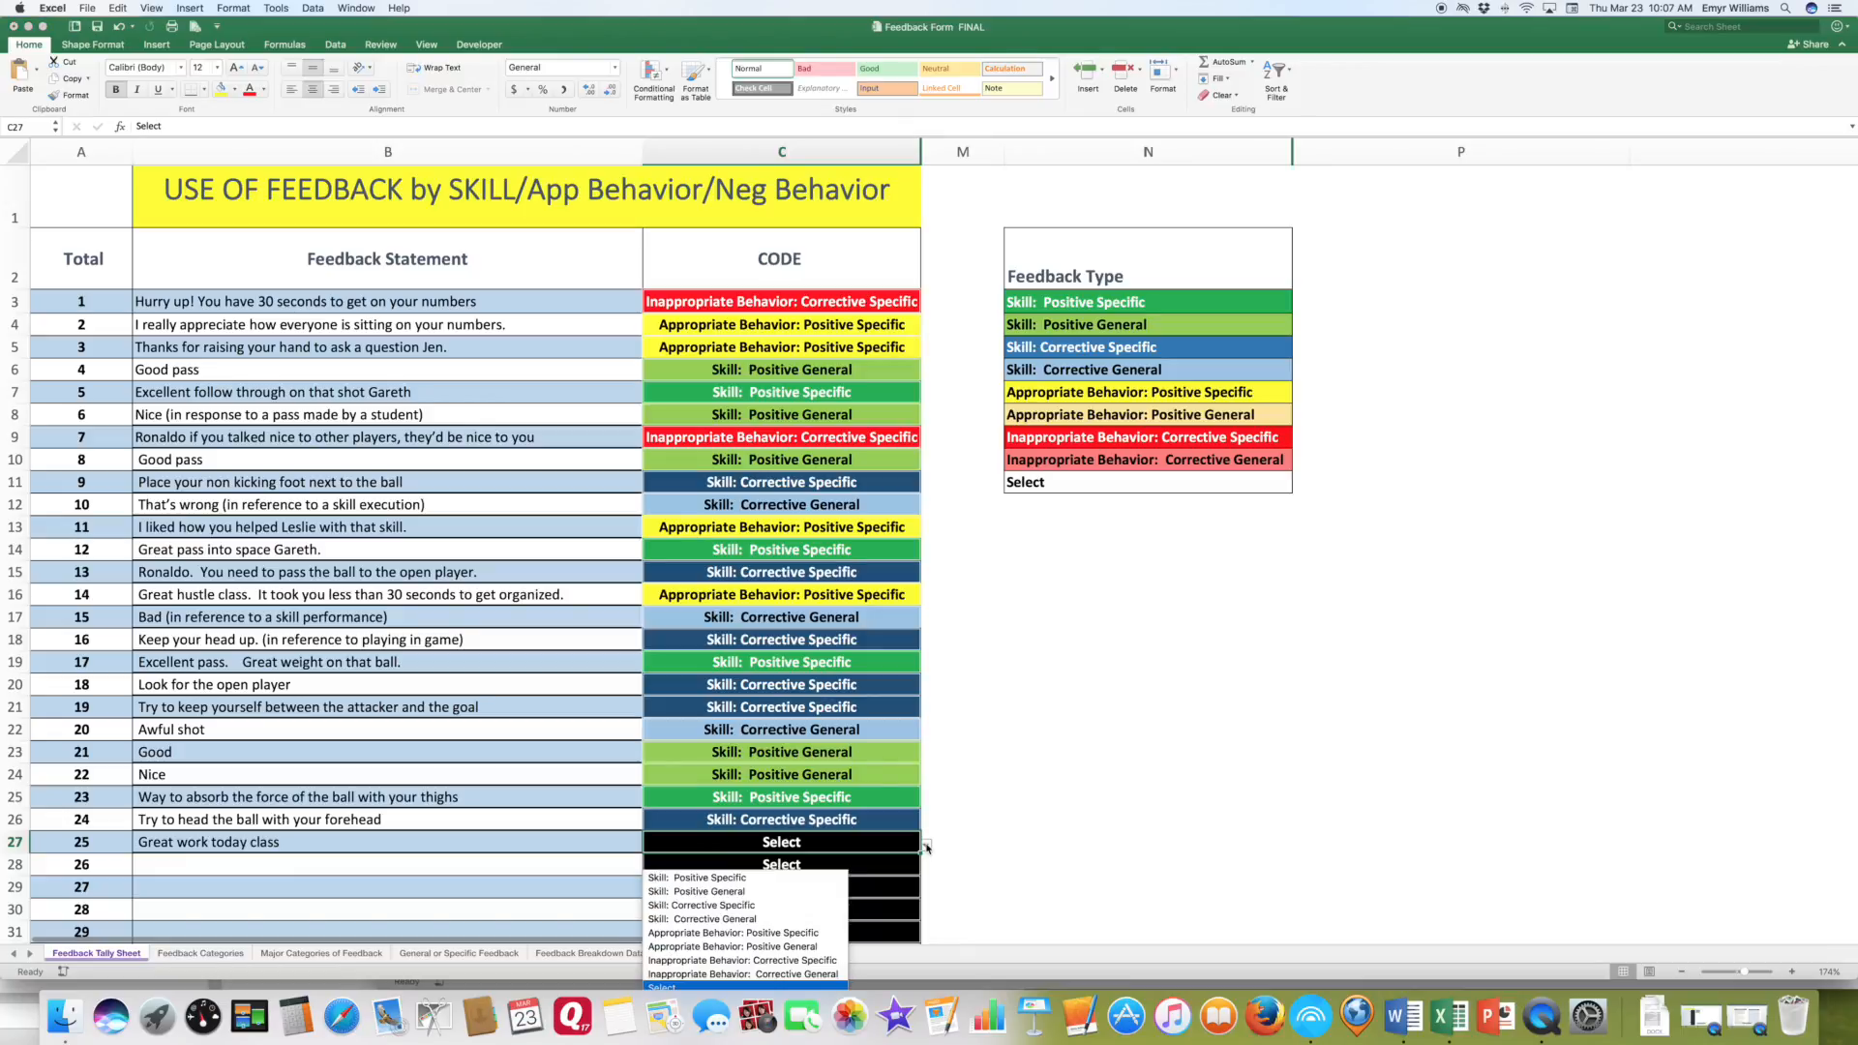
click(795, 947)
click(1001, 896)
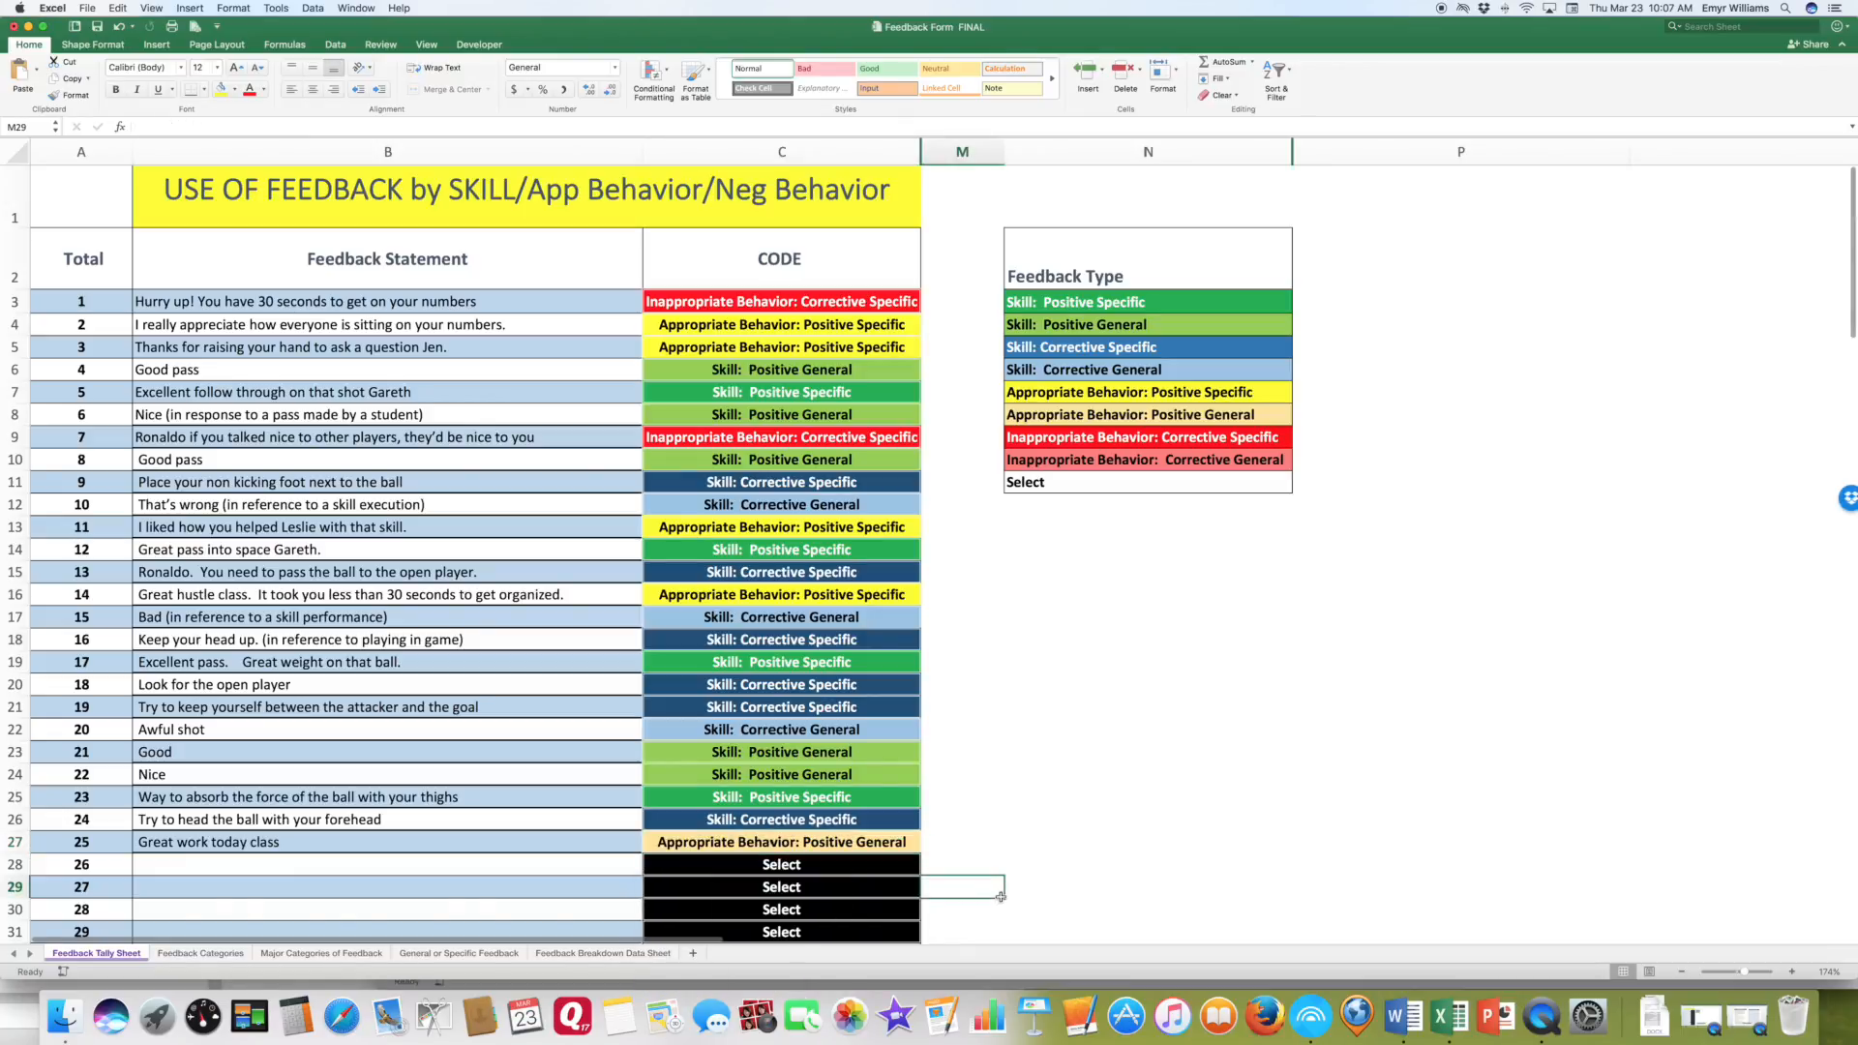
- Examine the charts for feedback categories, major categories and general versus specific feedback, plus the totals on the Feedback Breakdown Data Sheet
scroll(1001, 896, down, 2)
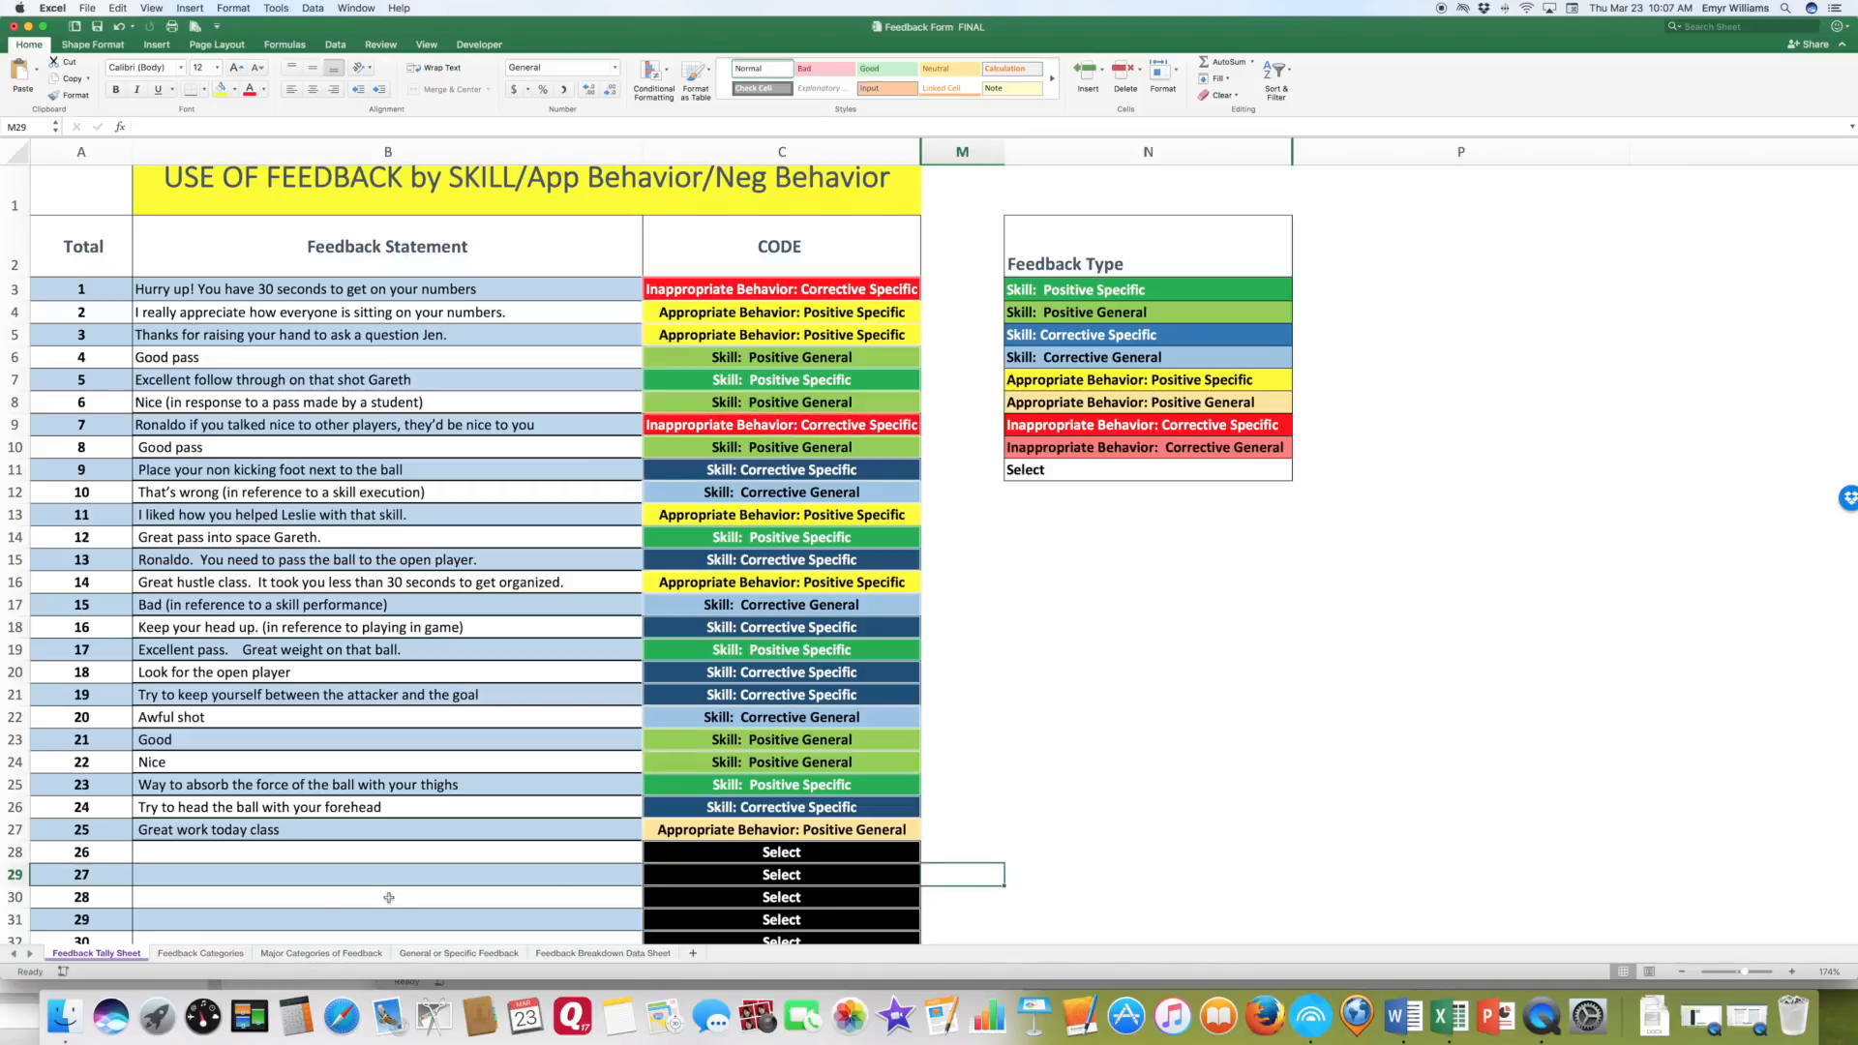
click(210, 954)
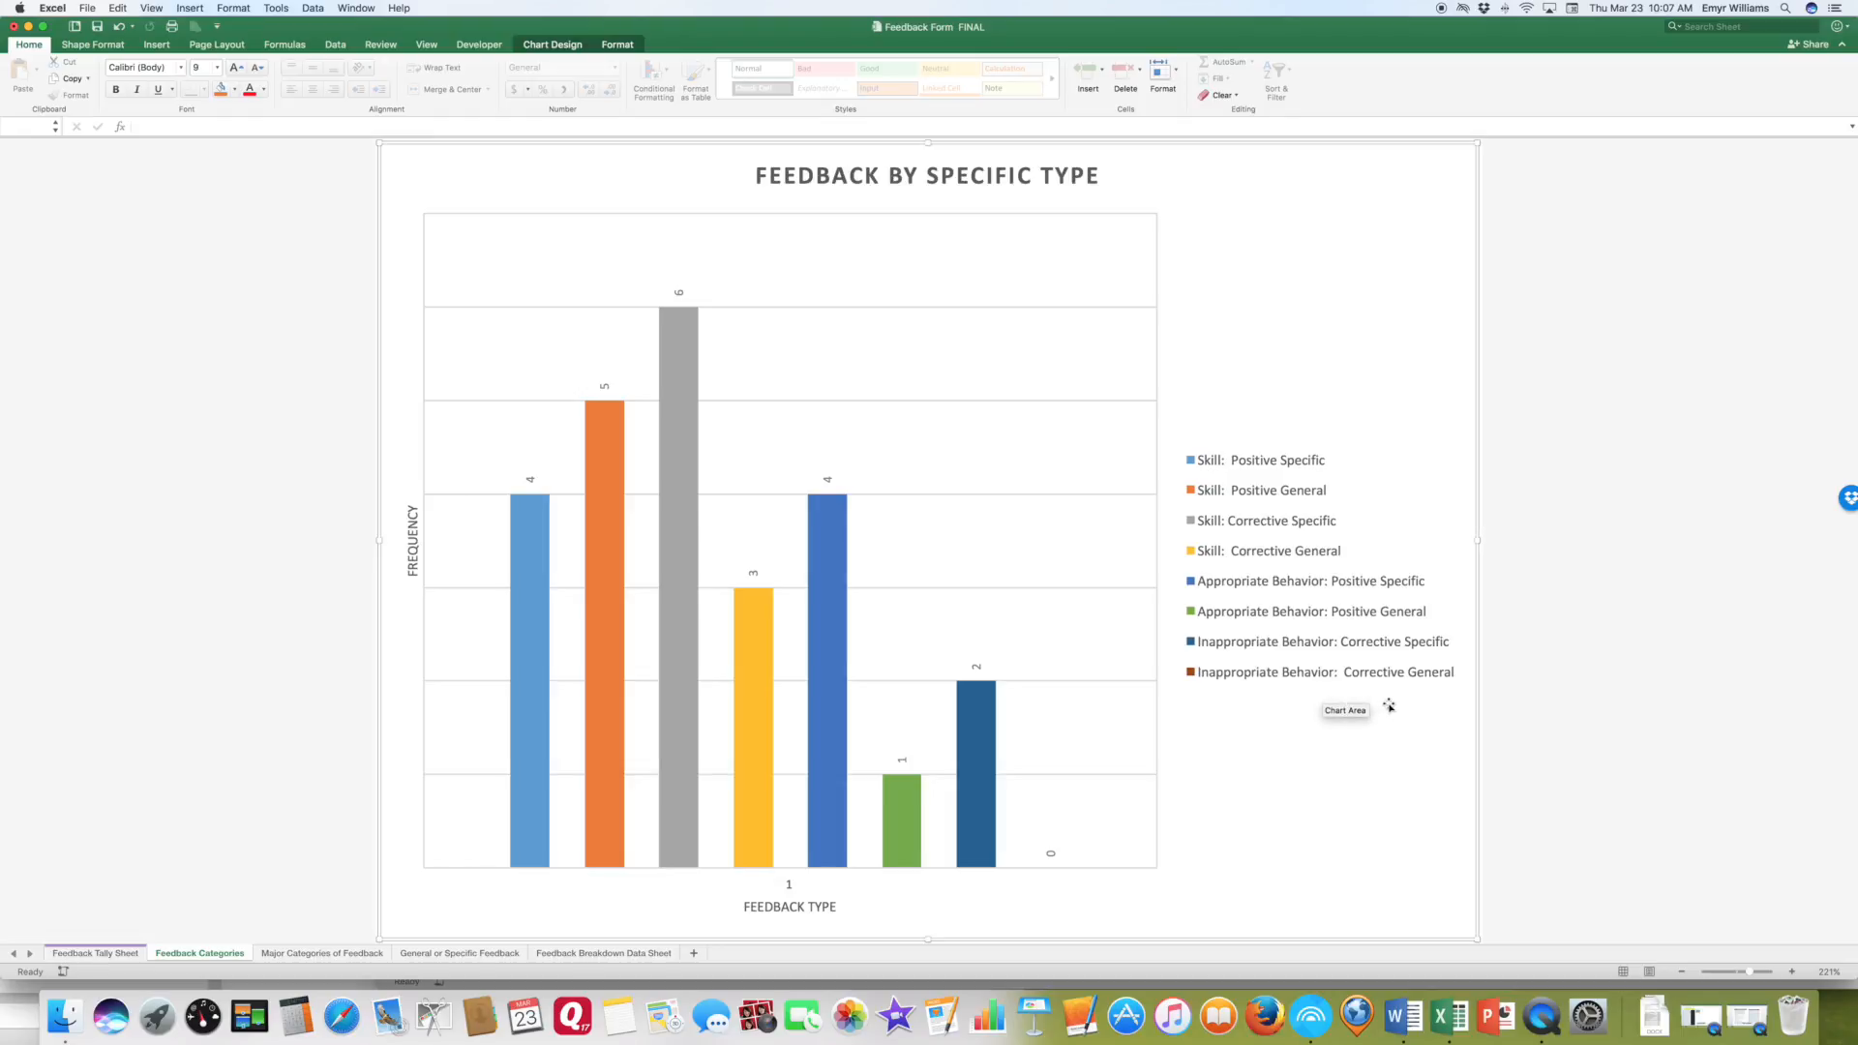
click(363, 954)
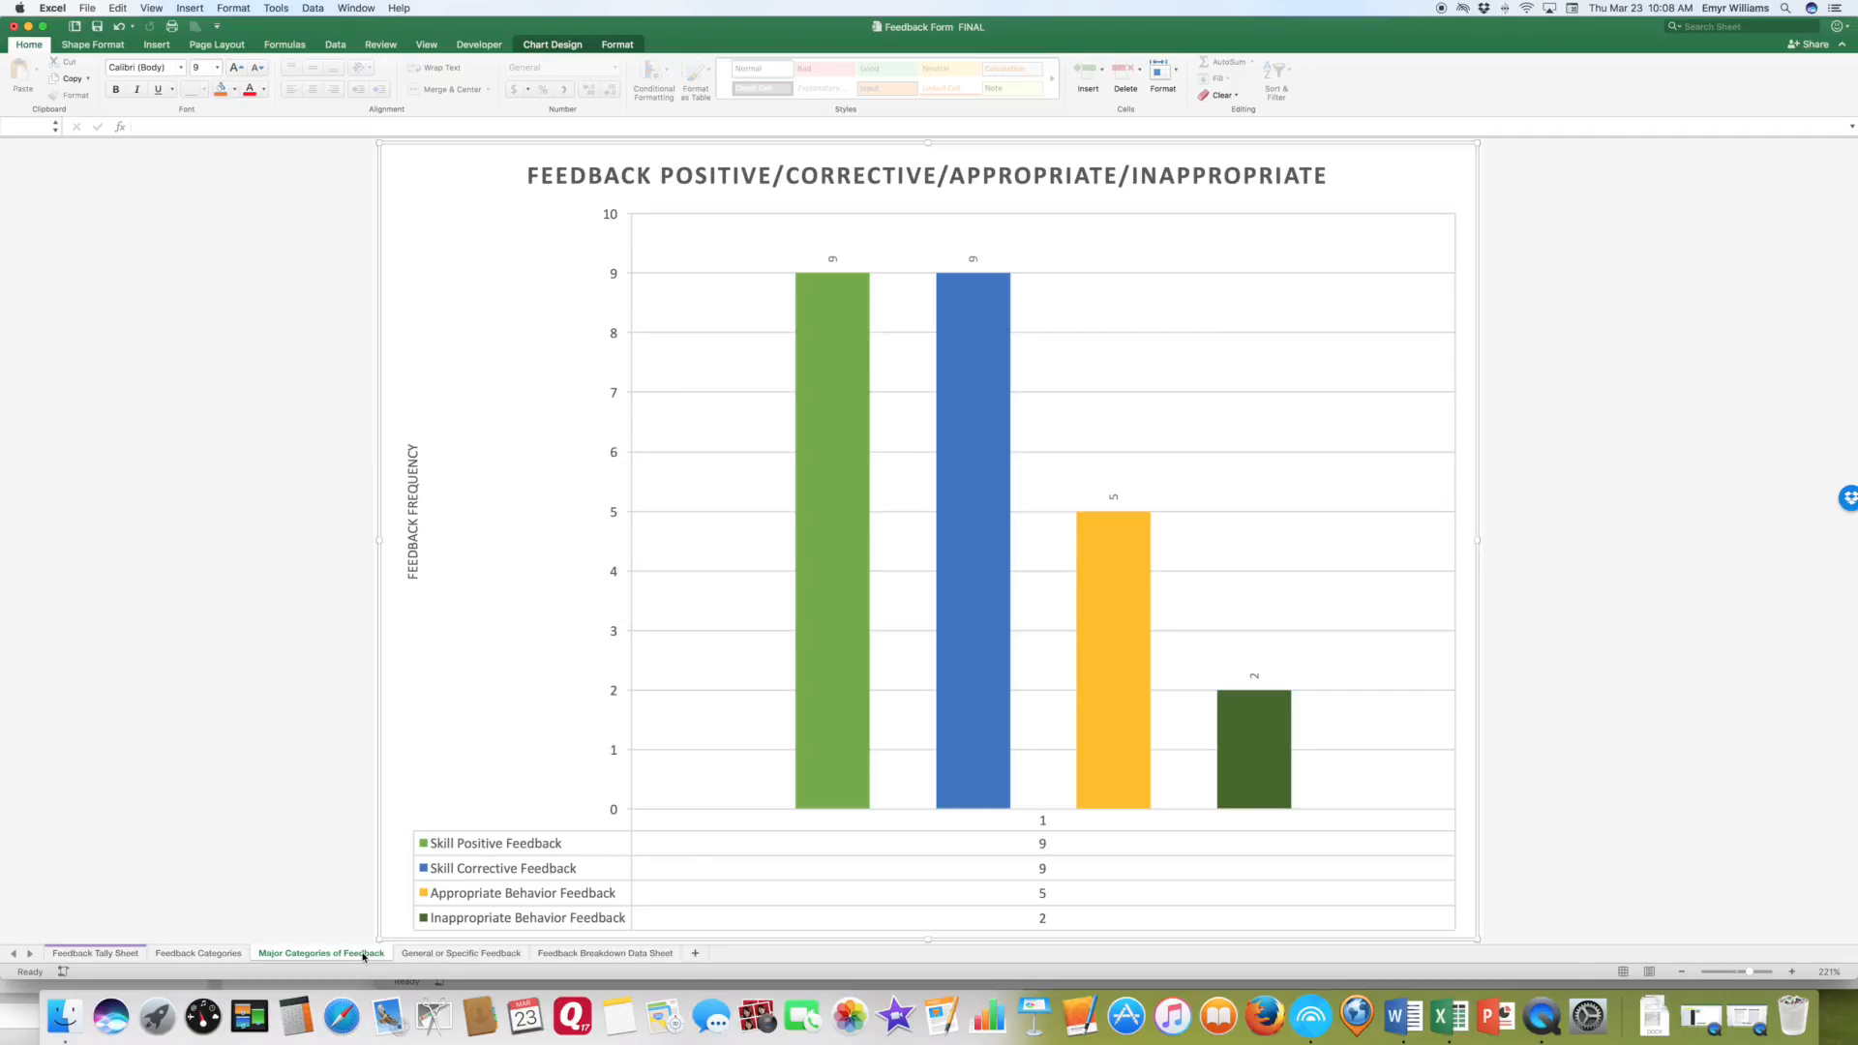
click(461, 954)
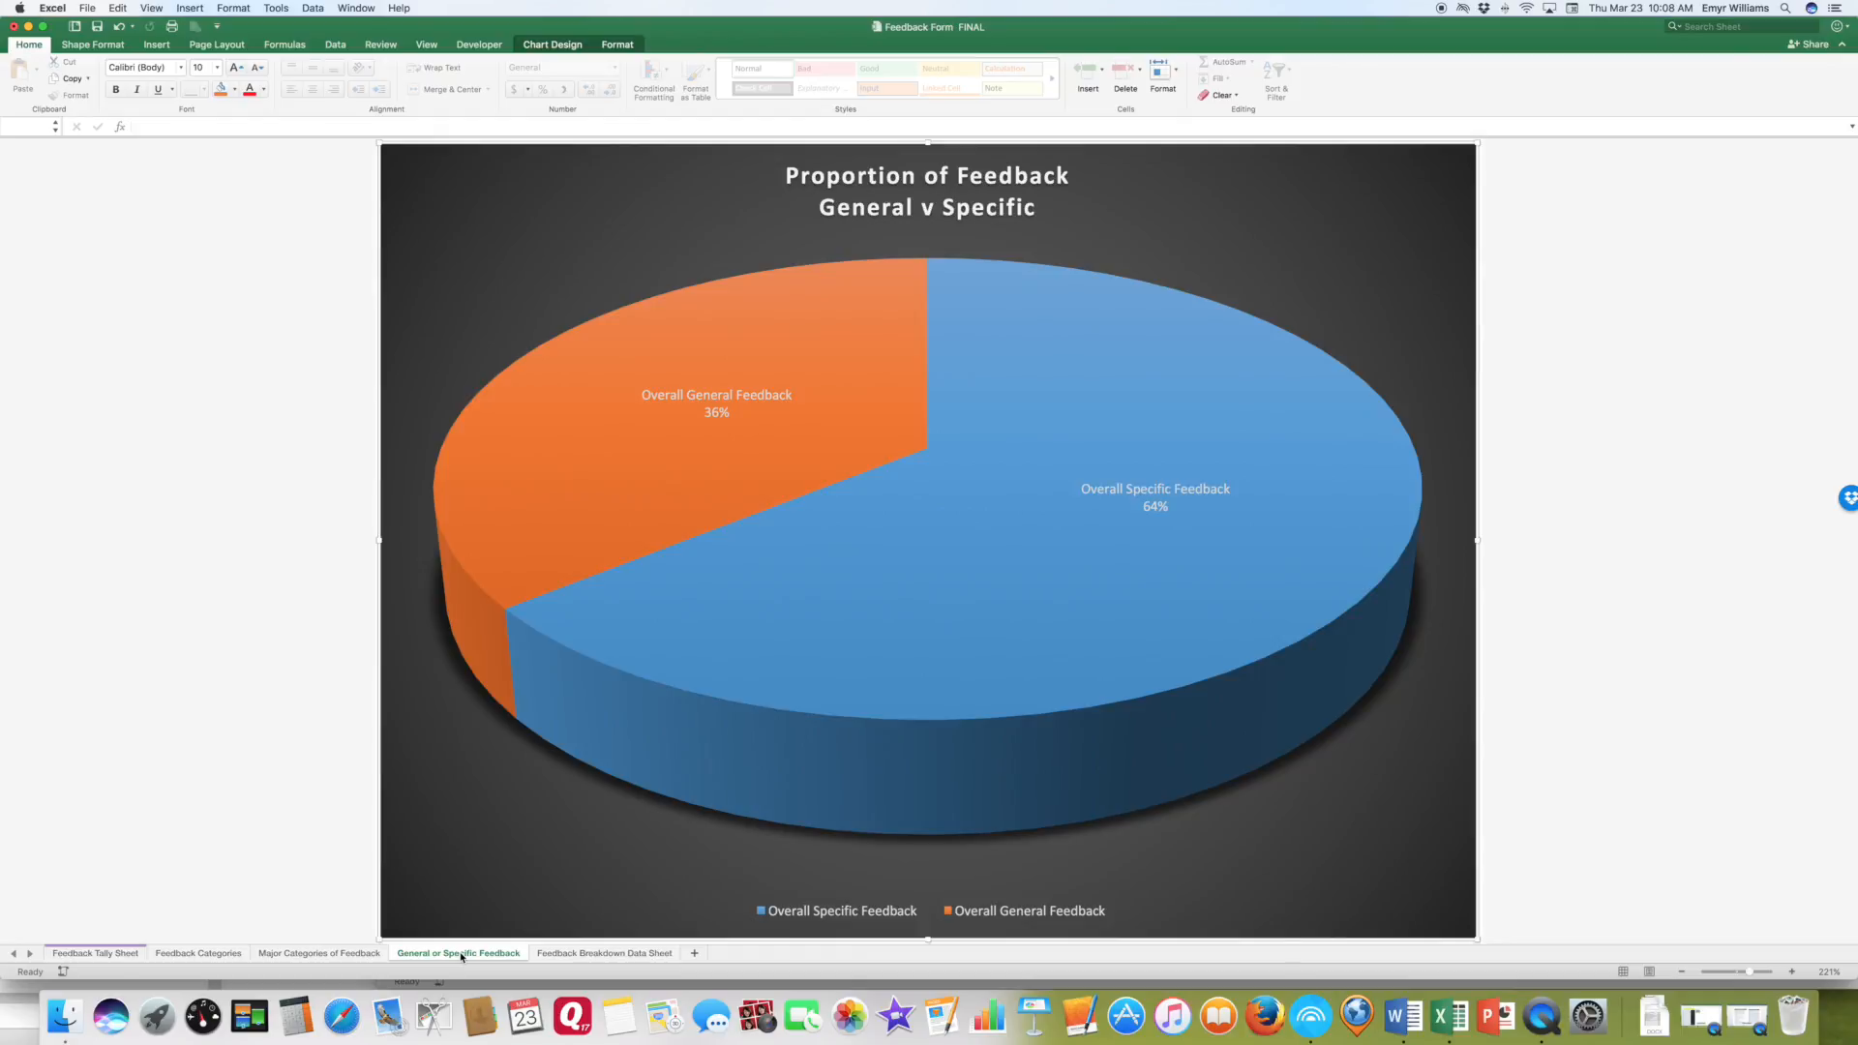
click(588, 953)
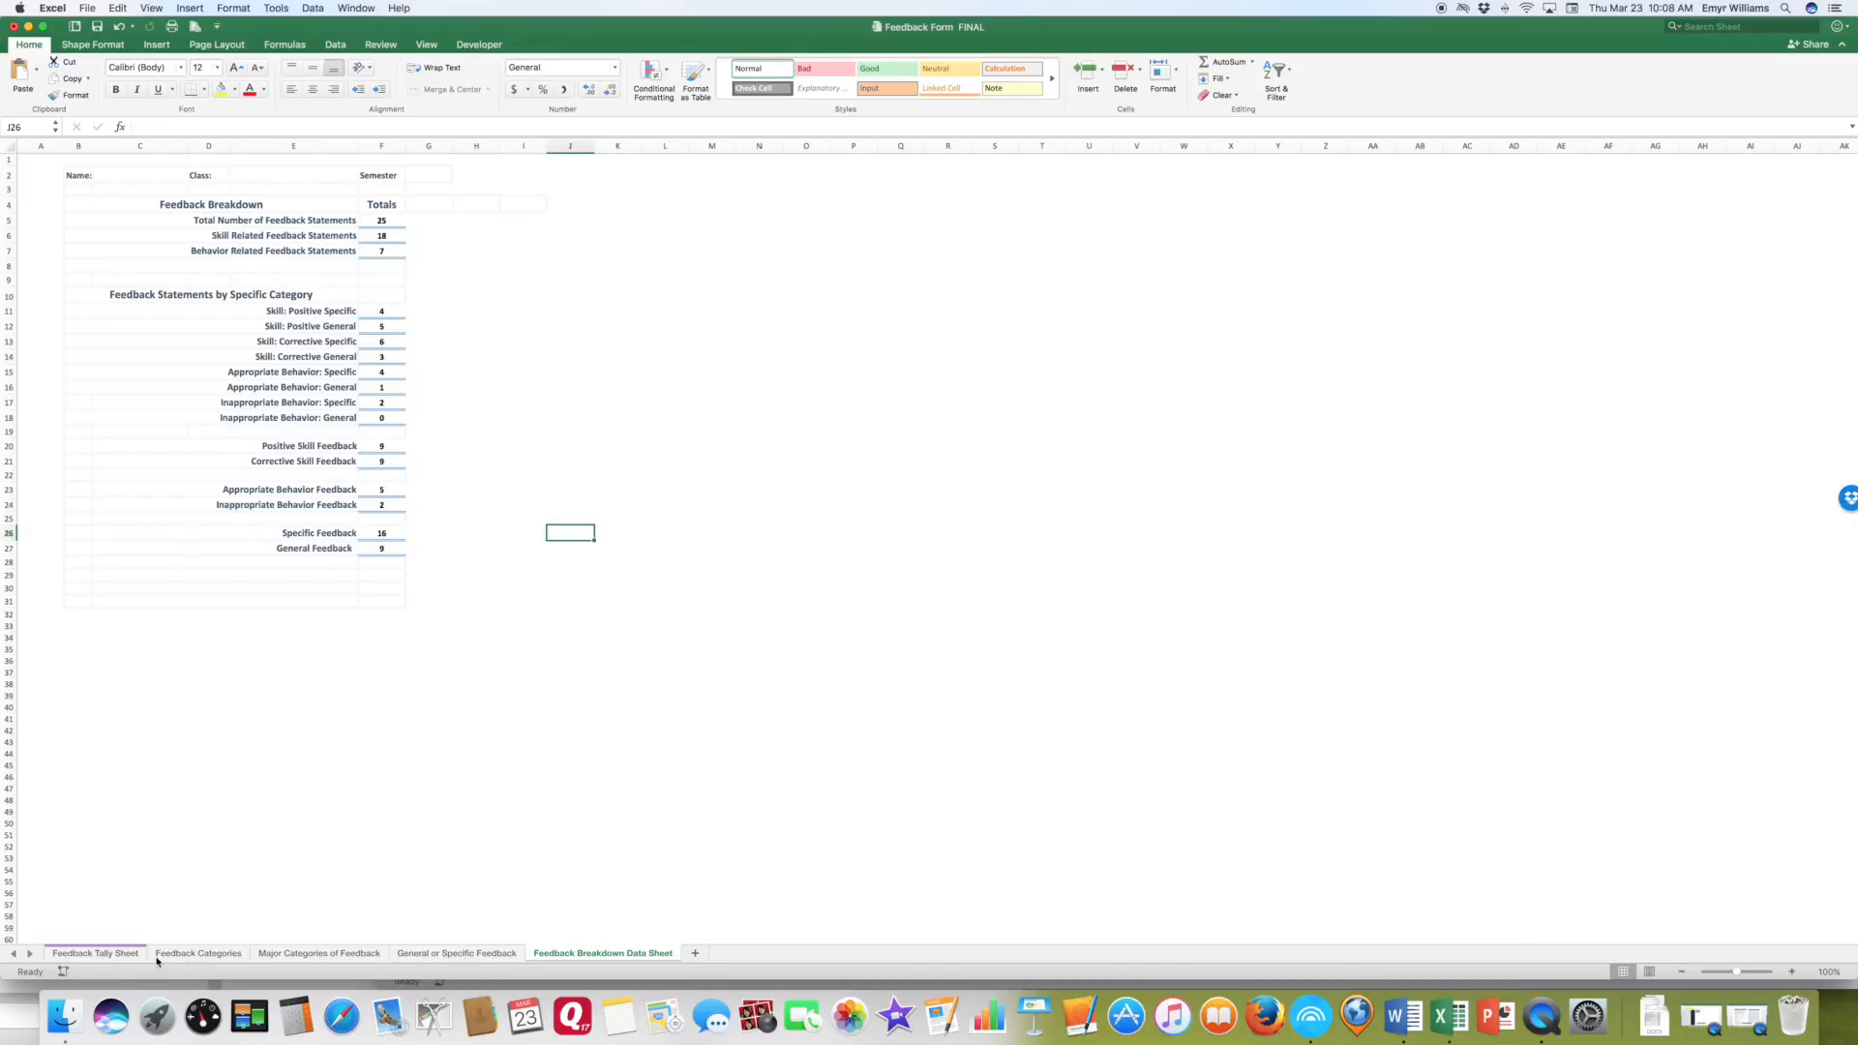
- Return to the Feedback Tally Sheet and review each chart sheet again through to the Feedback Breakdown Data Sheet
click(124, 954)
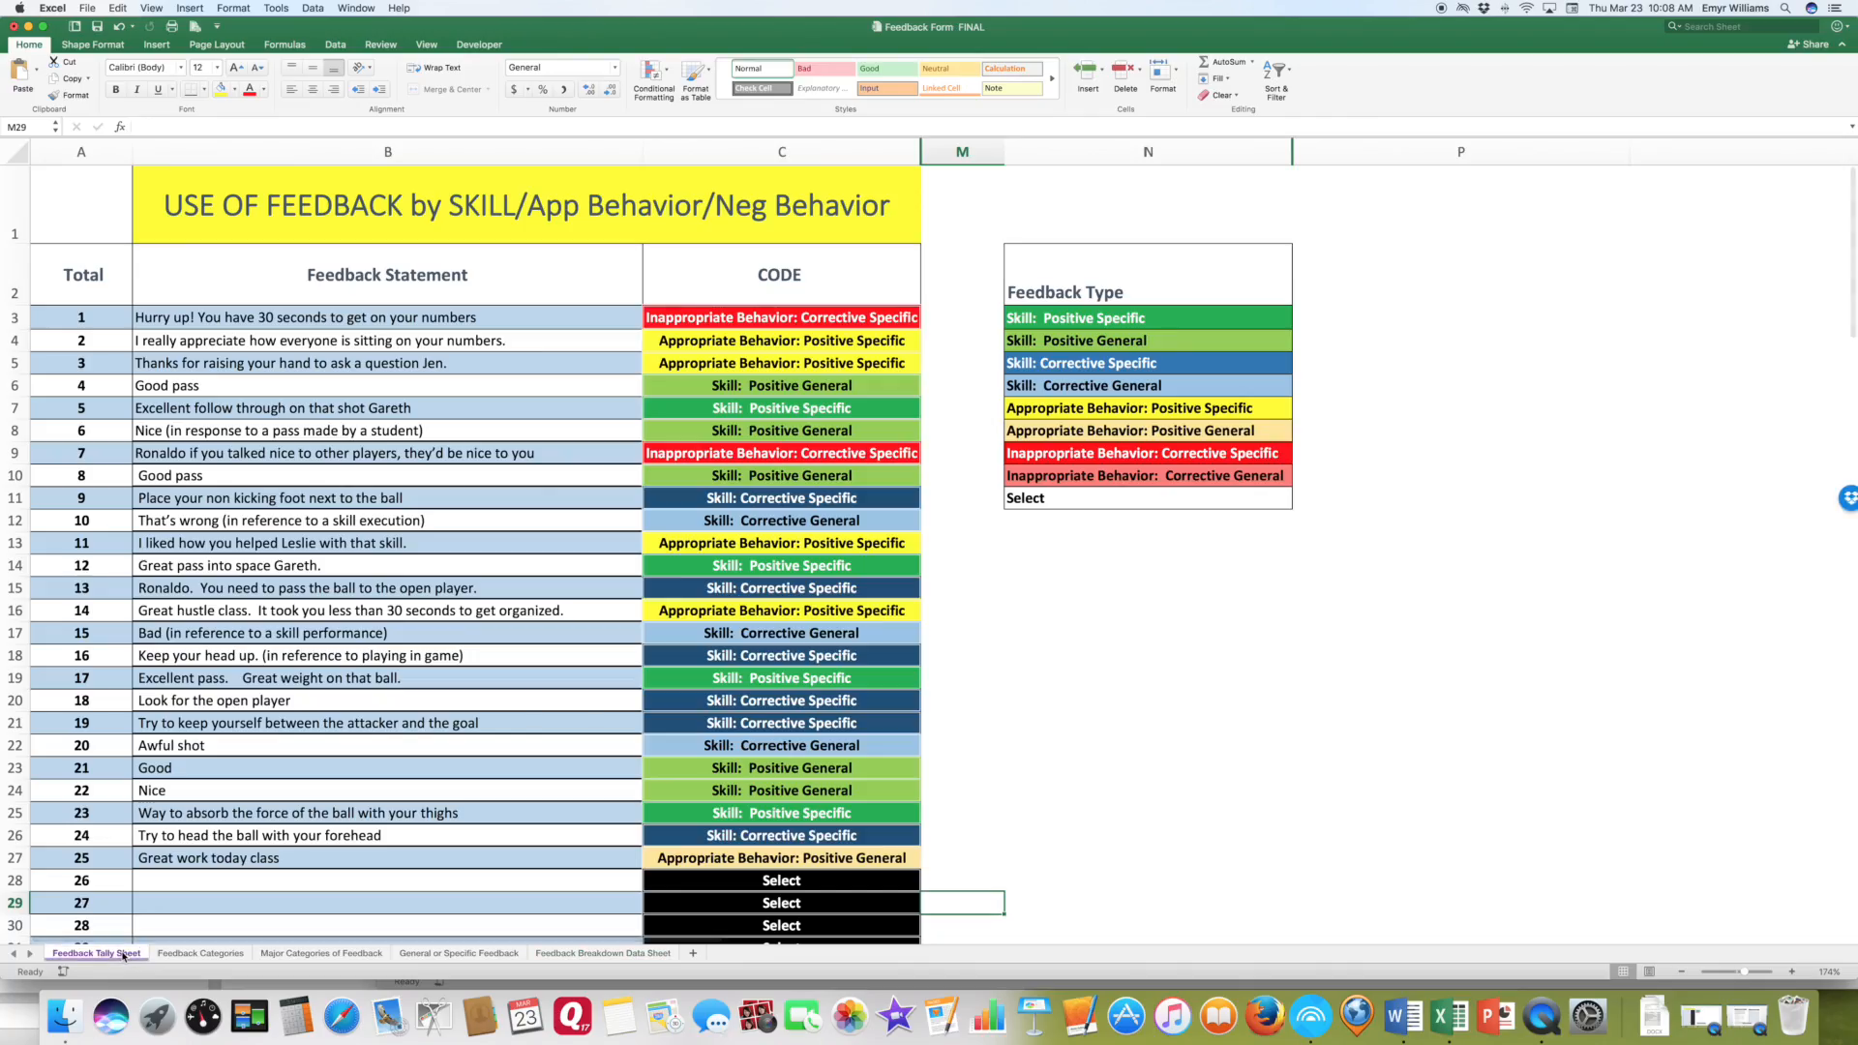
click(187, 954)
click(292, 954)
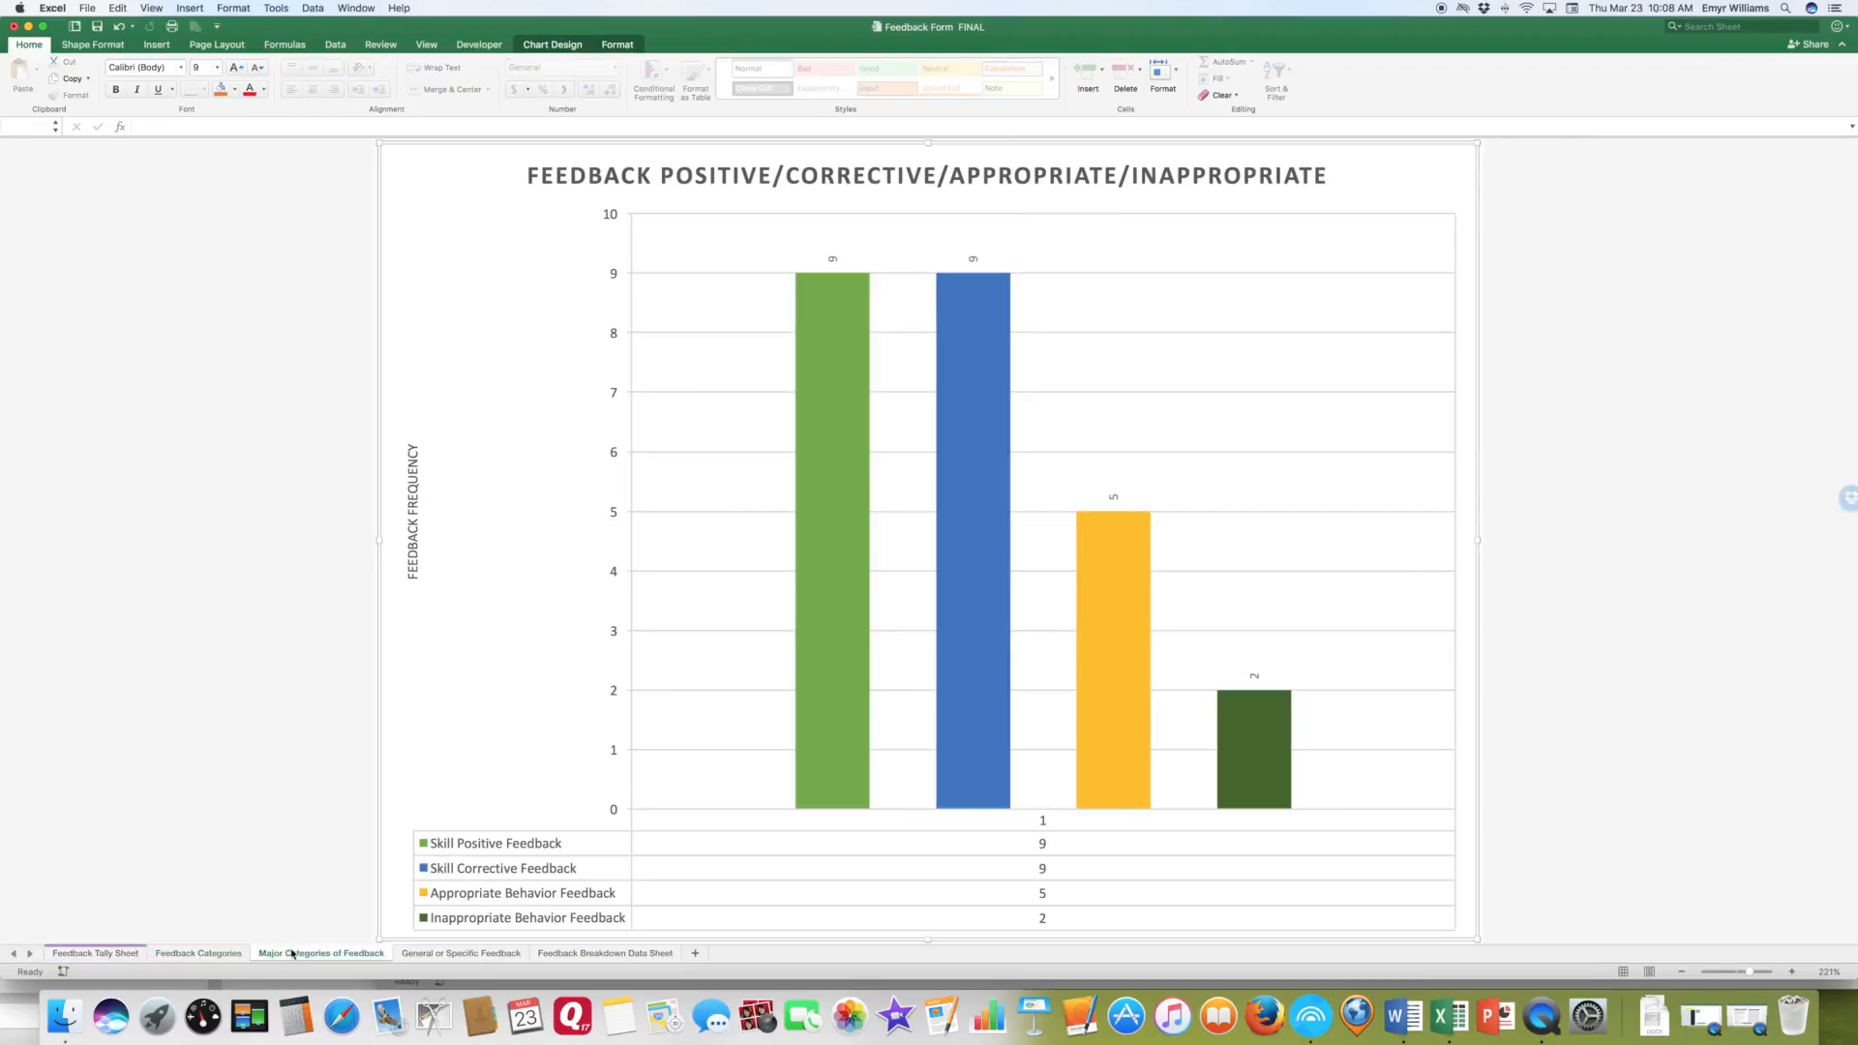
click(461, 954)
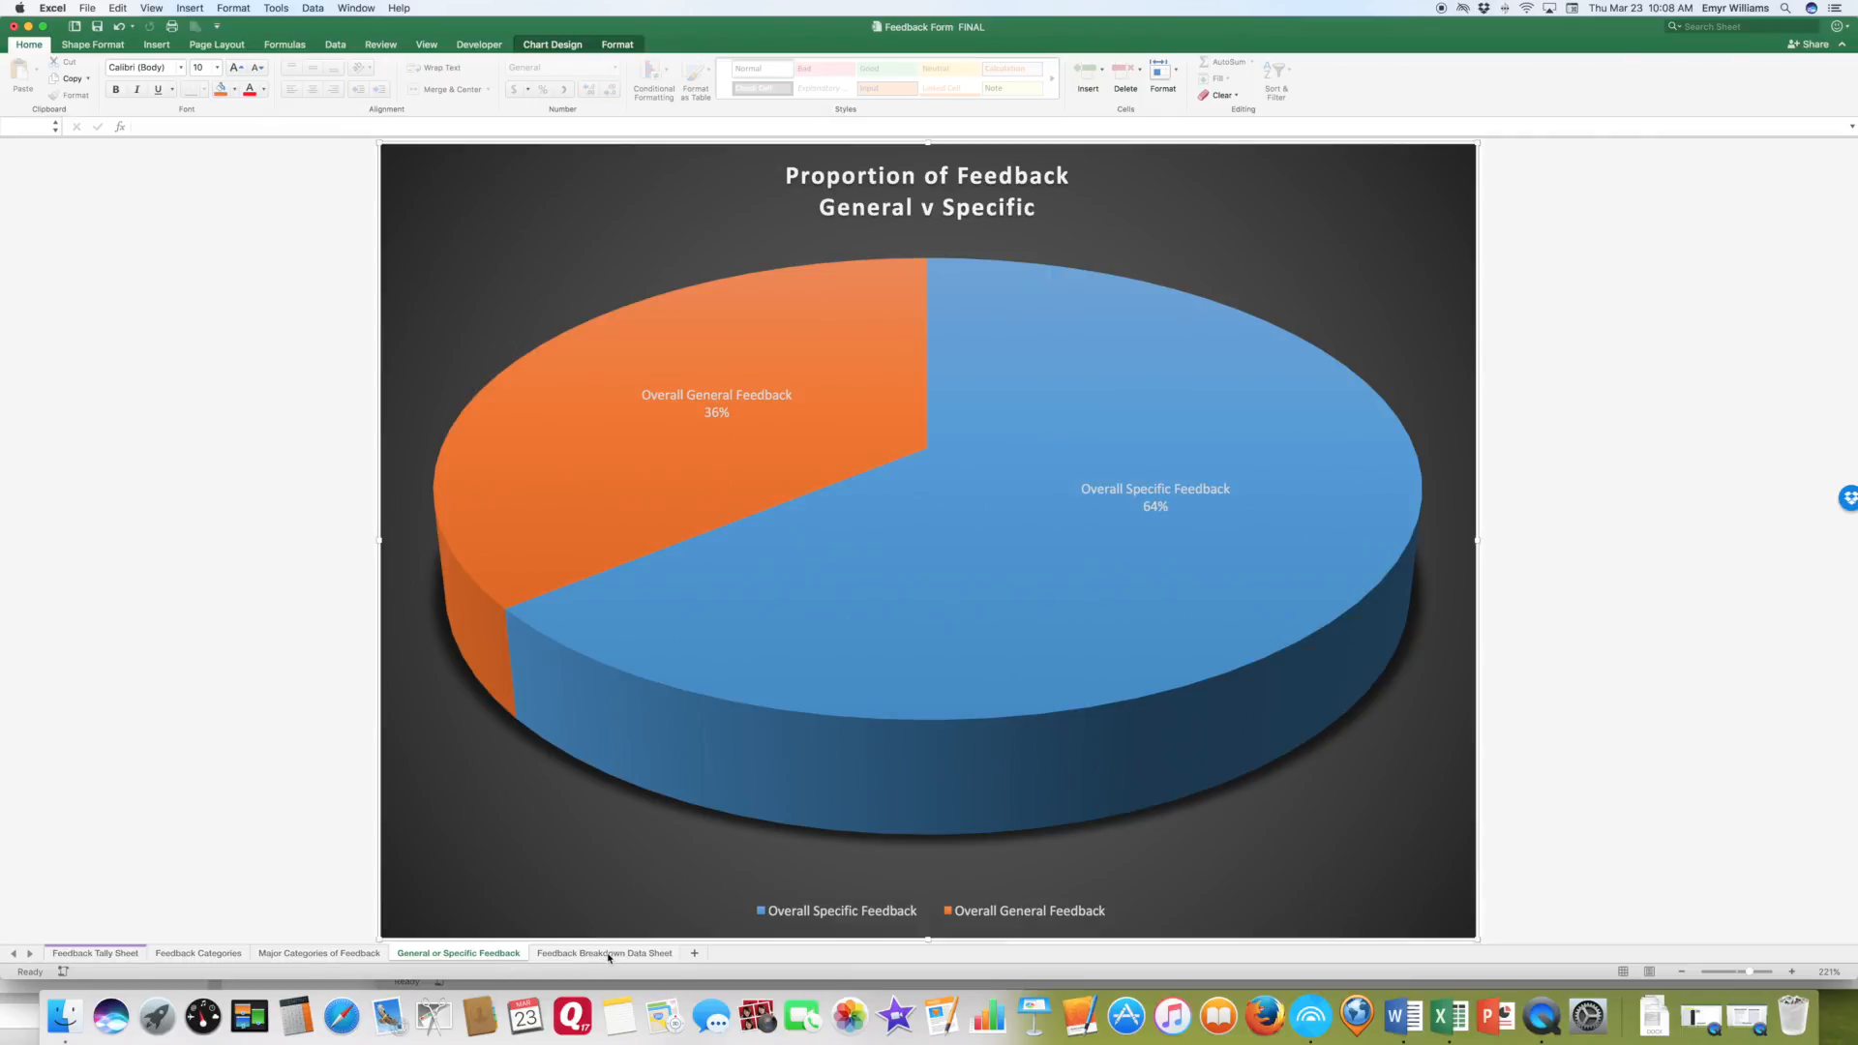
click(609, 954)
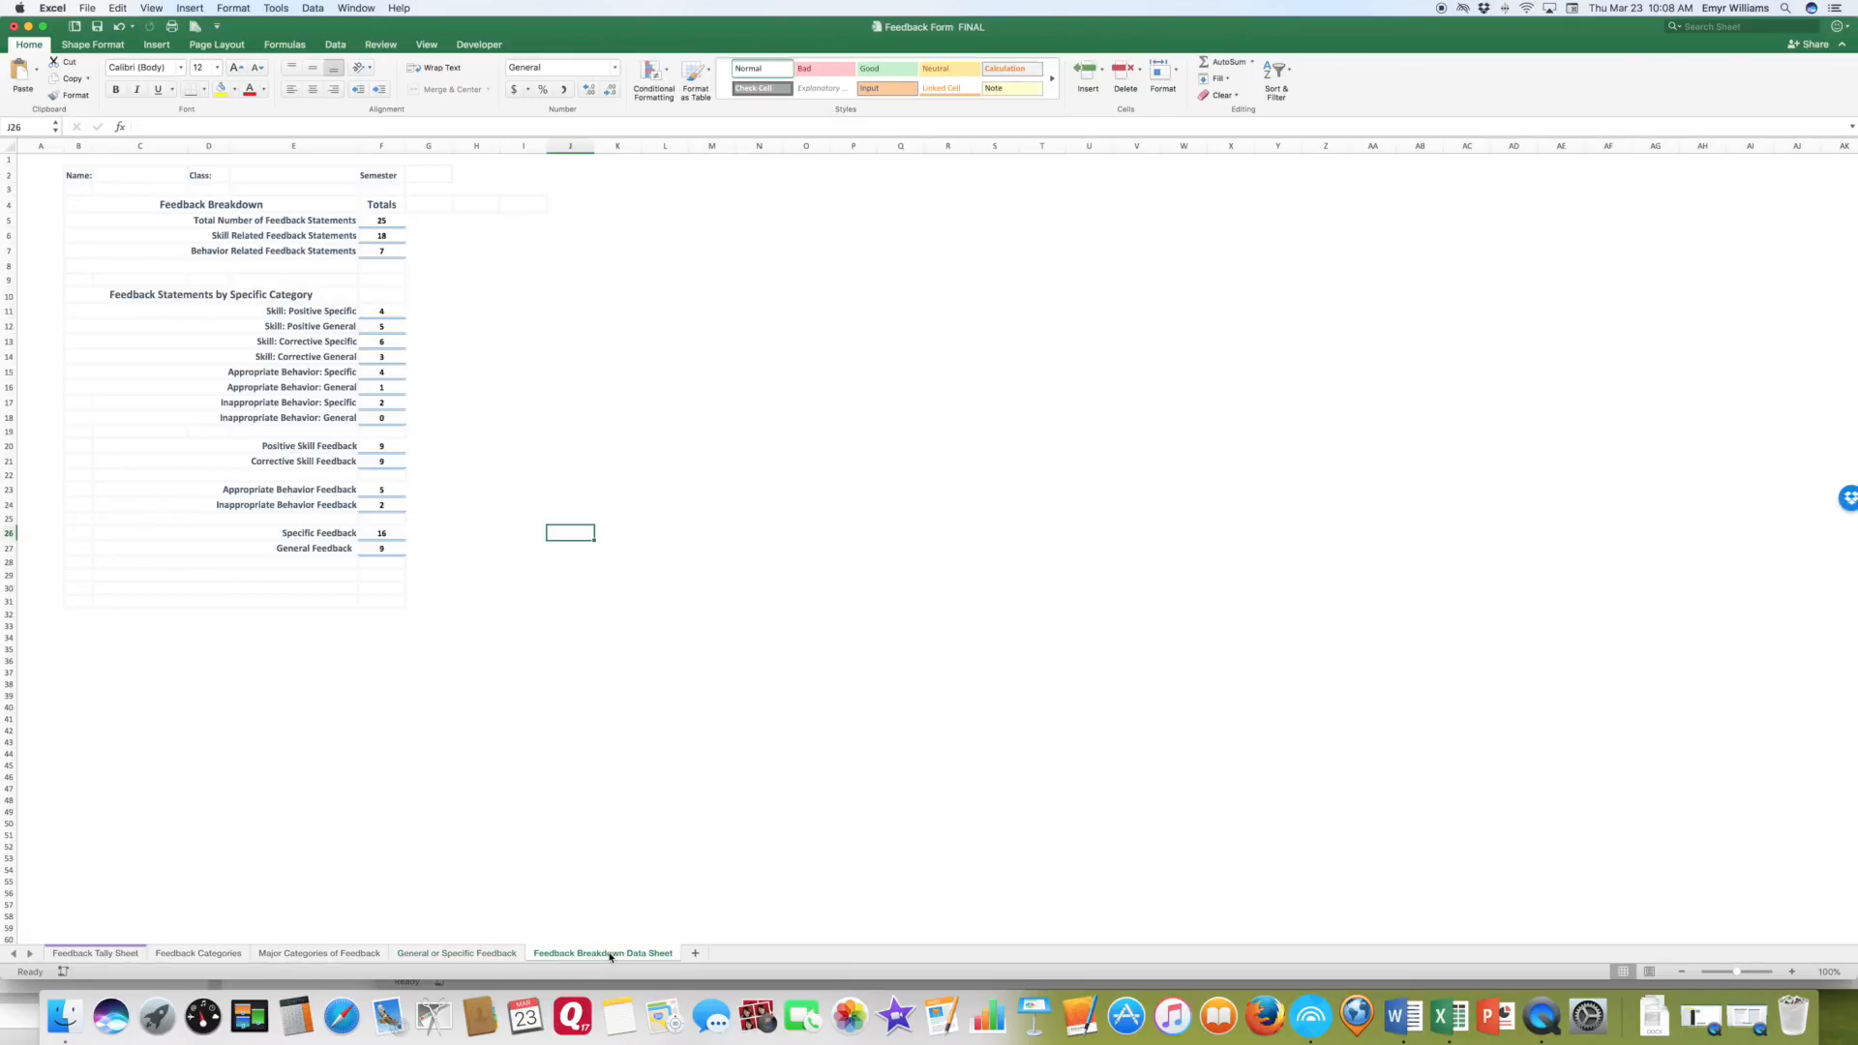